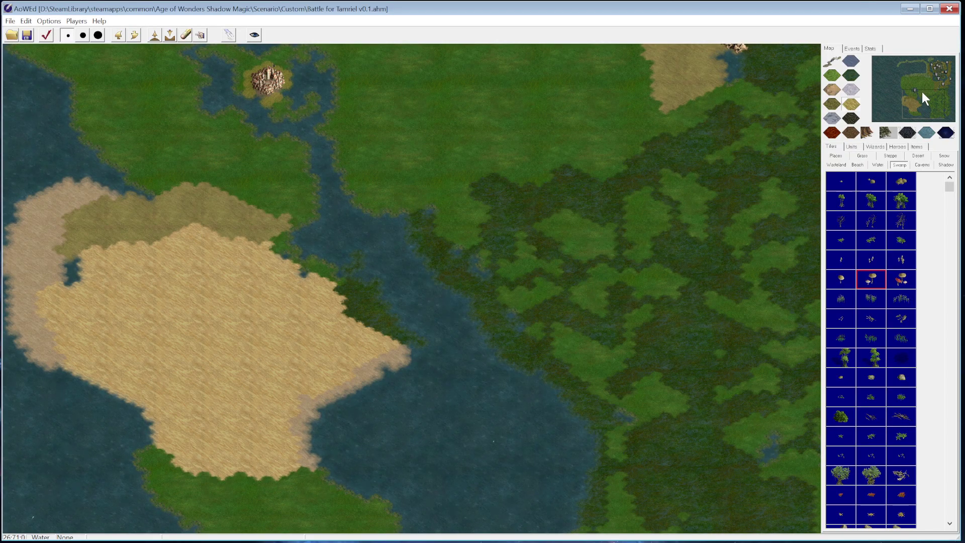
# Look over the existing terrain, including the southern grassland and swamp, the volcanic island and the northern snow coast
pyautogui.click(934, 92)
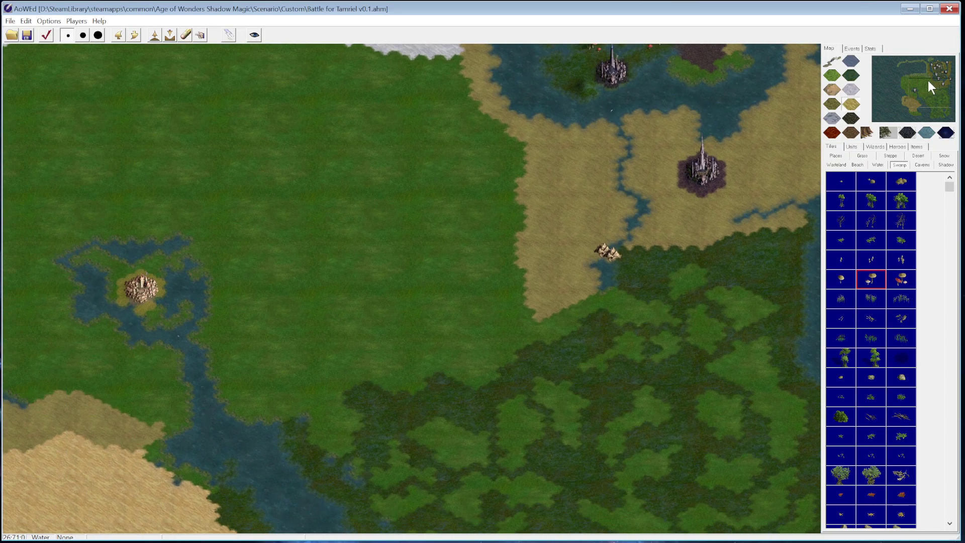
pyautogui.moveTo(924, 95); pyautogui.dragTo(934, 66)
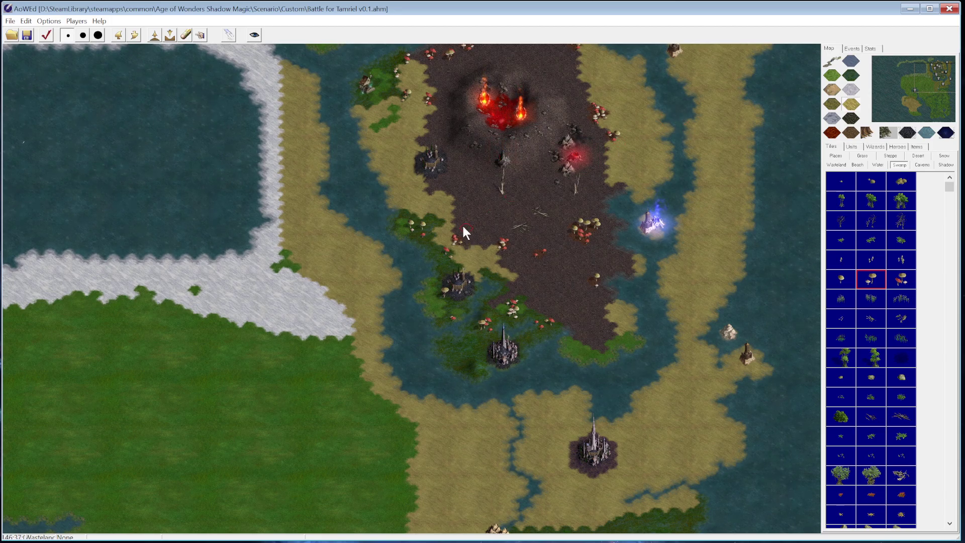
pyautogui.moveTo(935, 76); pyautogui.dragTo(914, 61)
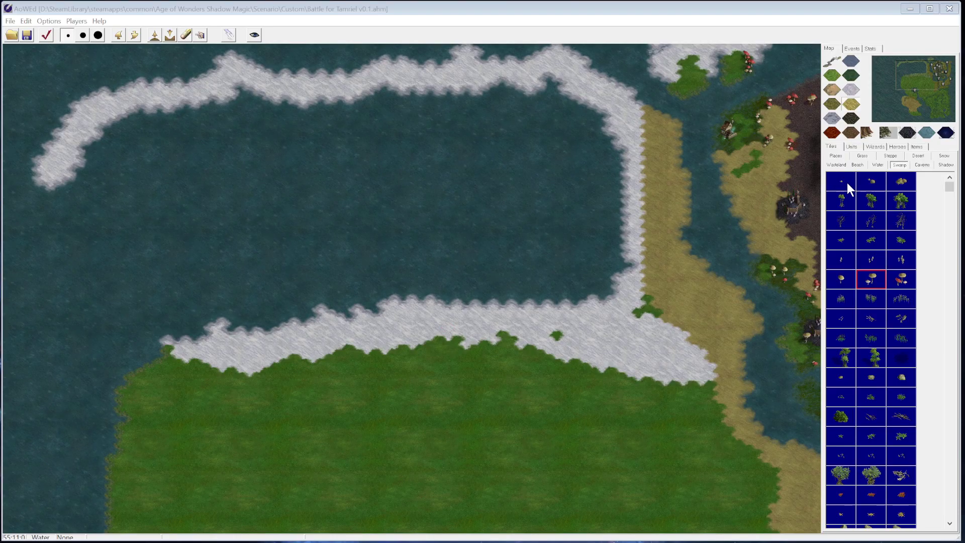
pyautogui.moveTo(920, 81); pyautogui.dragTo(941, 69)
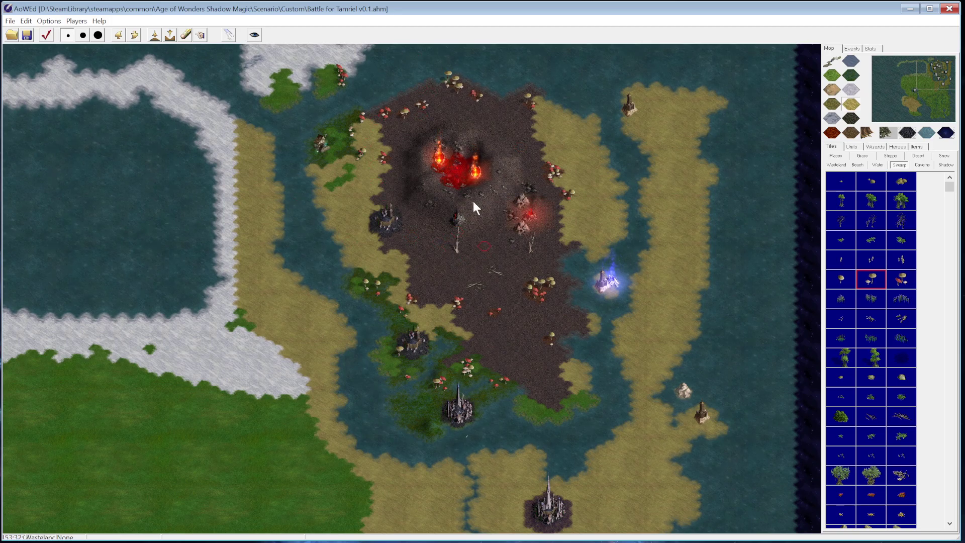
pyautogui.click(943, 79)
pyautogui.moveTo(943, 81)
pyautogui.mouseDown()
pyautogui.moveTo(938, 98)
pyautogui.moveTo(935, 88)
pyautogui.moveTo(939, 96)
pyautogui.moveTo(899, 90)
pyautogui.moveTo(903, 98)
pyautogui.moveTo(924, 94)
pyautogui.moveTo(933, 65)
pyautogui.mouseUp()
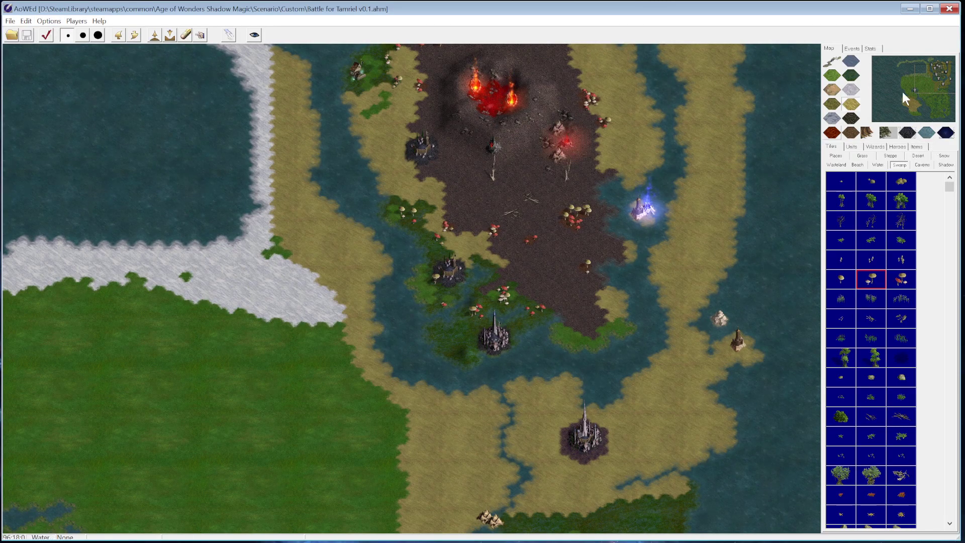
# Switch to the browser's Tamriel reference map, examine the provinces from Black Marsh and Elsweyr to Hammerfell and Skyrim, and return to the map editor
pyautogui.moveTo(0, 267); pyautogui.dragTo(597, 55)
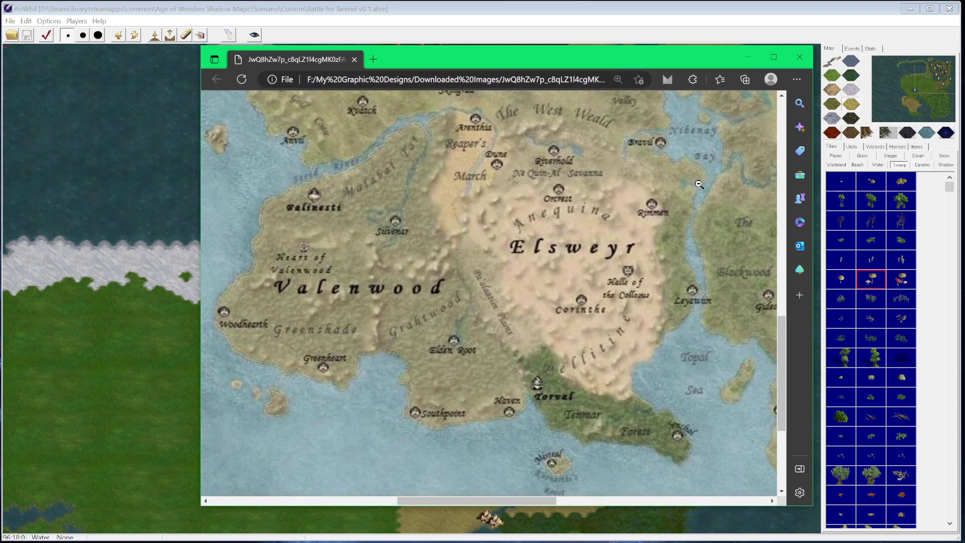
pyautogui.scroll(-1, 699, 182)
pyautogui.scroll(3, 675, 352)
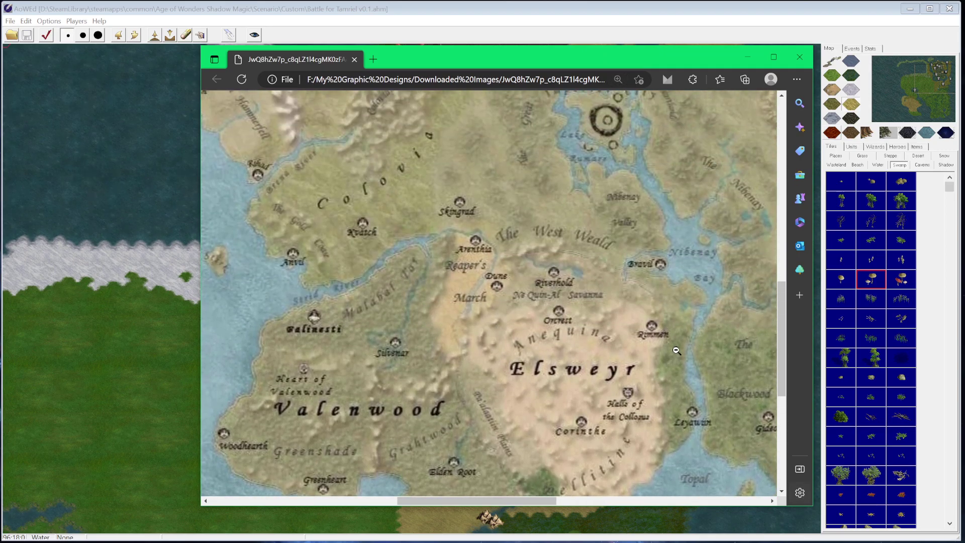
pyautogui.click(659, 325)
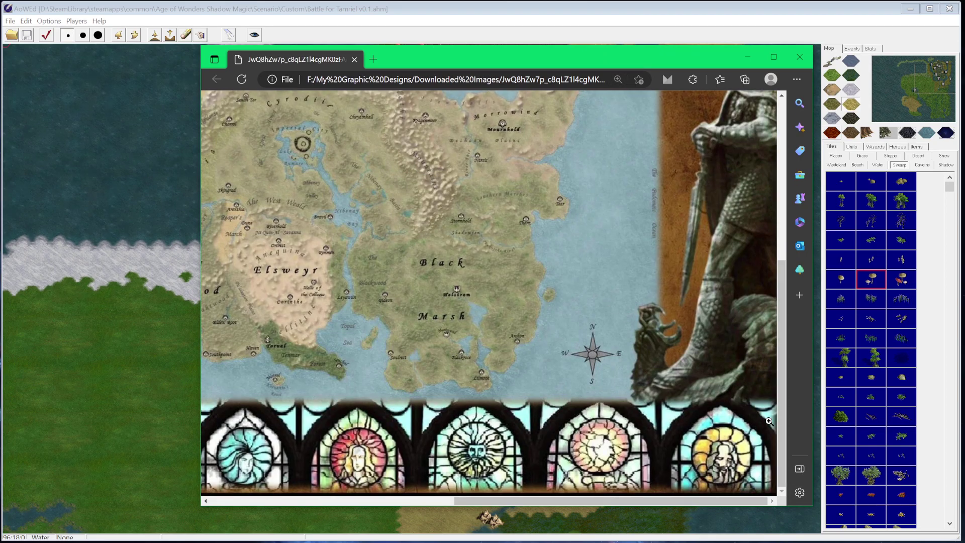
pyautogui.moveTo(680, 499); pyautogui.dragTo(570, 482)
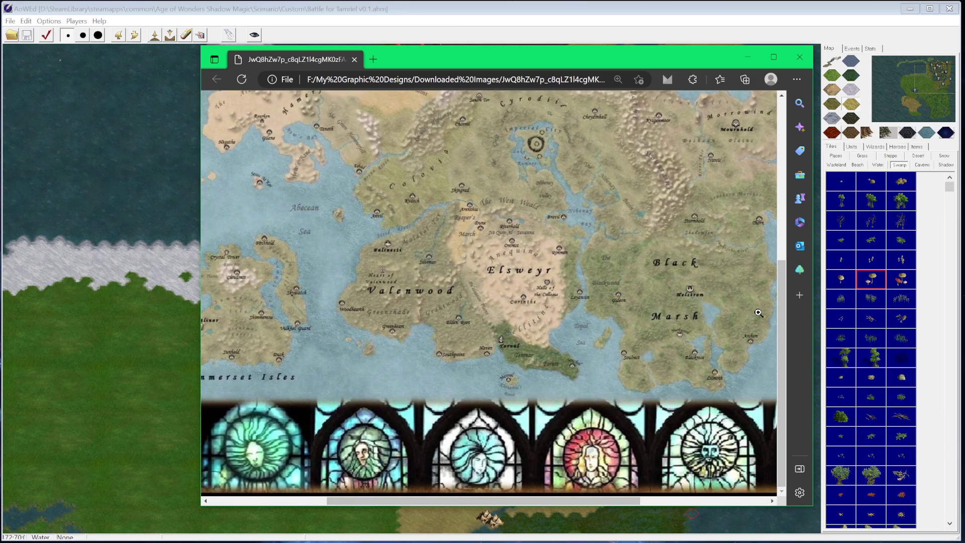
pyautogui.moveTo(782, 319); pyautogui.dragTo(787, 260)
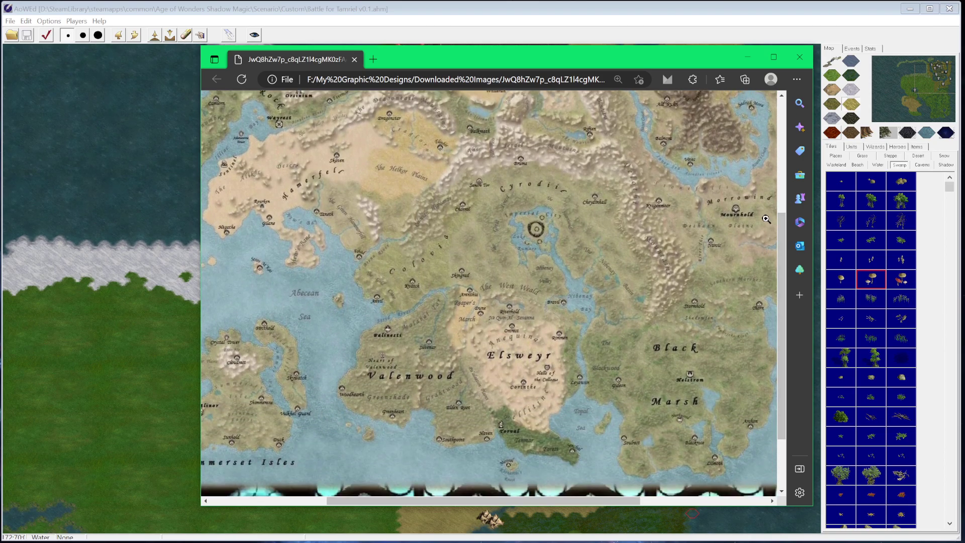
pyautogui.moveTo(639, 59); pyautogui.dragTo(595, 67)
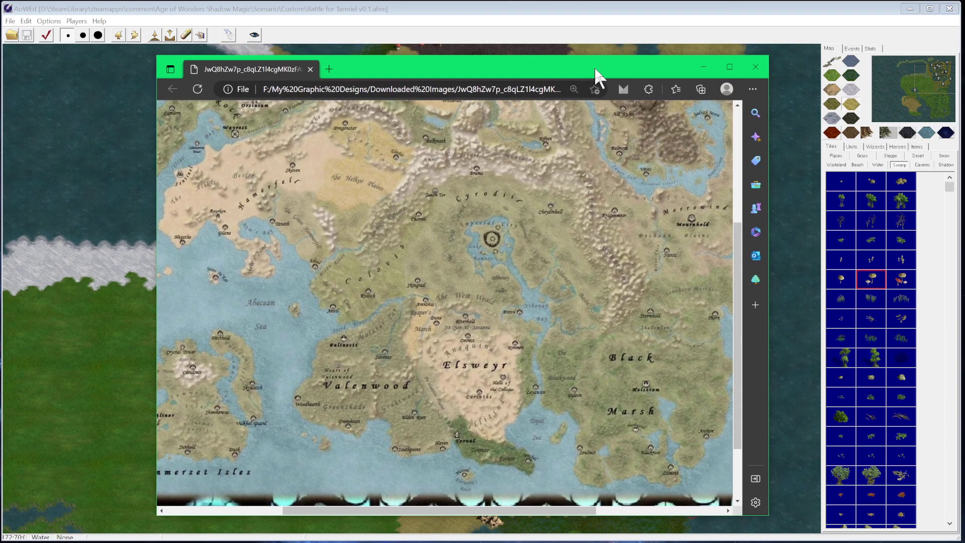
pyautogui.click(730, 67)
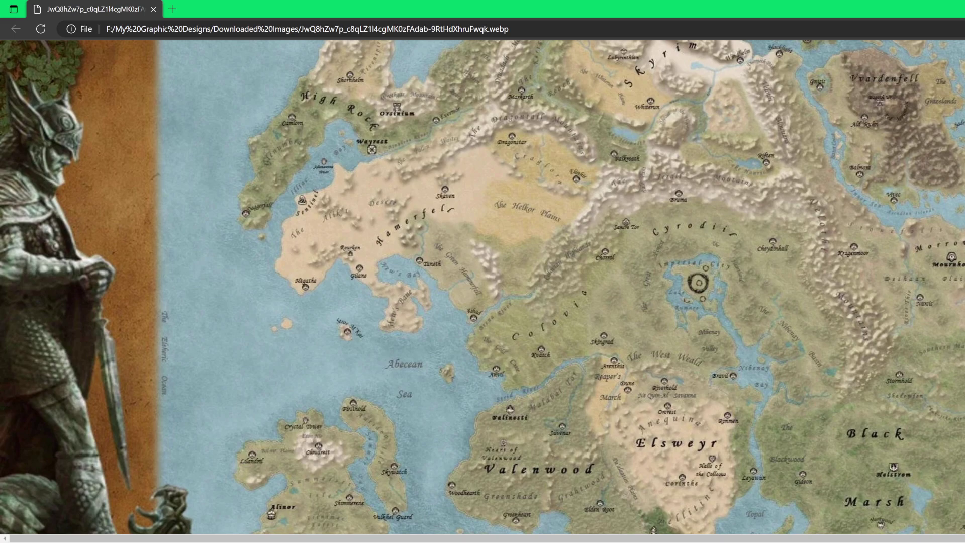
pyautogui.click(964, 9)
pyautogui.moveTo(678, 68); pyautogui.dragTo(0, 216)
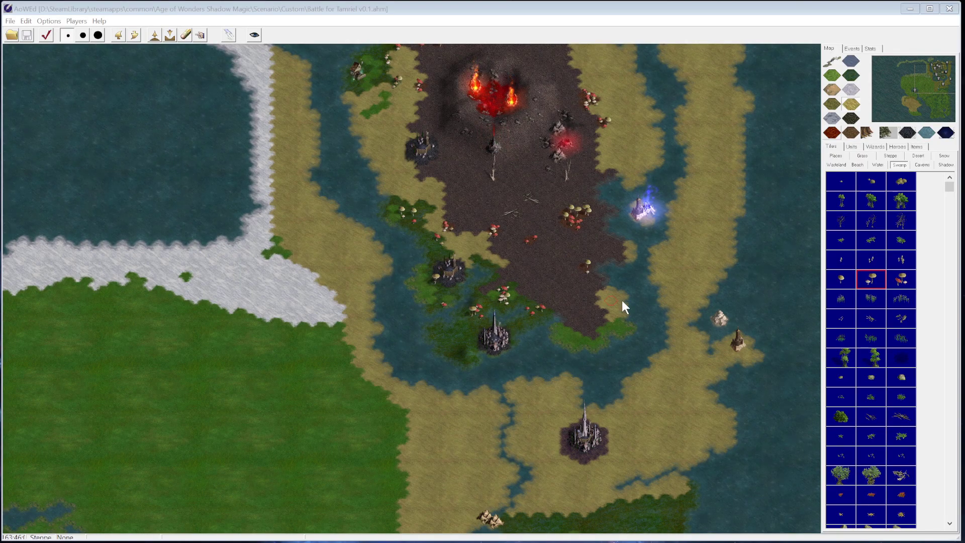
# Paint a thin strip of snow that closes the western gap between the northern snow coastline and the snow border above the grassland
pyautogui.moveTo(941, 82)
pyautogui.mouseDown()
pyautogui.moveTo(917, 76)
pyautogui.moveTo(946, 71)
pyautogui.mouseUp()
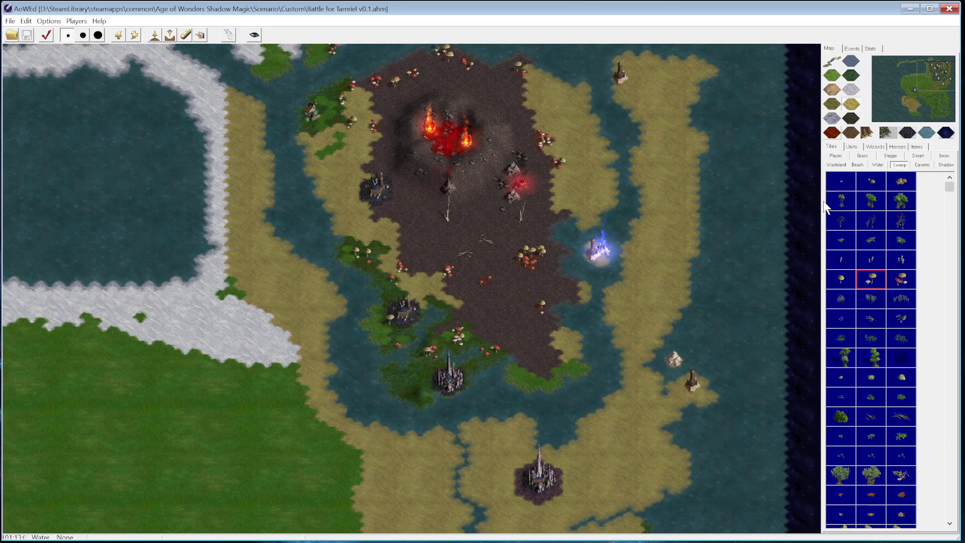
pyautogui.moveTo(931, 75); pyautogui.dragTo(902, 64)
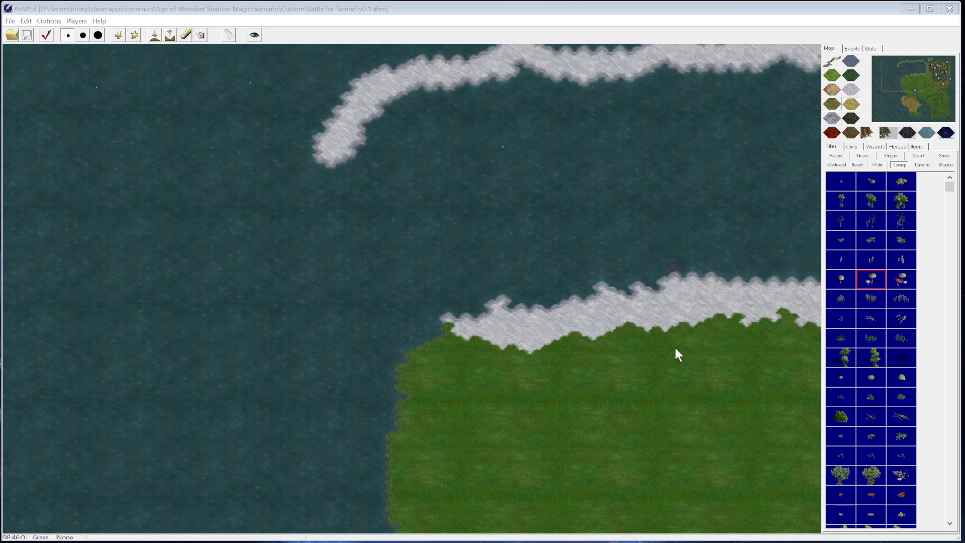
pyautogui.moveTo(918, 73)
pyautogui.mouseDown()
pyautogui.moveTo(912, 59)
pyautogui.moveTo(939, 68)
pyautogui.moveTo(884, 61)
pyautogui.moveTo(908, 59)
pyautogui.mouseUp()
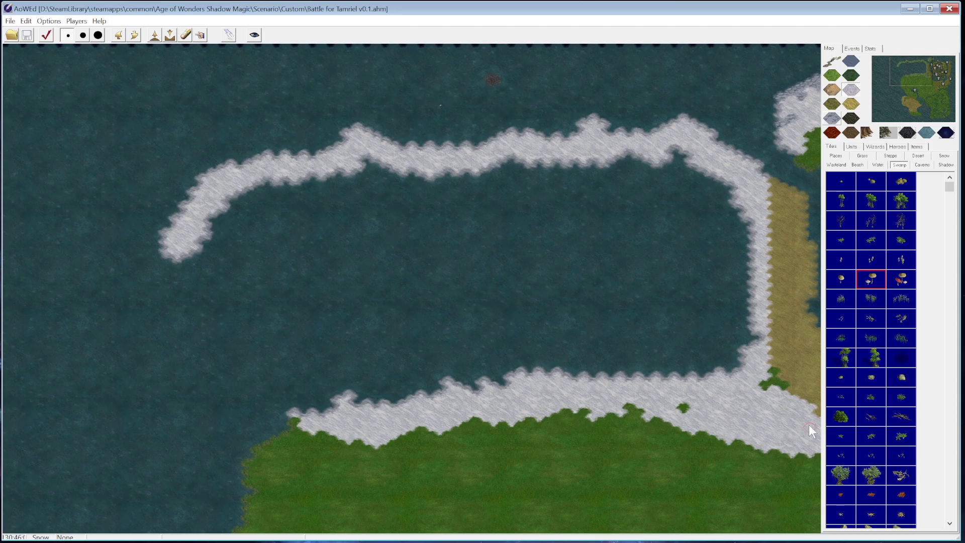
pyautogui.moveTo(907, 72); pyautogui.dragTo(890, 61)
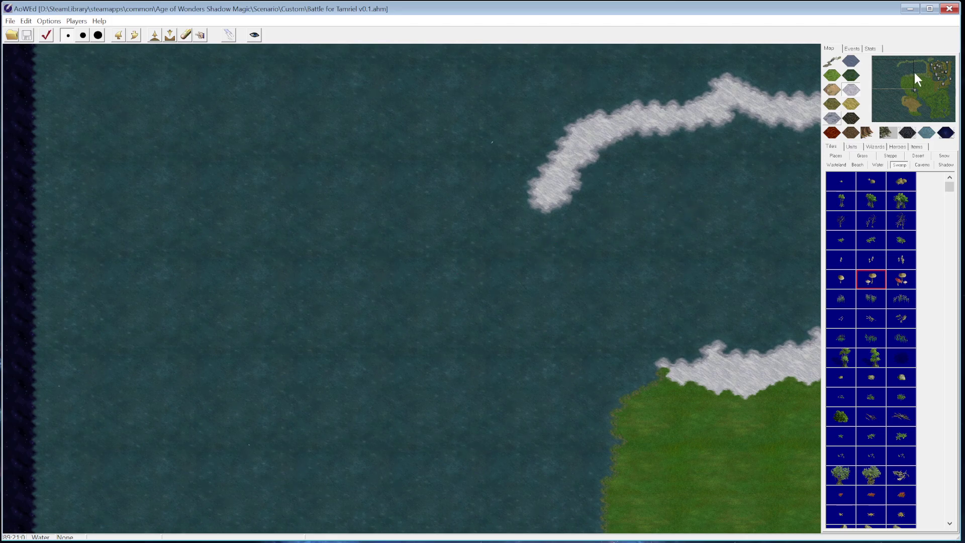
pyautogui.moveTo(913, 71); pyautogui.dragTo(905, 61)
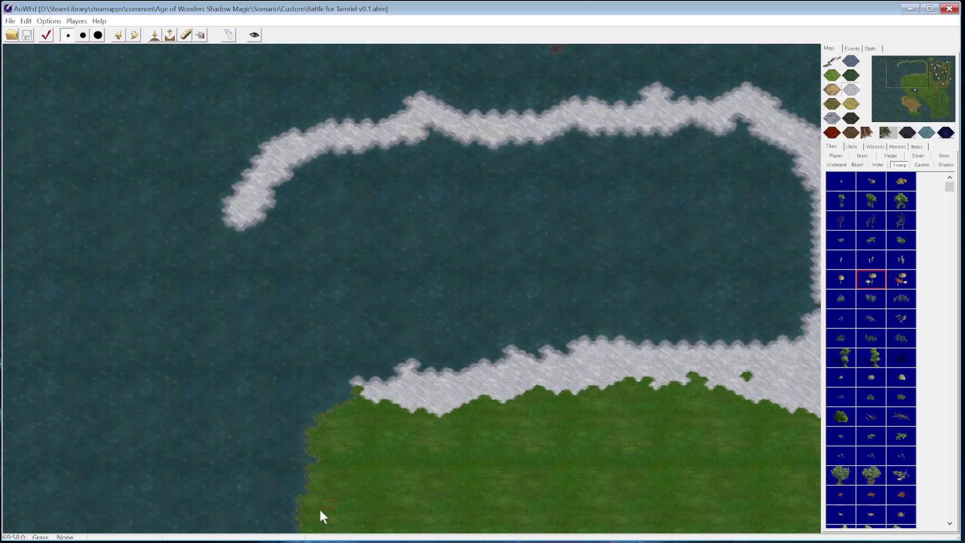
pyautogui.click(239, 237)
pyautogui.moveTo(236, 255)
pyautogui.mouseDown()
pyautogui.moveTo(246, 297)
pyautogui.moveTo(357, 380)
pyautogui.mouseUp()
pyautogui.click(233, 228)
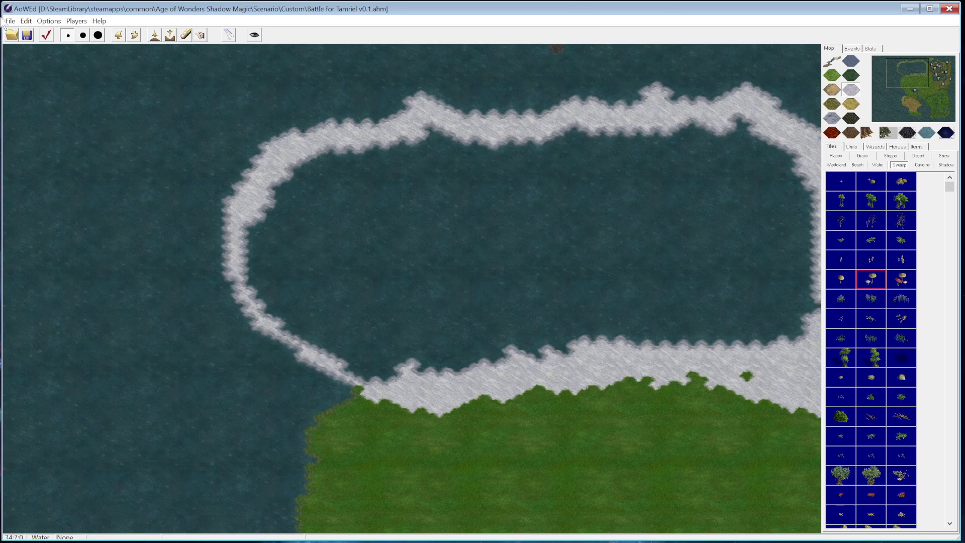
# Fill all the water enclosed by the snow outline with snow using the largest brush, and return to the smallest brush size
pyautogui.click(83, 34)
pyautogui.moveTo(423, 296)
pyautogui.mouseDown()
pyautogui.moveTo(366, 332)
pyautogui.moveTo(376, 355)
pyautogui.mouseUp()
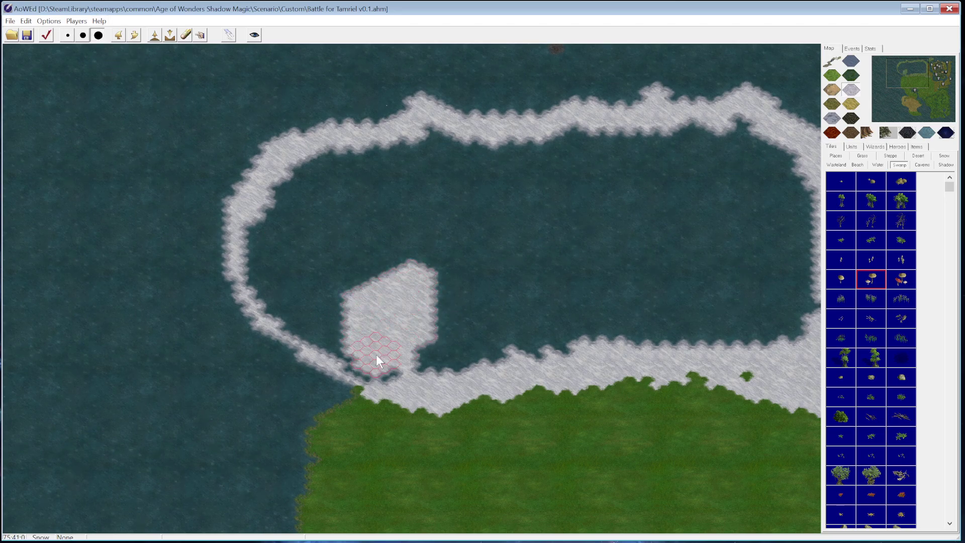
pyautogui.moveTo(265, 254)
pyautogui.mouseDown()
pyautogui.moveTo(345, 205)
pyautogui.moveTo(321, 260)
pyautogui.moveTo(325, 232)
pyautogui.mouseUp()
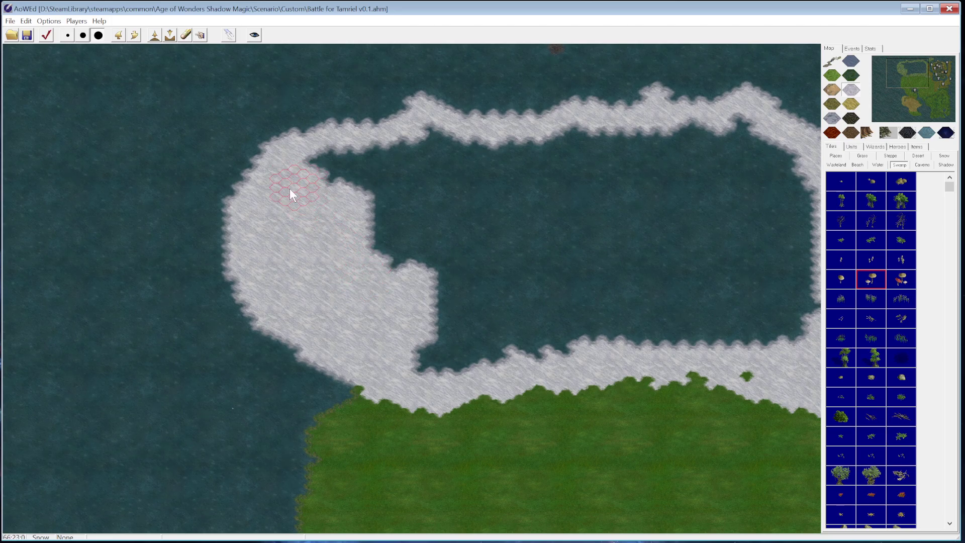
pyautogui.moveTo(354, 171)
pyautogui.mouseDown()
pyautogui.moveTo(420, 158)
pyautogui.moveTo(421, 210)
pyautogui.moveTo(383, 243)
pyautogui.mouseUp()
pyautogui.moveTo(423, 332)
pyautogui.mouseDown()
pyautogui.moveTo(424, 353)
pyautogui.moveTo(532, 344)
pyautogui.moveTo(495, 330)
pyautogui.moveTo(497, 275)
pyautogui.moveTo(452, 240)
pyautogui.moveTo(483, 153)
pyautogui.moveTo(507, 219)
pyautogui.moveTo(602, 312)
pyautogui.mouseUp()
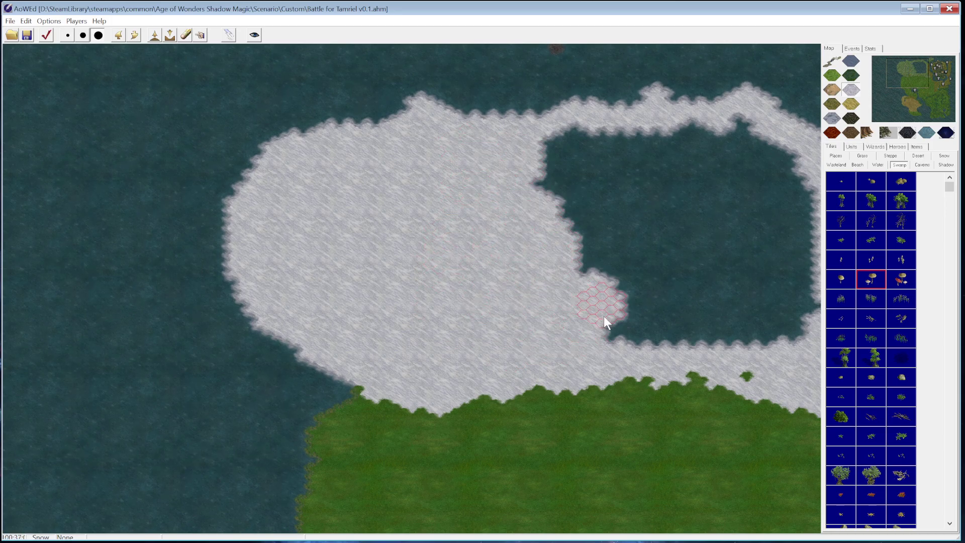
pyautogui.moveTo(772, 326); pyautogui.dragTo(789, 286)
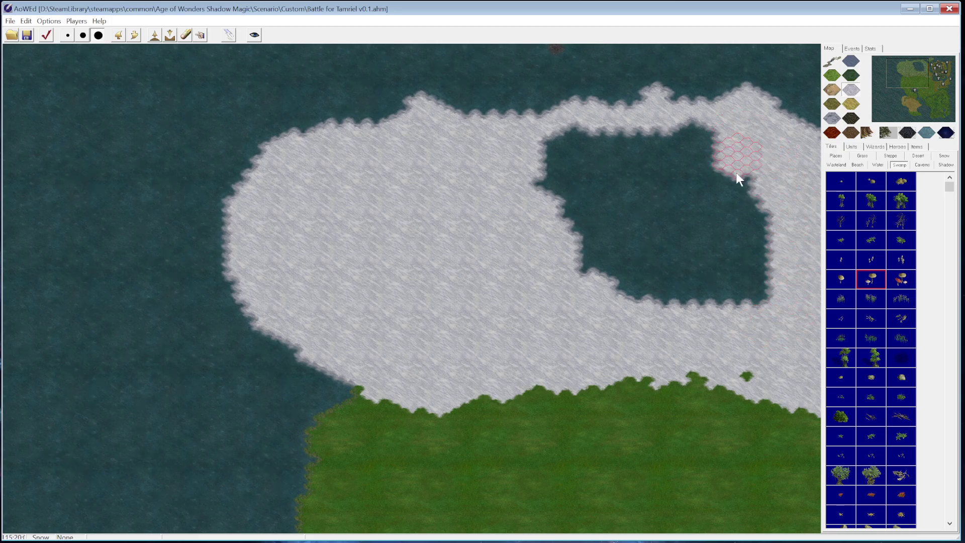
pyautogui.moveTo(735, 168); pyautogui.dragTo(757, 294)
pyautogui.moveTo(670, 295)
pyautogui.mouseDown()
pyautogui.moveTo(597, 270)
pyautogui.moveTo(725, 269)
pyautogui.moveTo(644, 256)
pyautogui.moveTo(698, 221)
pyautogui.moveTo(701, 166)
pyautogui.mouseUp()
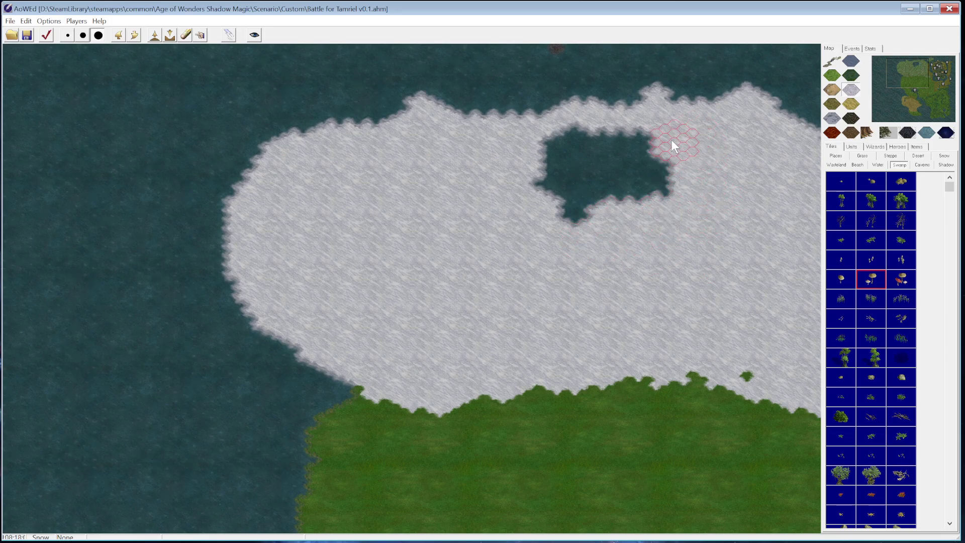
pyautogui.moveTo(583, 142)
pyautogui.mouseDown()
pyautogui.moveTo(588, 210)
pyautogui.moveTo(668, 192)
pyautogui.mouseUp()
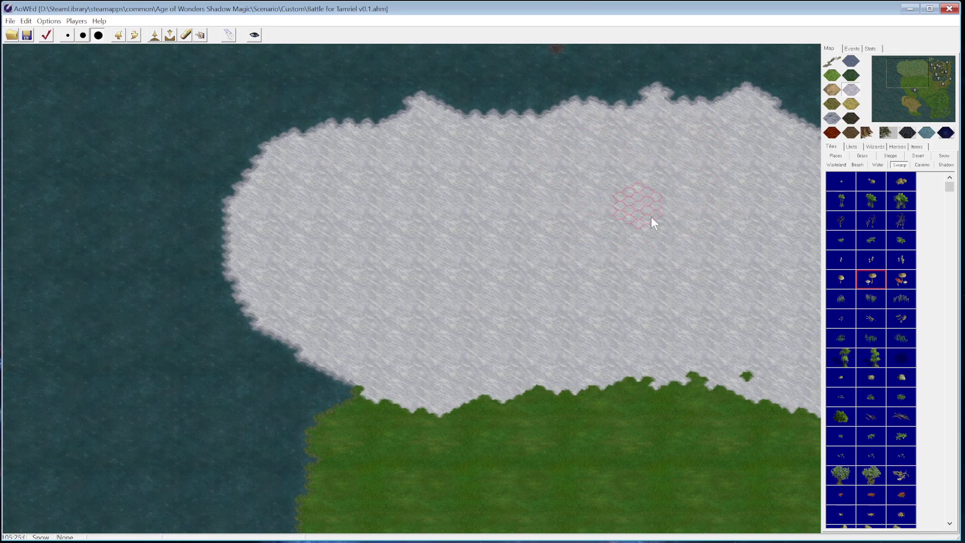
pyautogui.click(68, 35)
# Examine the snow region, the volcanic island, the central grassland, the desert coast and the open western ocean
pyautogui.moveTo(924, 71); pyautogui.dragTo(912, 61)
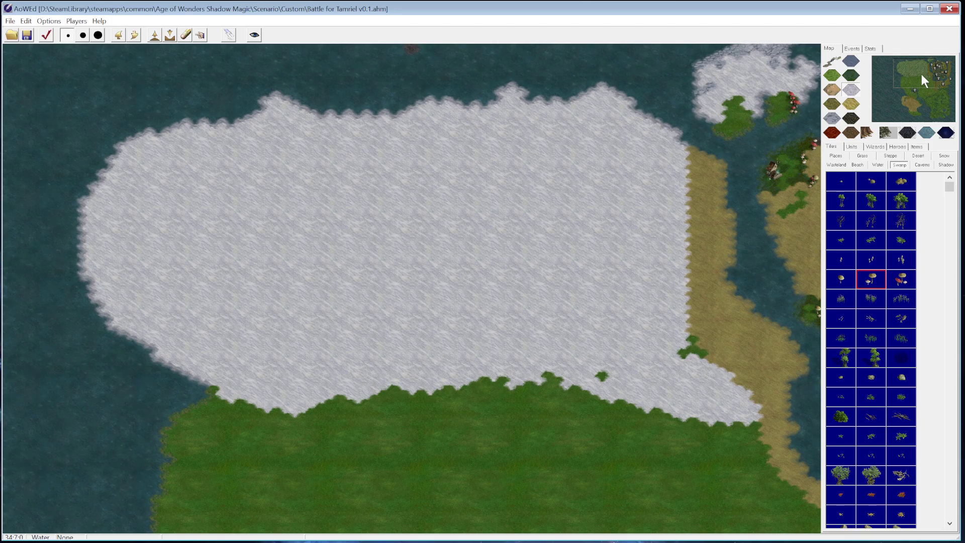
pyautogui.moveTo(922, 76)
pyautogui.mouseDown()
pyautogui.moveTo(939, 69)
pyautogui.moveTo(910, 72)
pyautogui.mouseUp()
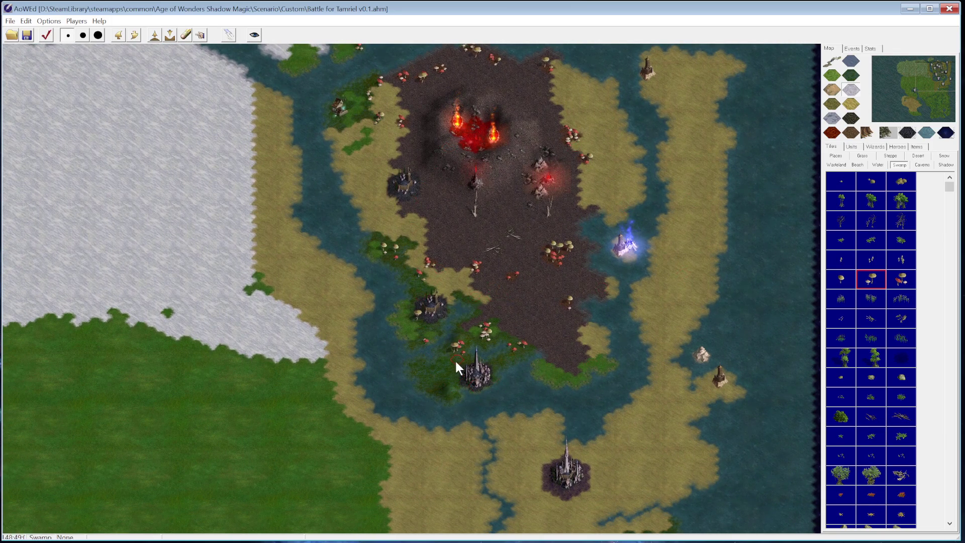
pyautogui.click(938, 93)
pyautogui.moveTo(937, 92); pyautogui.dragTo(915, 74)
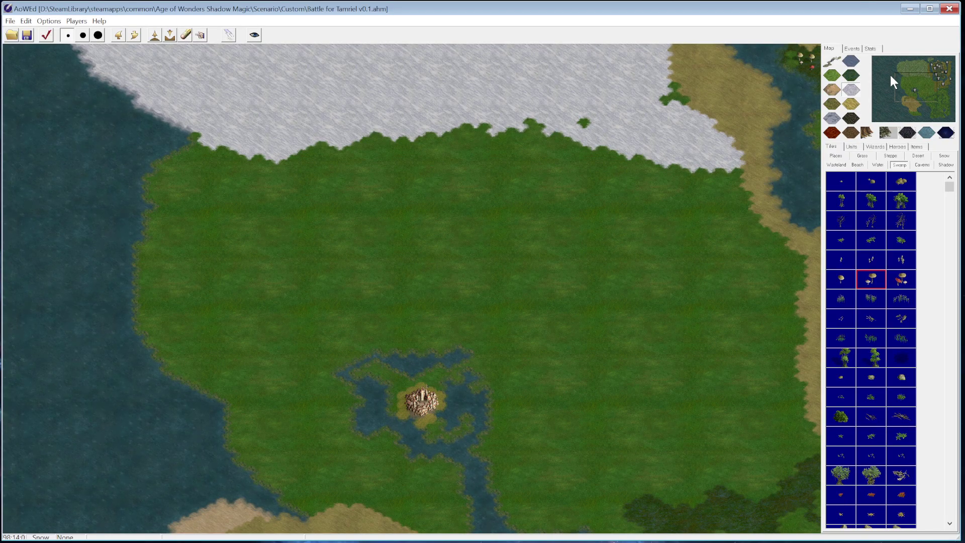
pyautogui.moveTo(917, 85); pyautogui.dragTo(911, 60)
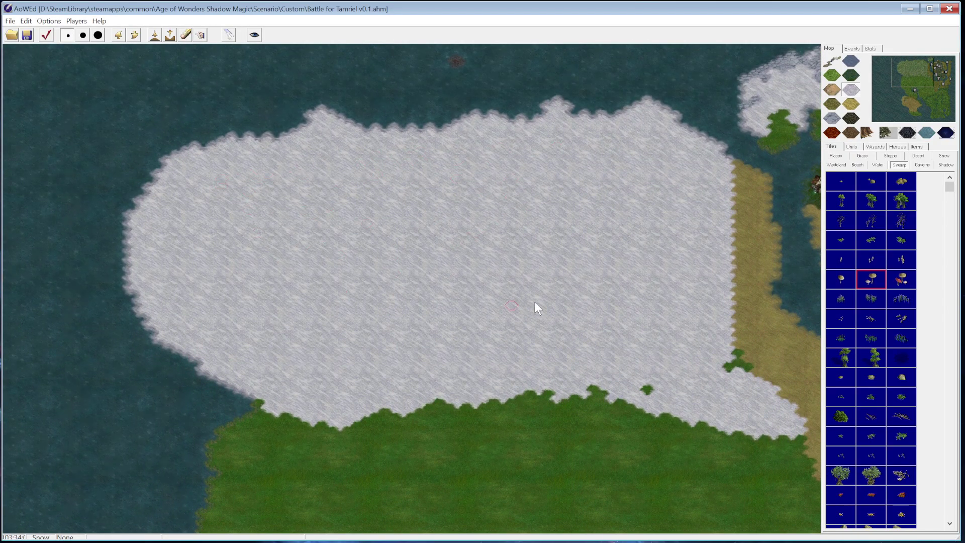
pyautogui.moveTo(920, 74); pyautogui.dragTo(886, 92)
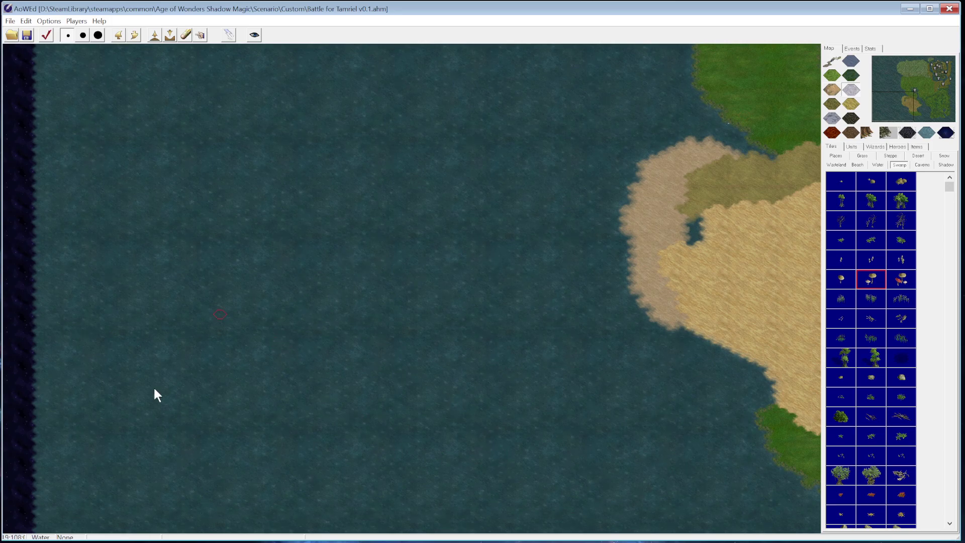
pyautogui.click(901, 107)
pyautogui.moveTo(899, 105); pyautogui.dragTo(885, 93)
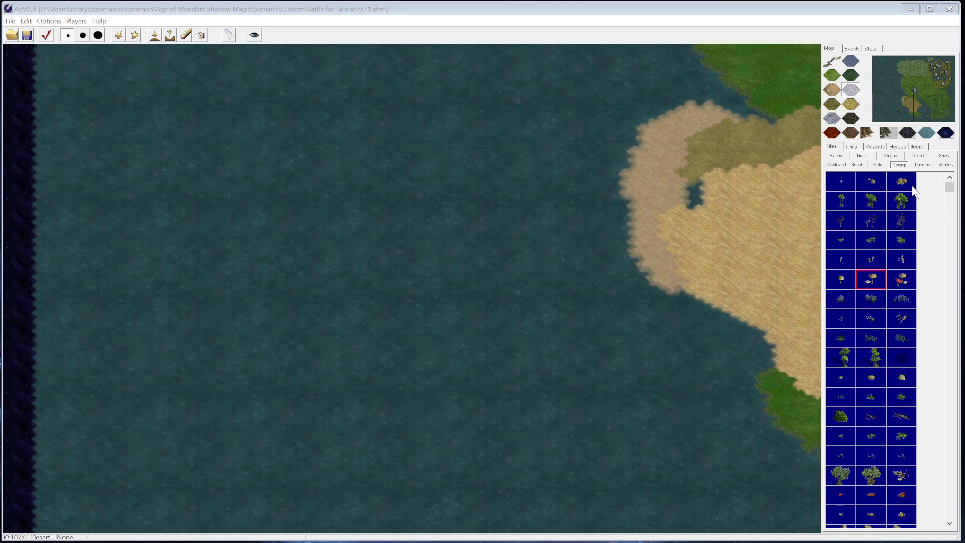
pyautogui.moveTo(903, 103)
pyautogui.mouseDown()
pyautogui.moveTo(900, 71)
pyautogui.moveTo(913, 98)
pyautogui.moveTo(894, 94)
pyautogui.mouseUp()
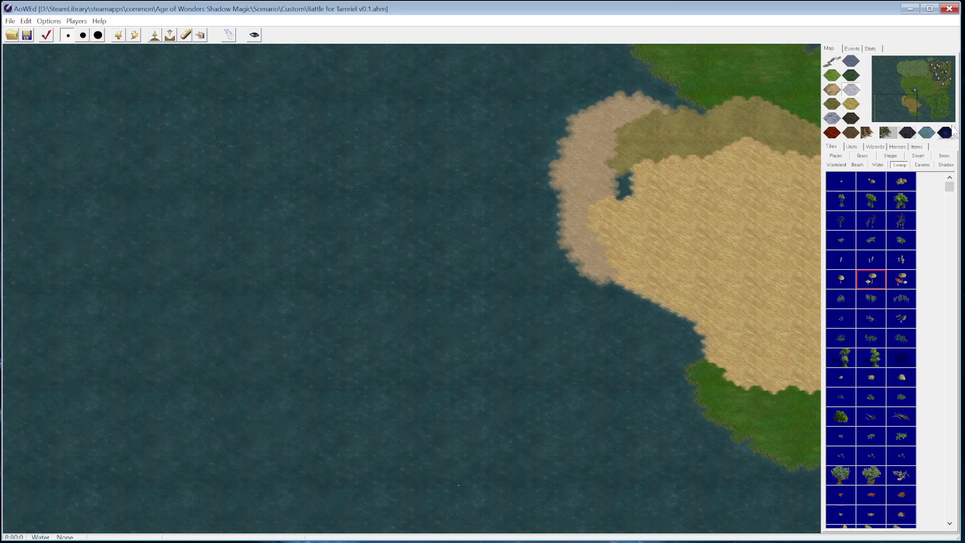
pyautogui.moveTo(904, 107); pyautogui.dragTo(893, 64)
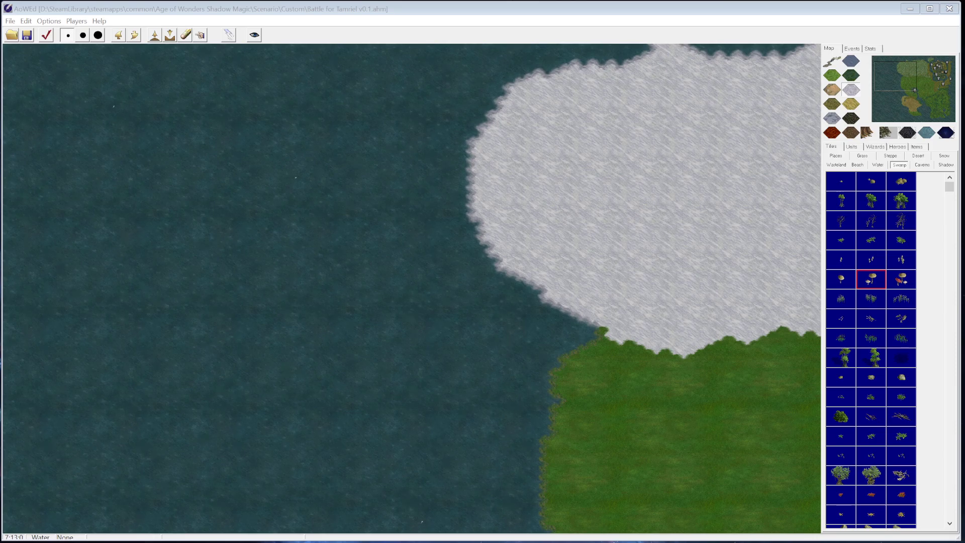
# Examine the volcanic island in the northeast, its towns and mushrooms, the surrounding steppe coast and the mainland south of it
pyautogui.click(833, 77)
pyautogui.moveTo(917, 79)
pyautogui.mouseDown()
pyautogui.moveTo(939, 67)
pyautogui.moveTo(936, 81)
pyautogui.mouseUp()
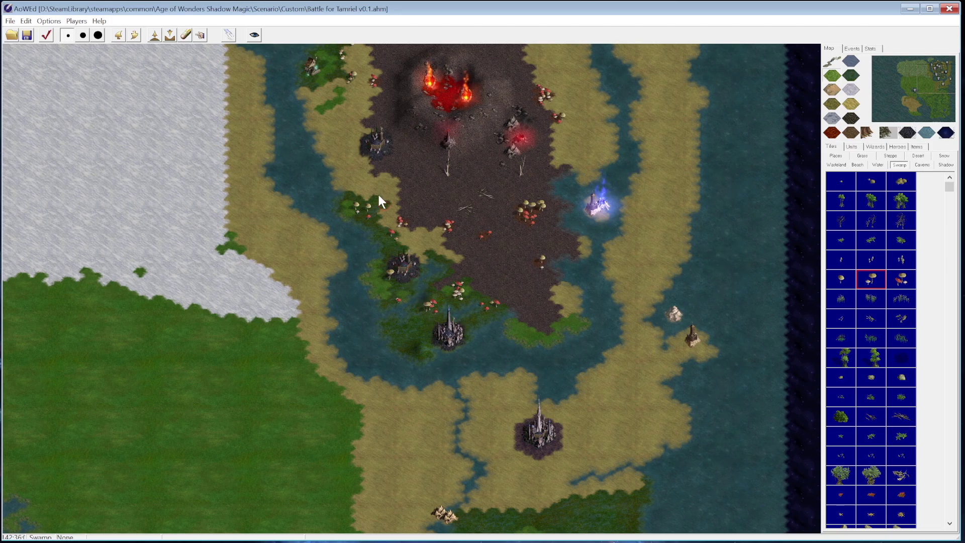
pyautogui.click(935, 69)
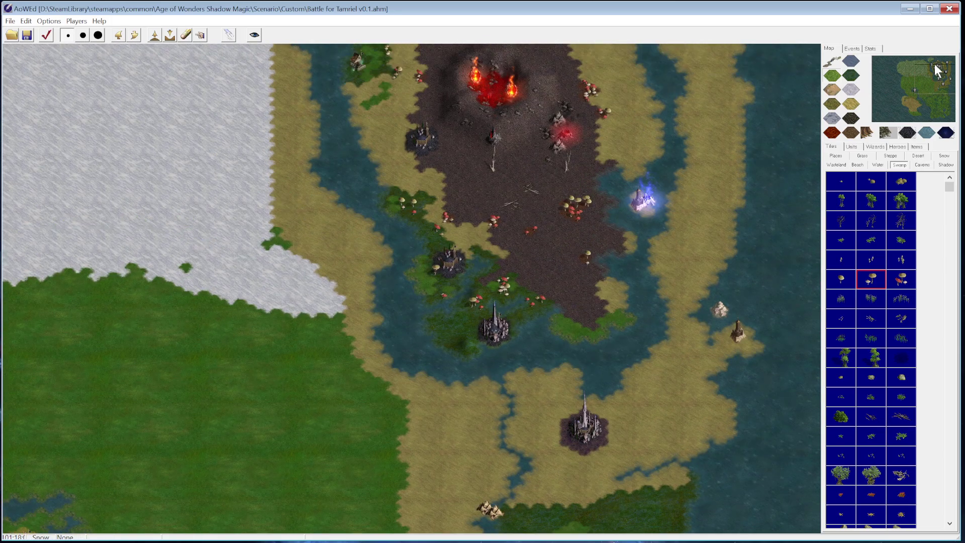
pyautogui.click(934, 66)
pyautogui.click(935, 66)
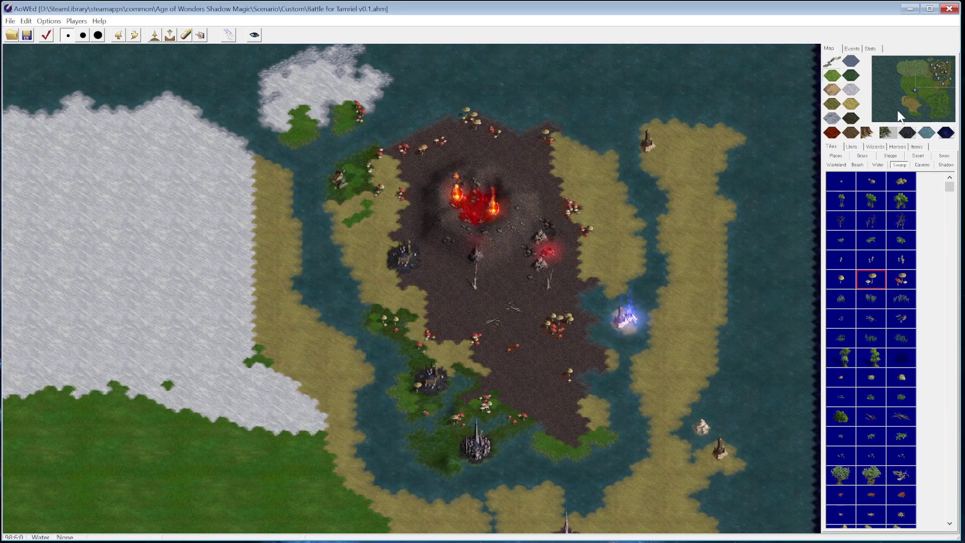
pyautogui.moveTo(944, 75)
pyautogui.mouseDown()
pyautogui.moveTo(932, 71)
pyautogui.moveTo(940, 61)
pyautogui.moveTo(943, 71)
pyautogui.mouseUp()
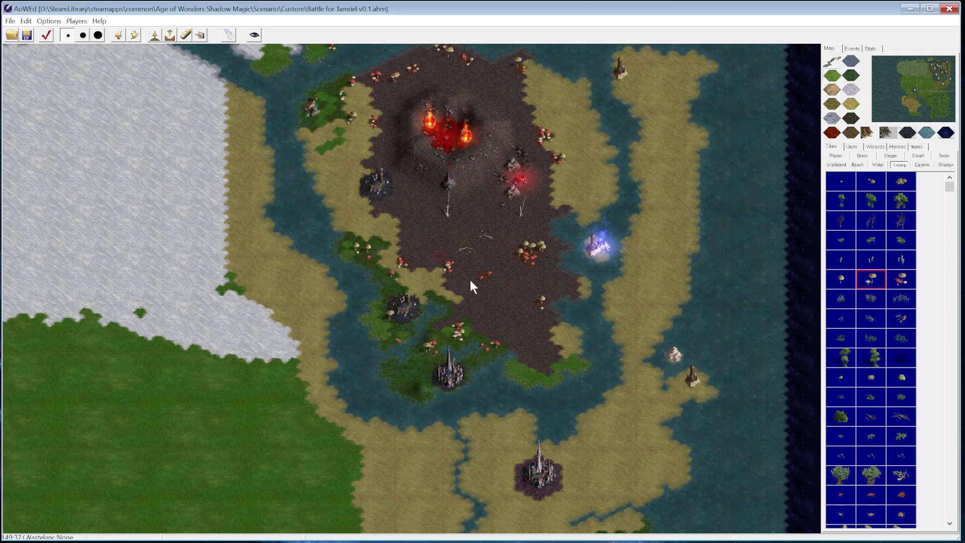
pyautogui.moveTo(933, 74); pyautogui.dragTo(943, 73)
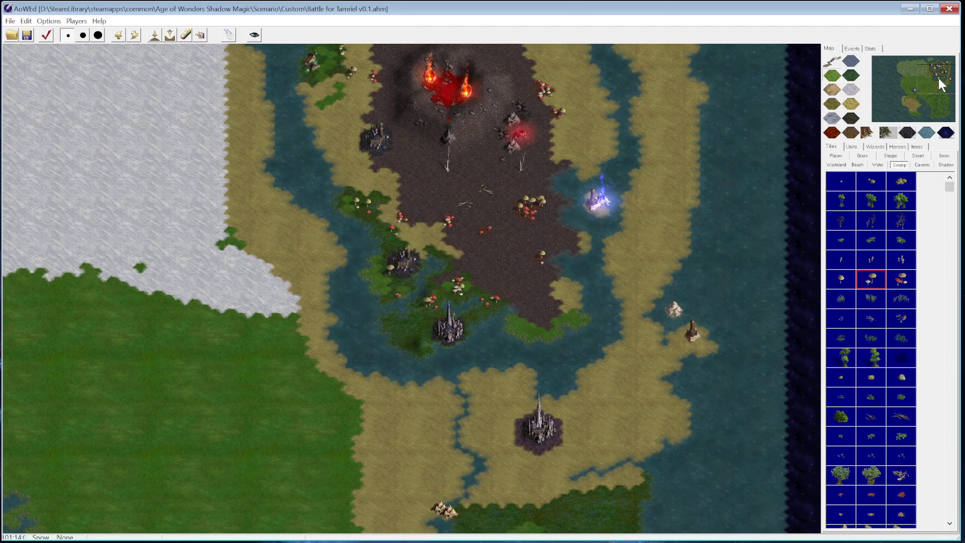
pyautogui.moveTo(937, 76); pyautogui.dragTo(939, 65)
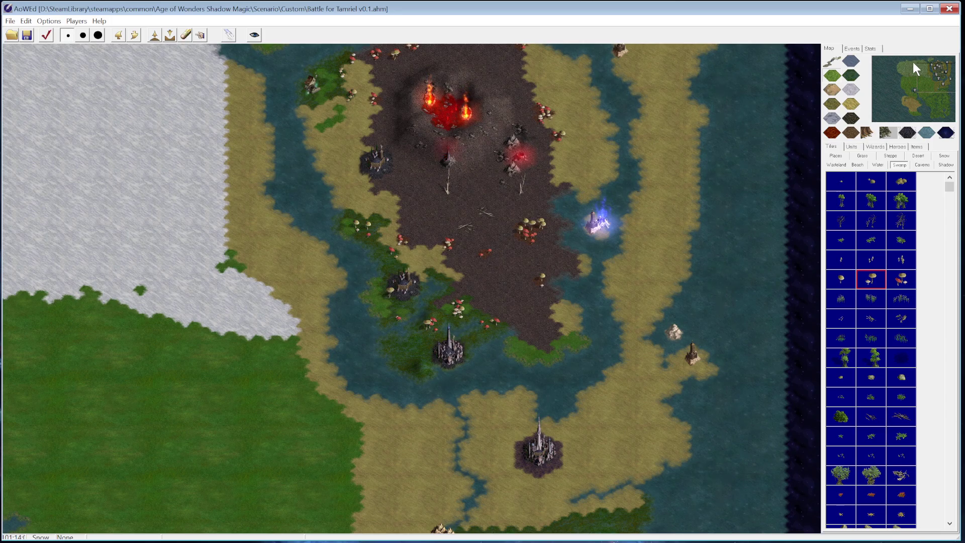
pyautogui.click(934, 78)
pyautogui.moveTo(932, 73)
pyautogui.mouseDown()
pyautogui.moveTo(931, 64)
pyautogui.moveTo(940, 71)
pyautogui.mouseUp()
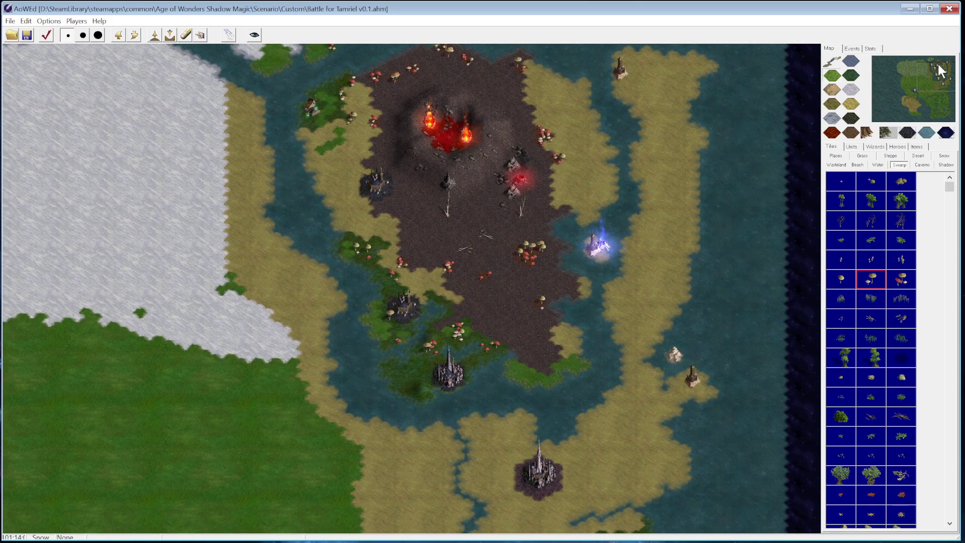
pyautogui.moveTo(939, 66); pyautogui.dragTo(932, 66)
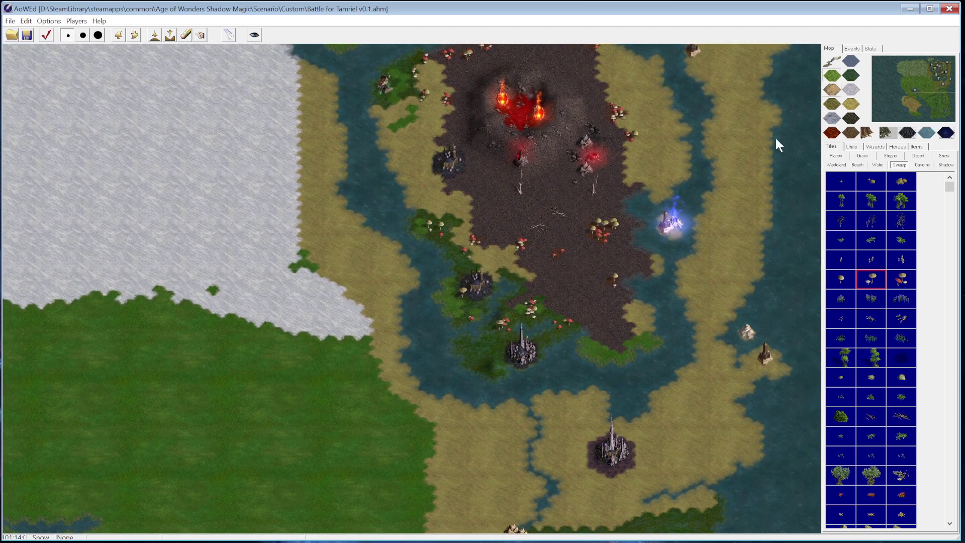
# Review the properties of the town Vivec on the volcanic island's southern shore, including its size options, without changing anything
pyautogui.rightClick(523, 357)
pyautogui.click(565, 362)
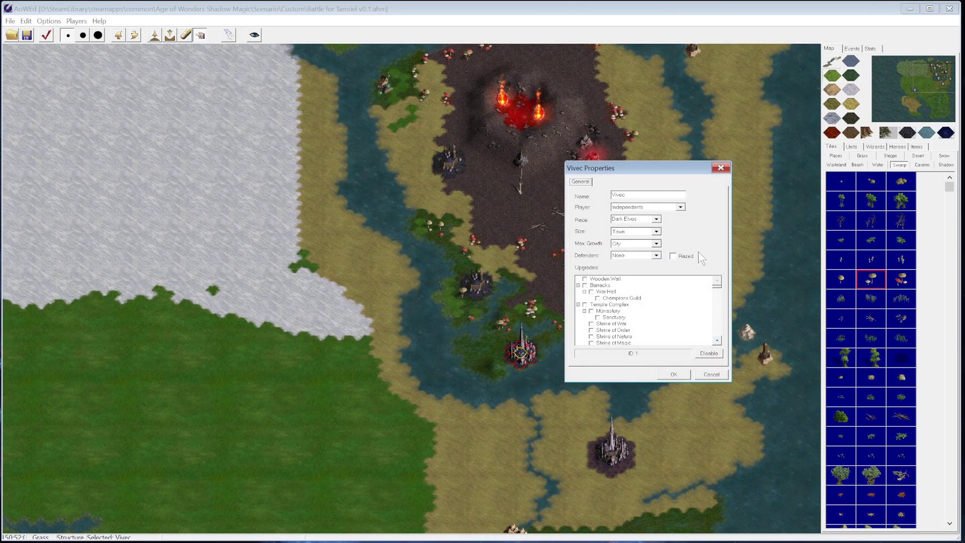
pyautogui.click(655, 232)
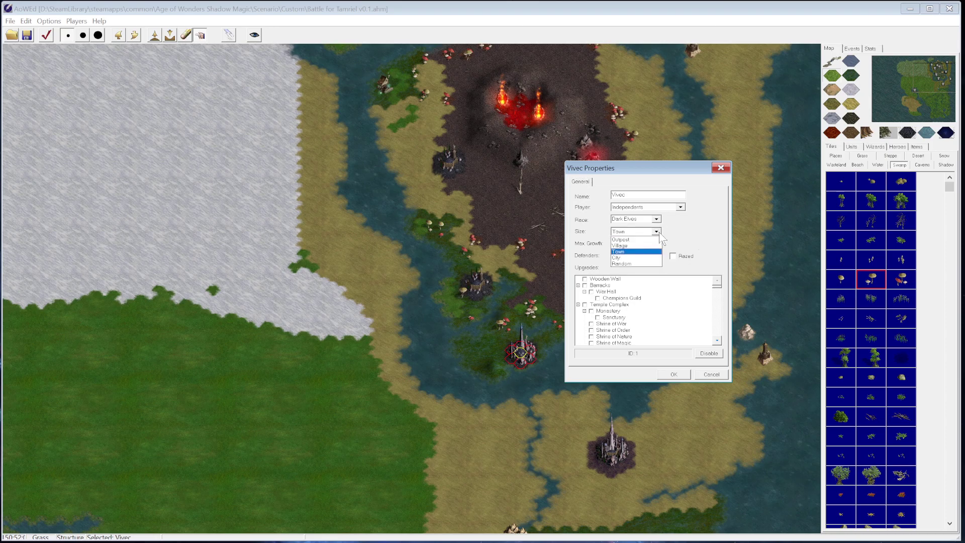
pyautogui.click(657, 232)
pyautogui.click(655, 232)
pyautogui.click(655, 232)
pyautogui.click(720, 167)
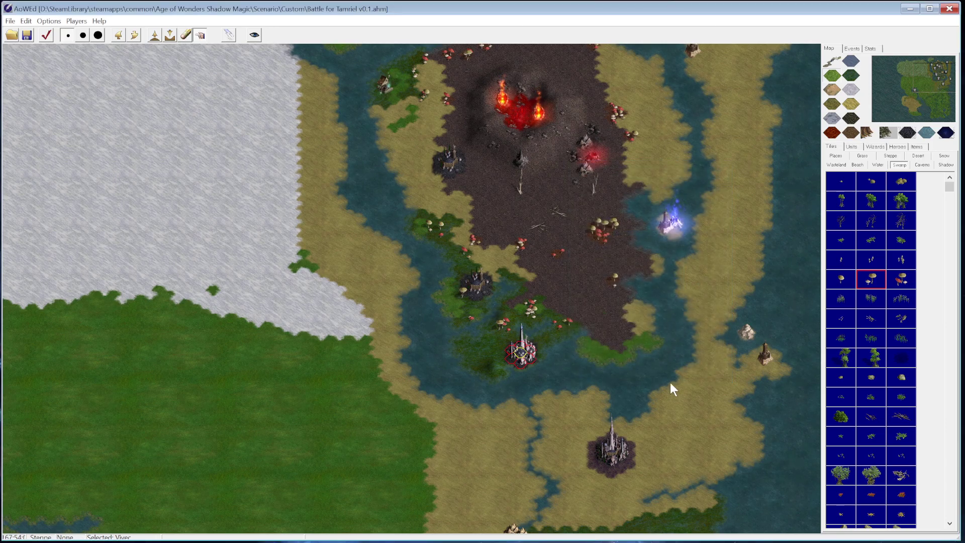
# Review the properties and the list of upgrades of Mournhold, the city south of the volcanic island, without changing anything
pyautogui.rightClick(609, 450)
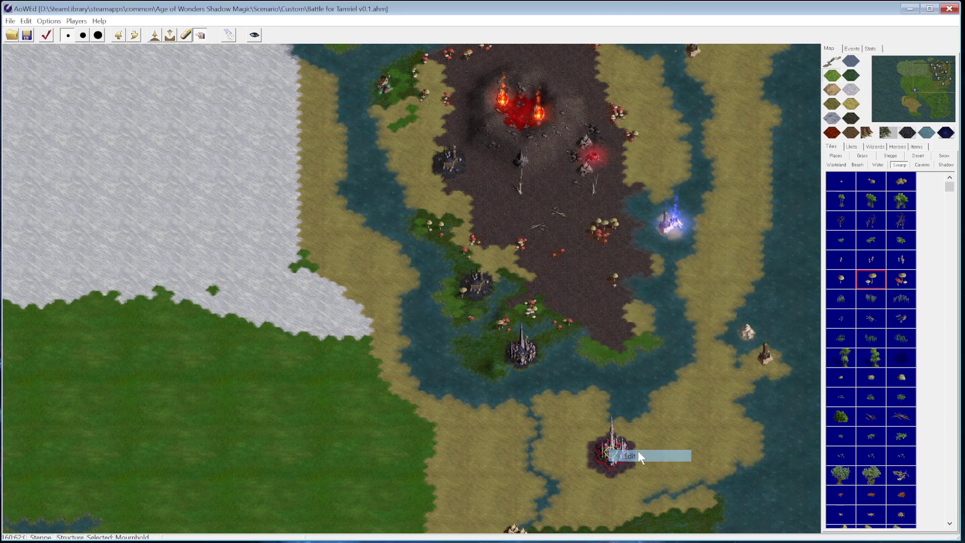
pyautogui.click(636, 455)
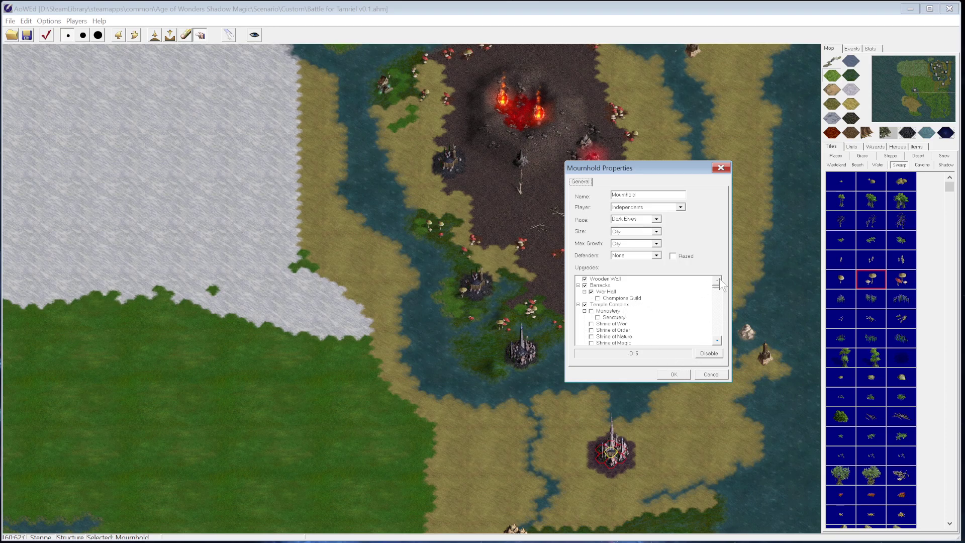
pyautogui.click(717, 341)
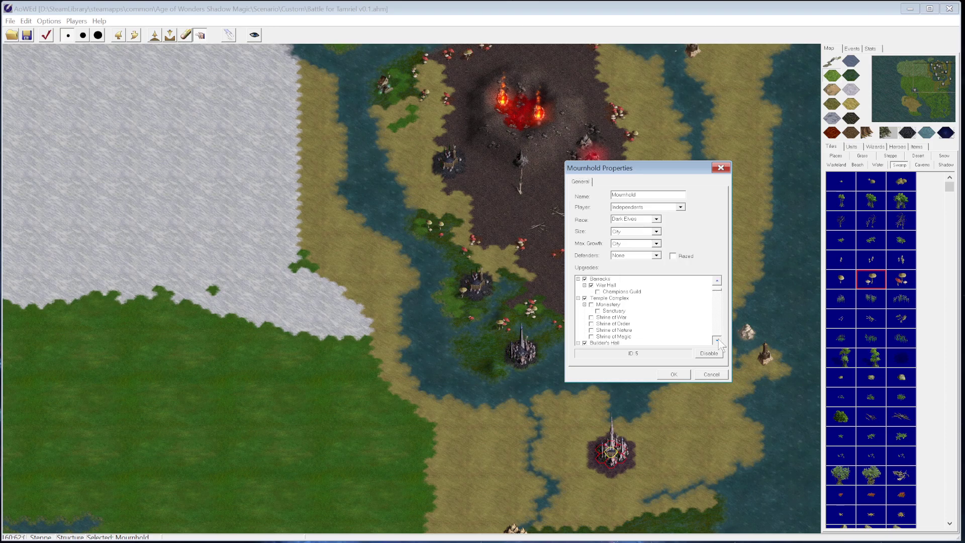
pyautogui.click(717, 340)
pyautogui.click(717, 341)
pyautogui.click(717, 340)
pyautogui.click(716, 280)
pyautogui.click(716, 280)
pyautogui.click(716, 280)
pyautogui.click(716, 280)
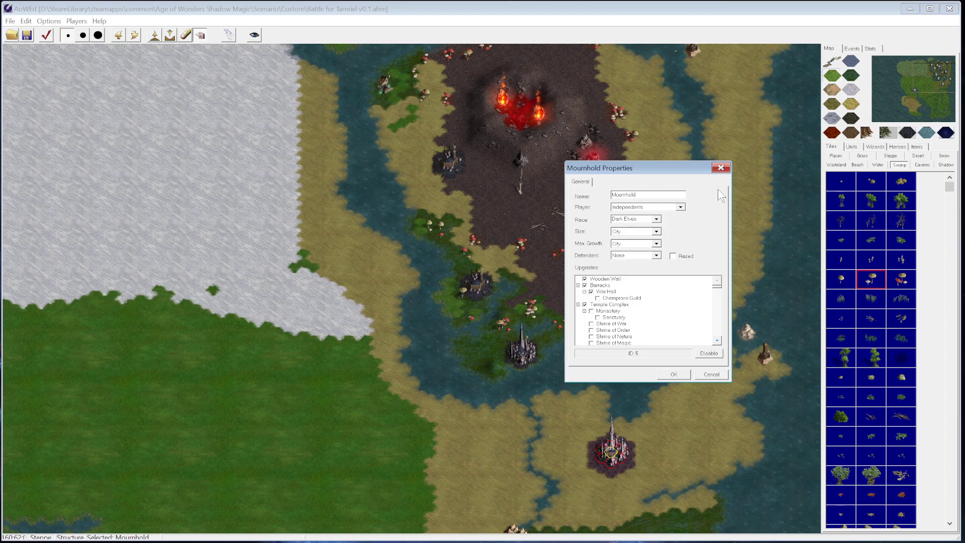
pyautogui.moveTo(685, 166); pyautogui.dragTo(698, 165)
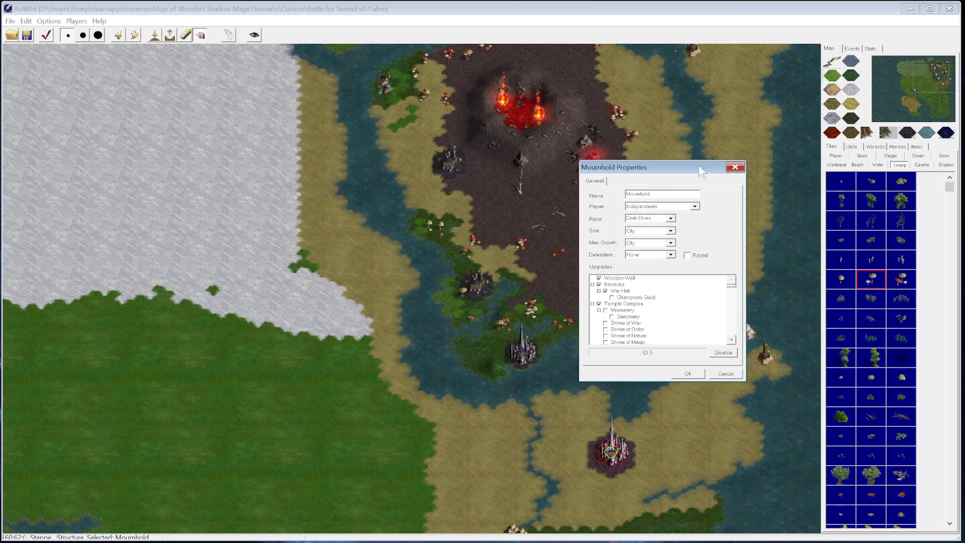
pyautogui.click(735, 167)
# Paint a narrow river of water from the snow region's northwestern coast, winding south and curving southeast inside the western edge
pyautogui.moveTo(927, 69); pyautogui.dragTo(894, 64)
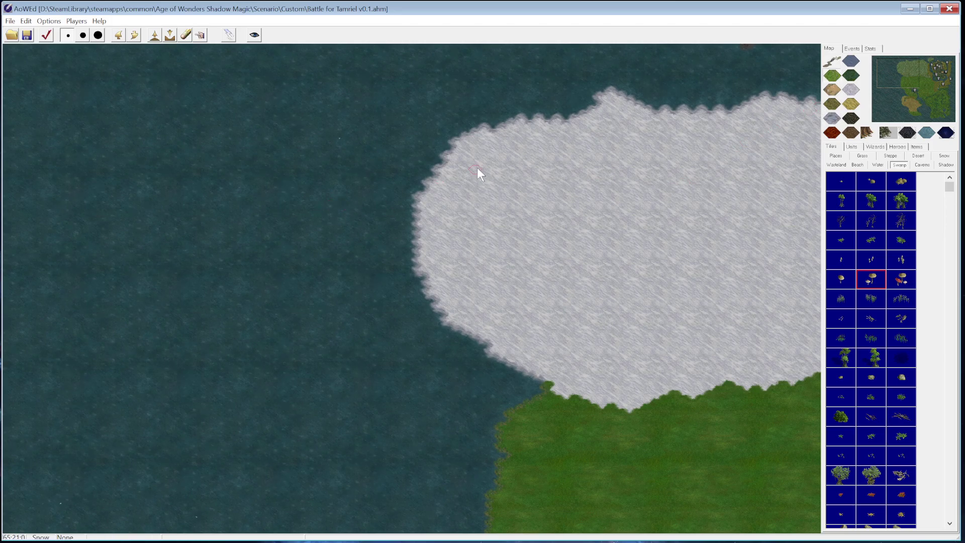
pyautogui.moveTo(902, 70); pyautogui.dragTo(939, 66)
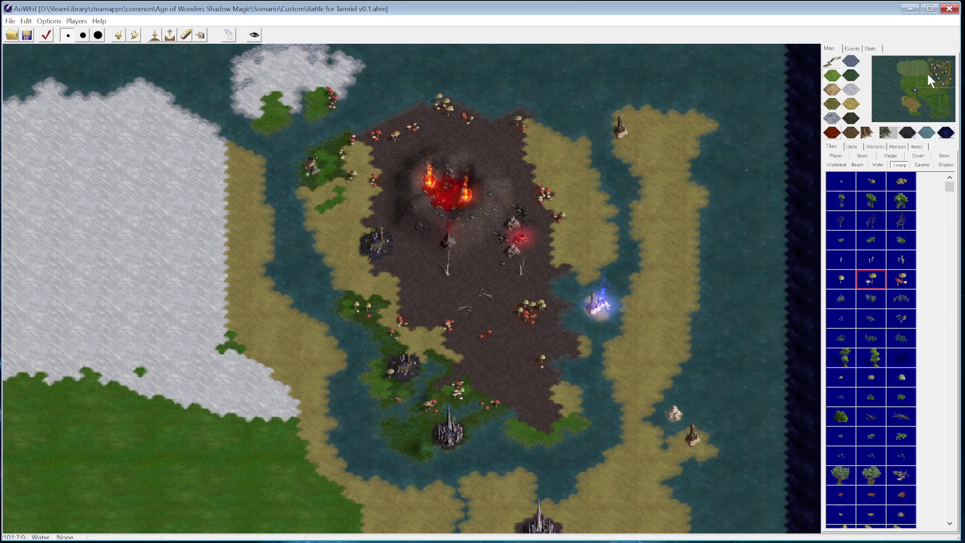
pyautogui.moveTo(932, 71); pyautogui.dragTo(896, 62)
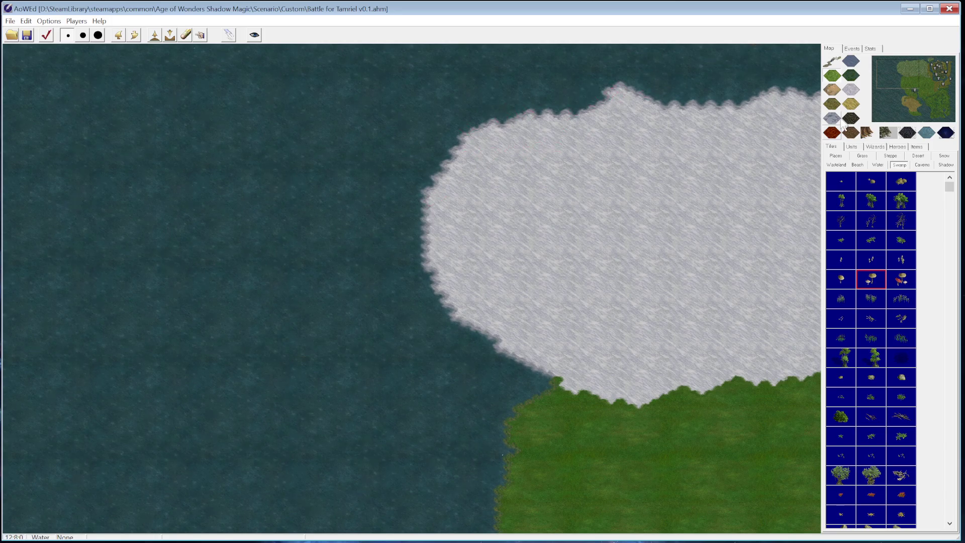
pyautogui.moveTo(909, 68); pyautogui.dragTo(909, 59)
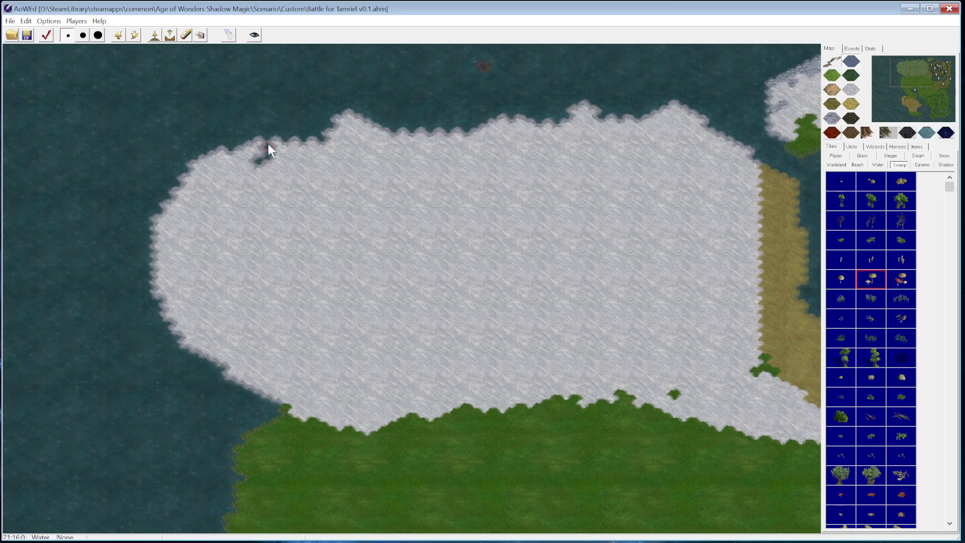
pyautogui.click(251, 168)
pyautogui.moveTo(258, 181)
pyautogui.mouseDown()
pyautogui.moveTo(247, 210)
pyautogui.moveTo(241, 193)
pyautogui.moveTo(223, 222)
pyautogui.mouseUp()
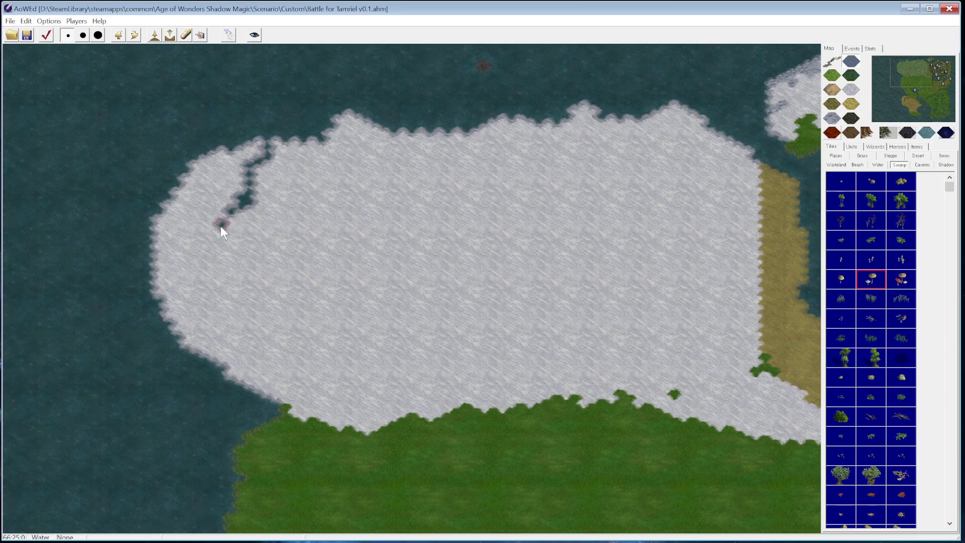
pyautogui.moveTo(220, 225); pyautogui.dragTo(255, 312)
pyautogui.click(229, 273)
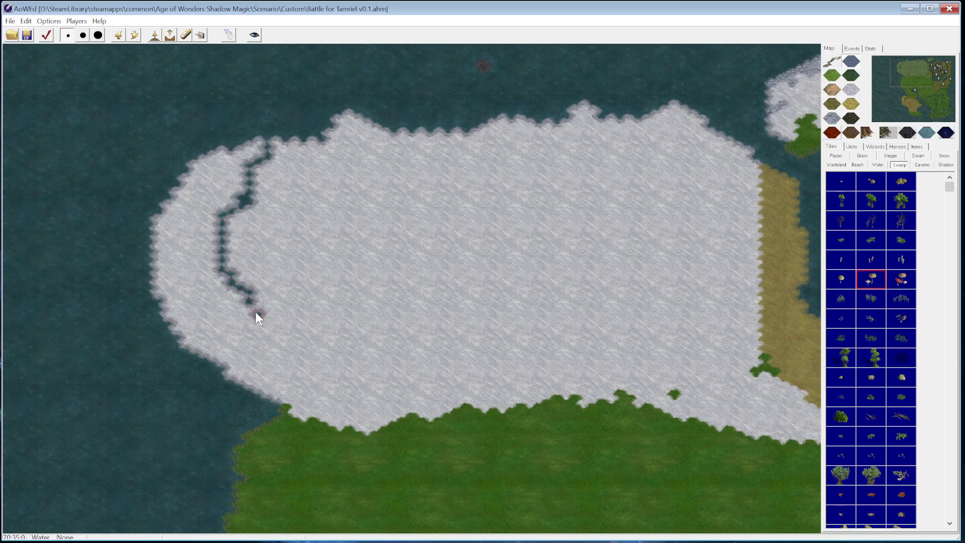
# Widen the river's southern end into a small lake with a short southwestern branch and a longer arm running southeast
pyautogui.click(255, 306)
pyautogui.moveTo(256, 331); pyautogui.dragTo(237, 335)
pyautogui.click(275, 317)
pyautogui.click(273, 308)
pyautogui.click(282, 310)
pyautogui.click(279, 320)
pyautogui.click(294, 323)
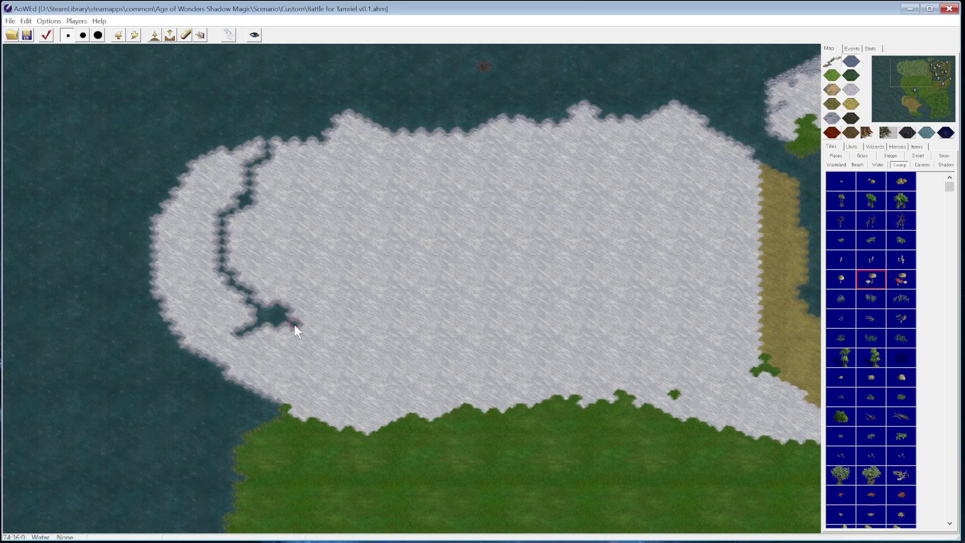
pyautogui.click(305, 329)
pyautogui.click(305, 336)
pyautogui.moveTo(325, 348); pyautogui.dragTo(362, 372)
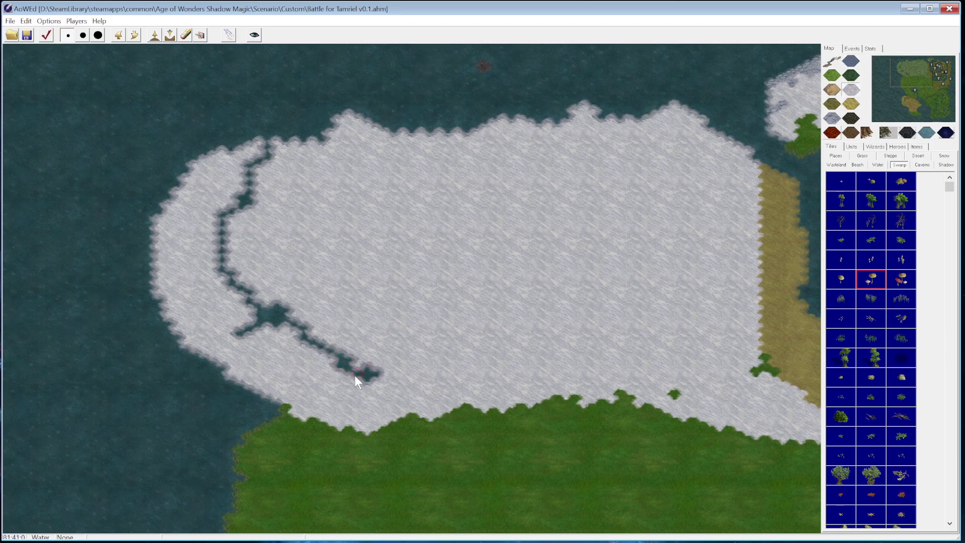
pyautogui.click(374, 369)
# Place a city on the snow just west of the river's mouth on the northern coast
pyautogui.click(835, 157)
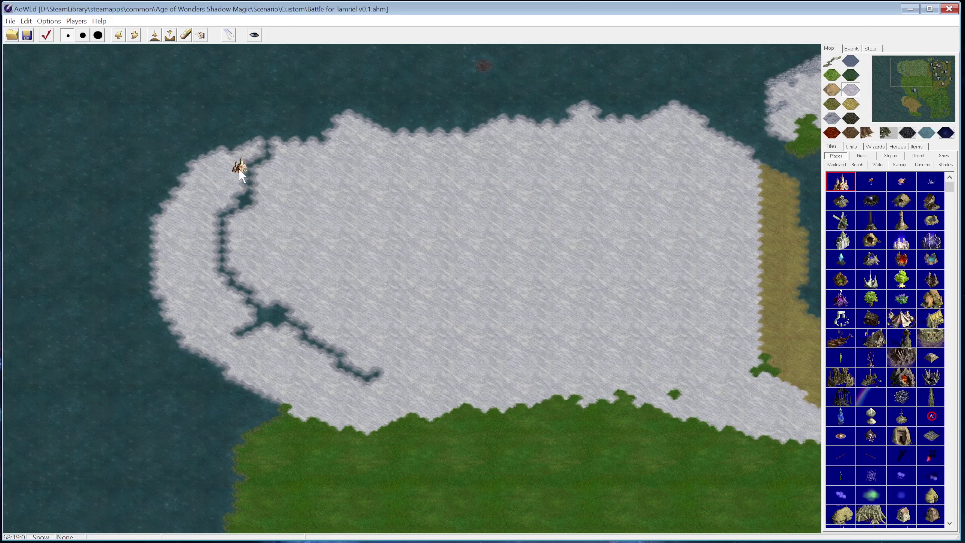
pyautogui.click(239, 169)
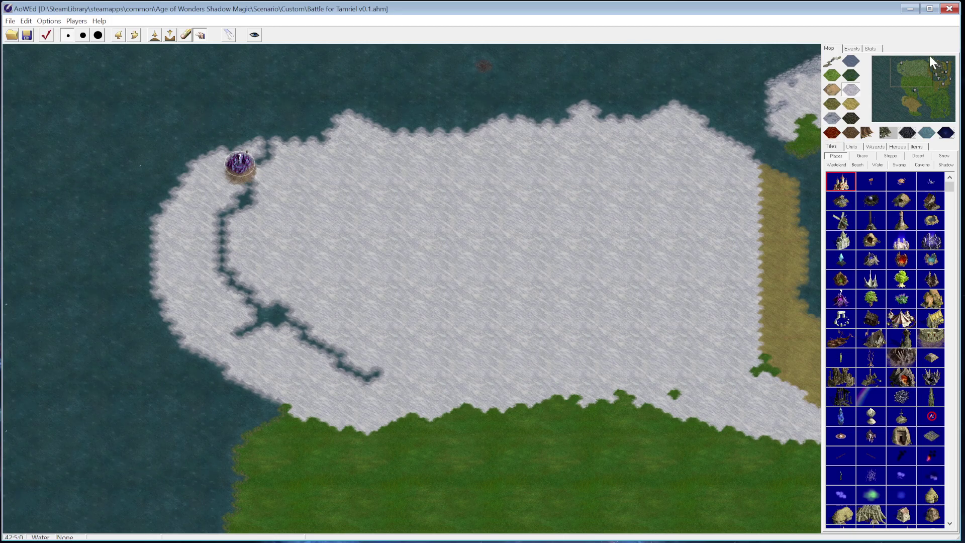
pyautogui.click(240, 168)
# Set the new city's race to Frostlings, keeping Independents as its player
pyautogui.rightClick(240, 168)
pyautogui.click(268, 174)
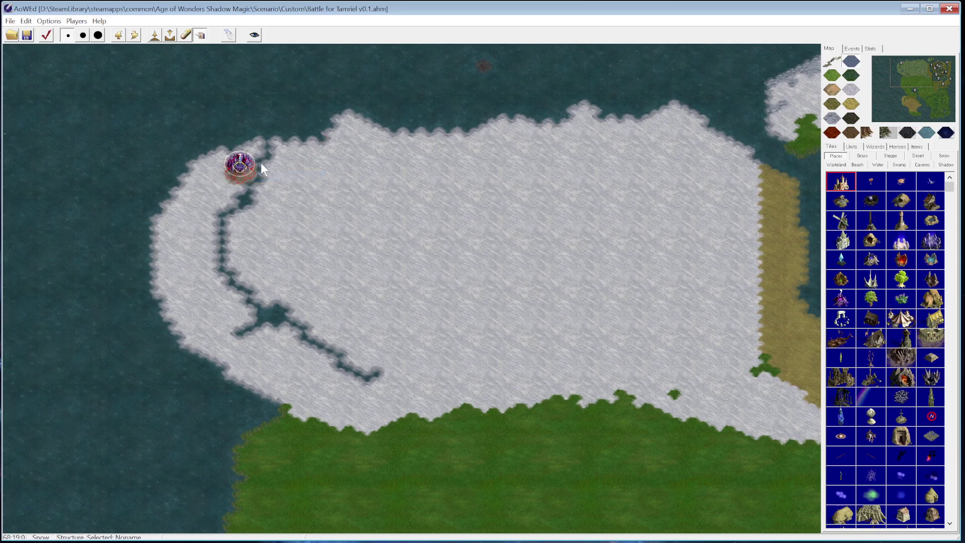
pyautogui.click(680, 207)
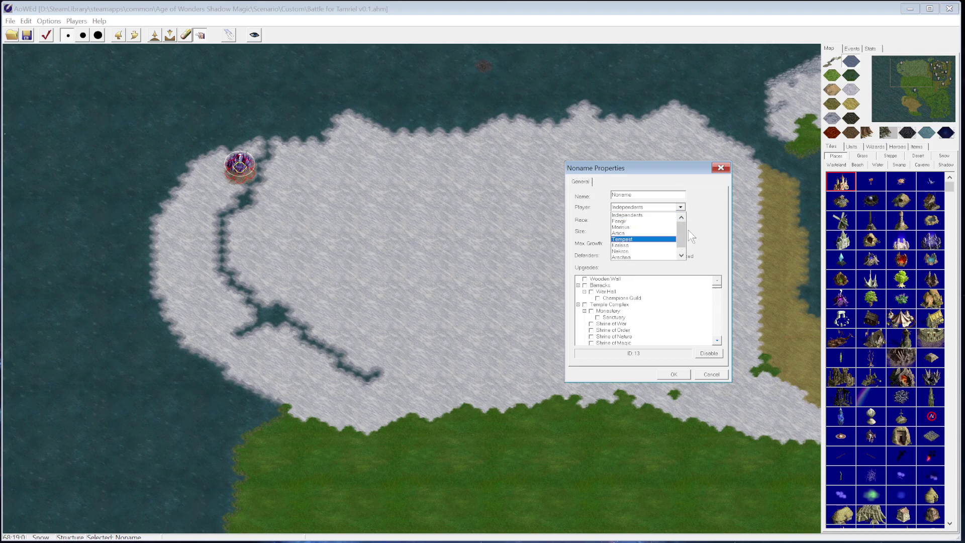
pyautogui.moveTo(682, 229)
pyautogui.mouseDown()
pyautogui.moveTo(680, 237)
pyautogui.moveTo(679, 223)
pyautogui.mouseUp()
pyautogui.click(682, 209)
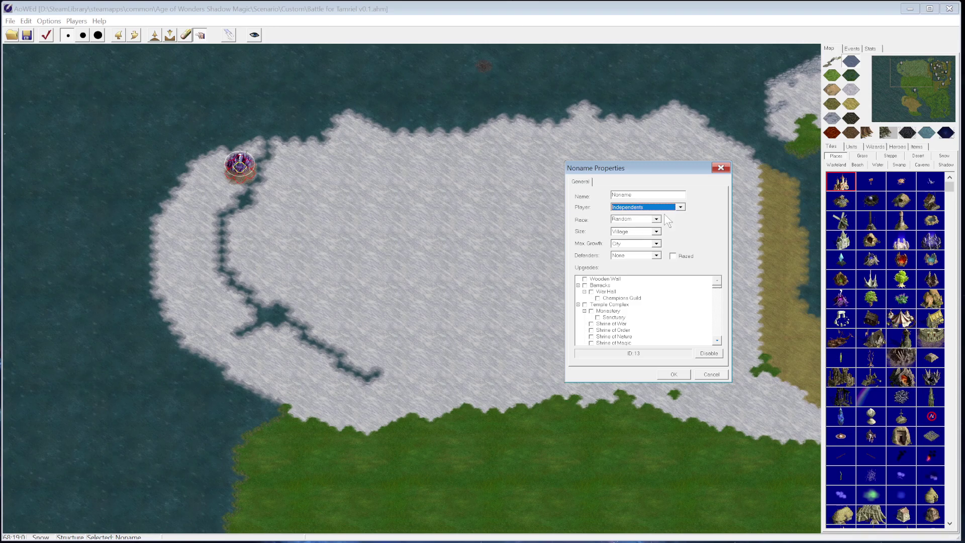
pyautogui.click(655, 219)
pyautogui.moveTo(658, 258)
pyautogui.mouseDown()
pyautogui.moveTo(664, 232)
pyautogui.moveTo(660, 241)
pyautogui.mouseUp()
pyautogui.click(634, 241)
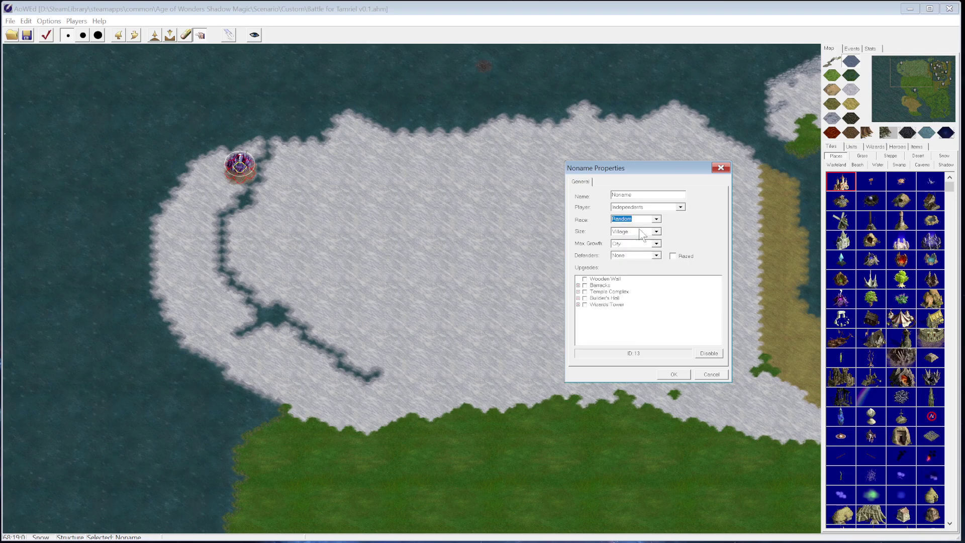
pyautogui.click(656, 232)
pyautogui.click(656, 232)
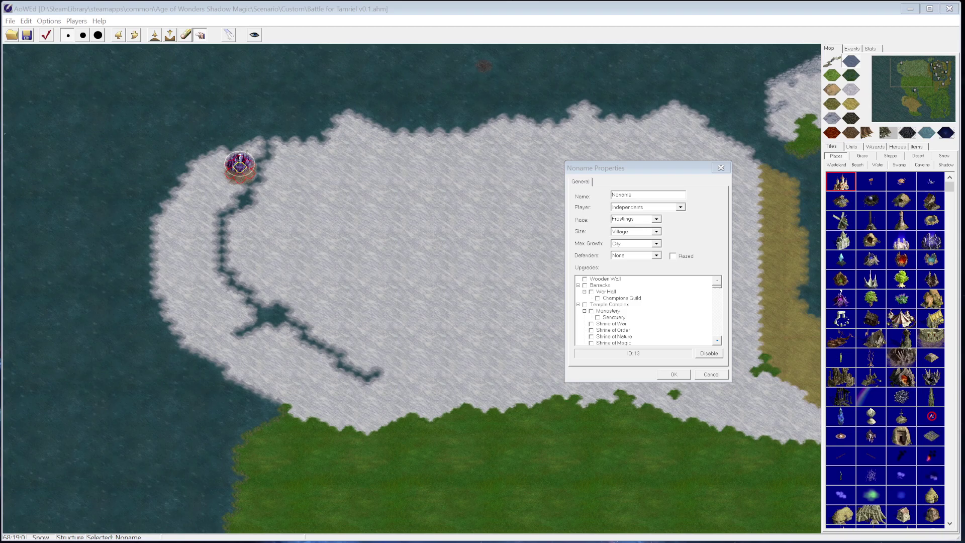
# Set the new city's size to Outpost, give it a Wooden Wall and name it Solitude
pyautogui.click(656, 231)
pyautogui.click(628, 256)
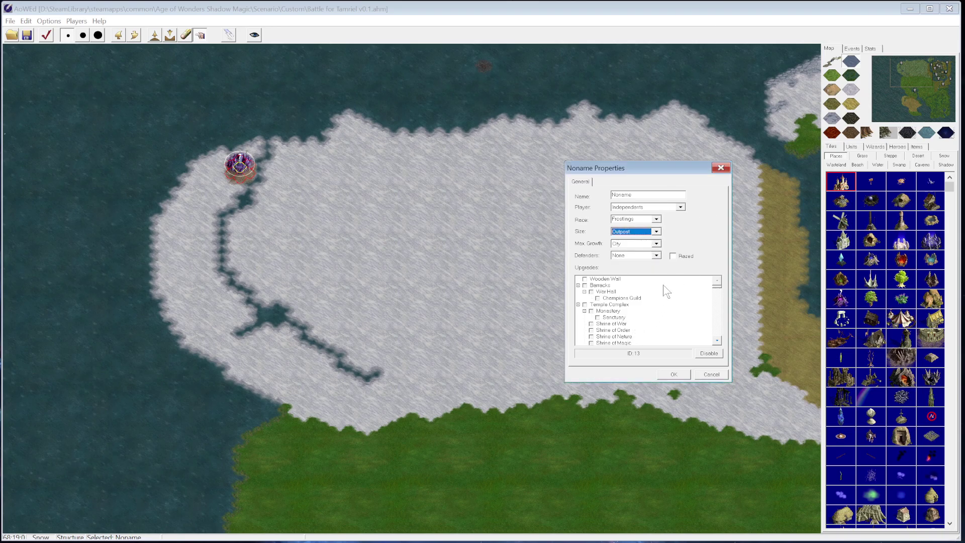
pyautogui.click(585, 279)
pyautogui.doubleClick(621, 194)
pyautogui.write('Solitude')
pyautogui.click(679, 374)
pyautogui.click(393, 100)
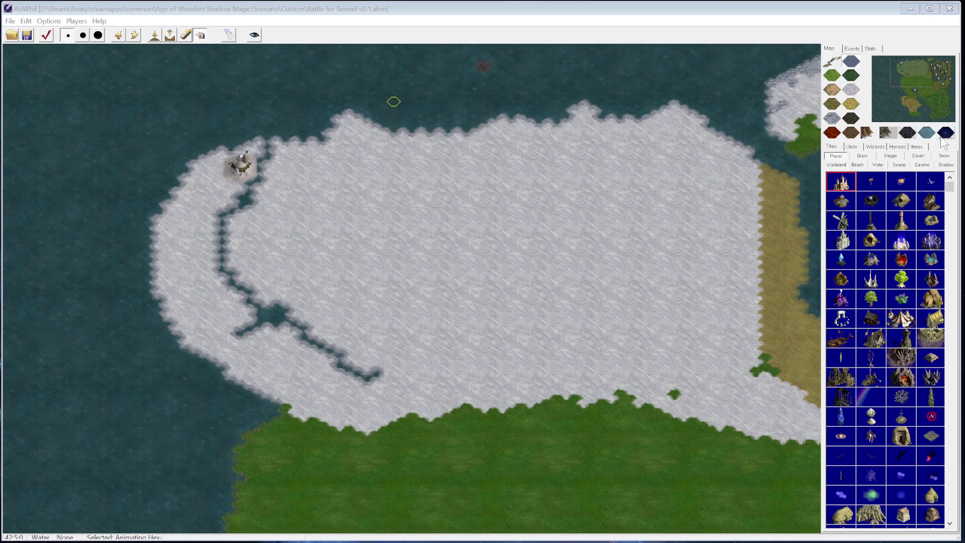
pyautogui.rightClick(773, 144)
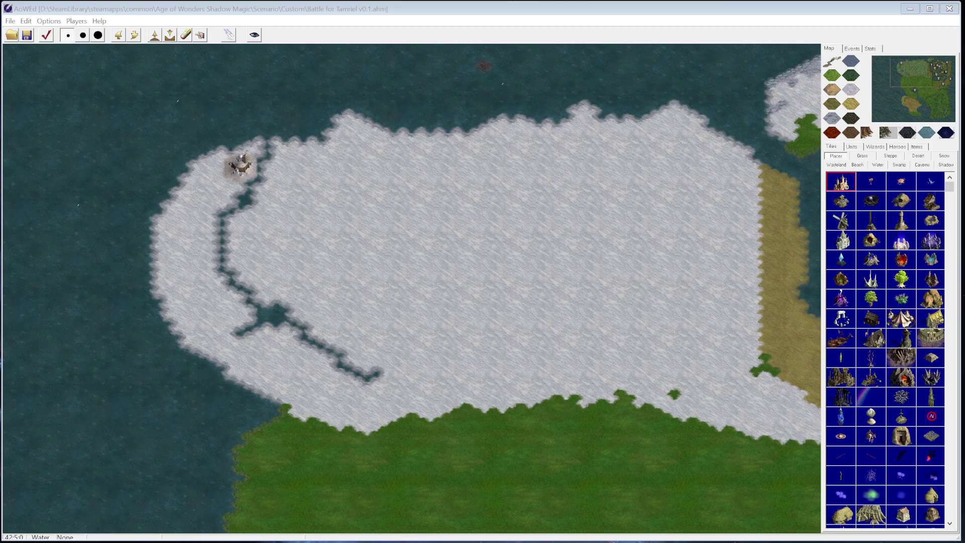
pyautogui.click(923, 83)
pyautogui.moveTo(925, 71); pyautogui.dragTo(924, 56)
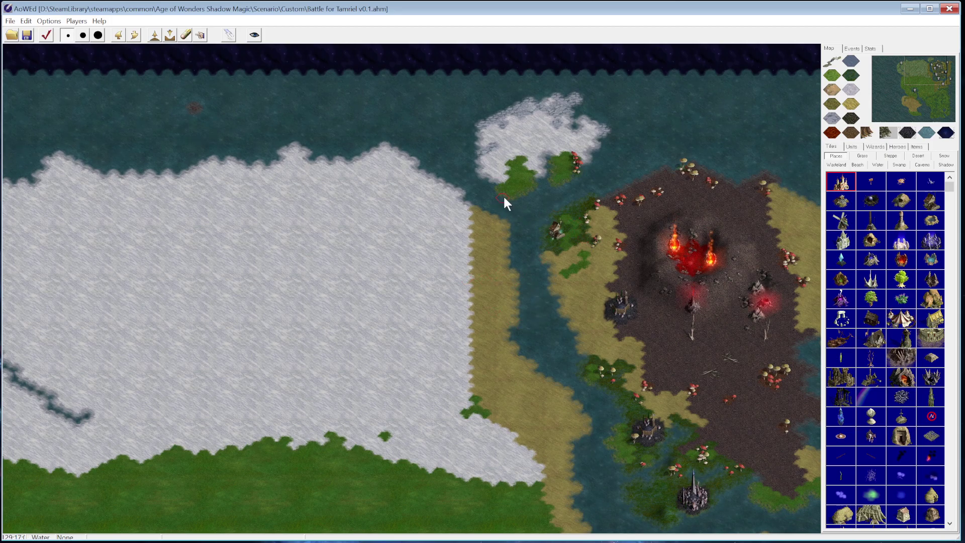
# Paint a river from the snow's northeastern coast running southwest and west inland, ending in a small lake
pyautogui.click(447, 210)
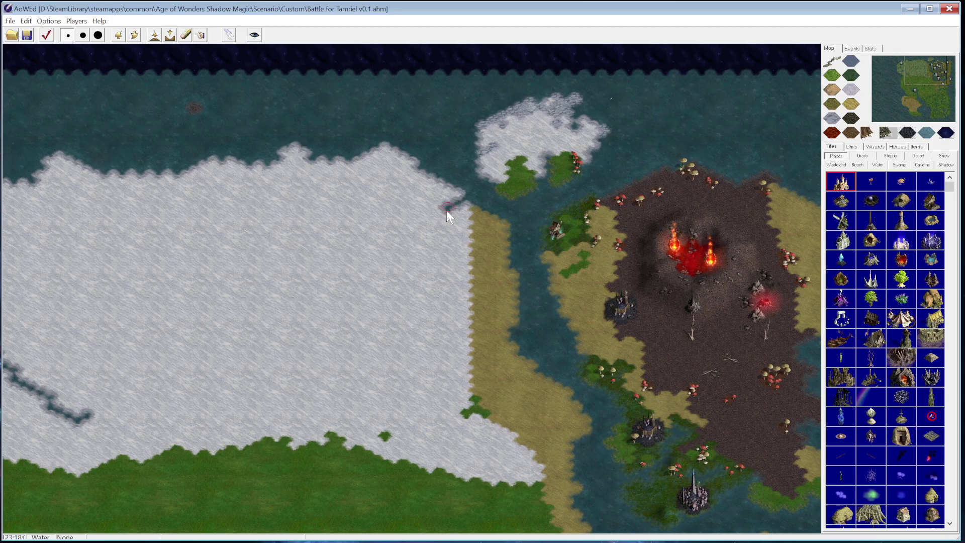
pyautogui.click(446, 219)
pyautogui.moveTo(437, 224); pyautogui.dragTo(393, 240)
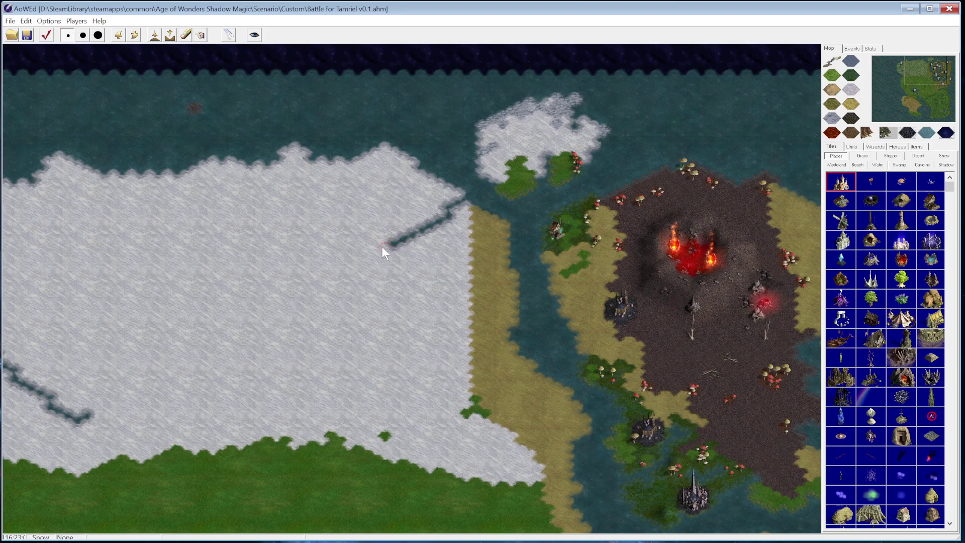
pyautogui.click(365, 249)
pyautogui.click(373, 249)
pyautogui.click(347, 248)
pyautogui.click(339, 252)
pyautogui.click(346, 248)
pyautogui.click(327, 249)
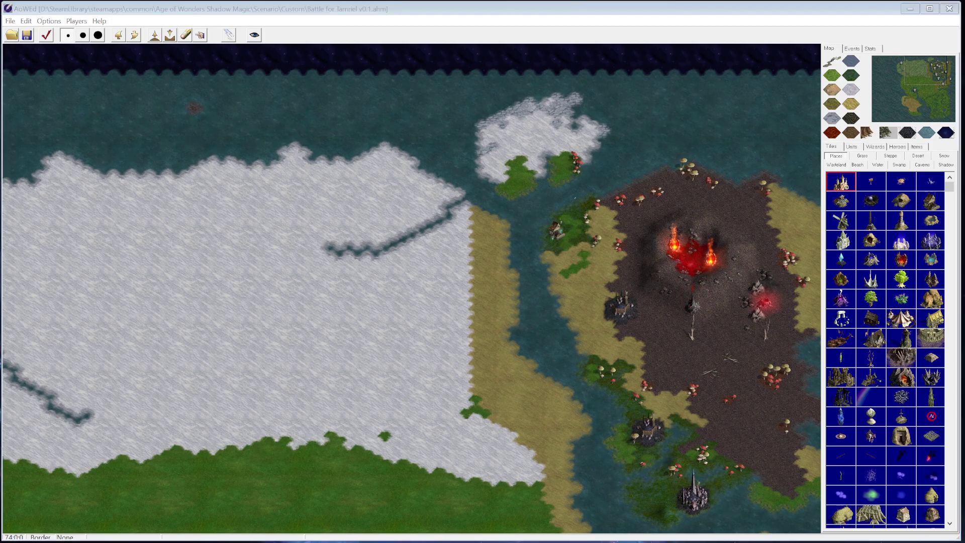
pyautogui.click(317, 244)
pyautogui.moveTo(318, 243)
pyautogui.mouseDown()
pyautogui.moveTo(306, 231)
pyautogui.moveTo(309, 249)
pyautogui.mouseUp()
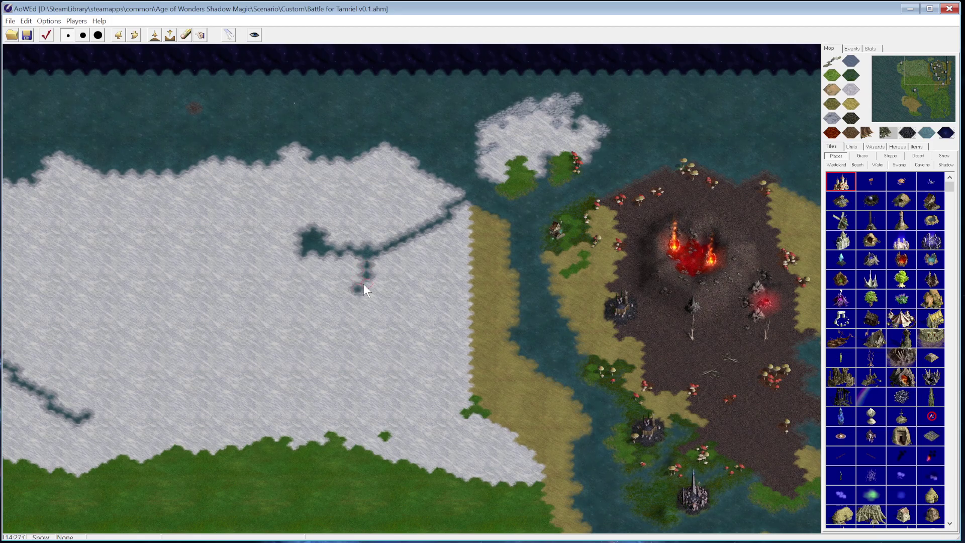
# Paint a branch running south from the northeastern river and restore snow over its stray side tiles
pyautogui.click(350, 293)
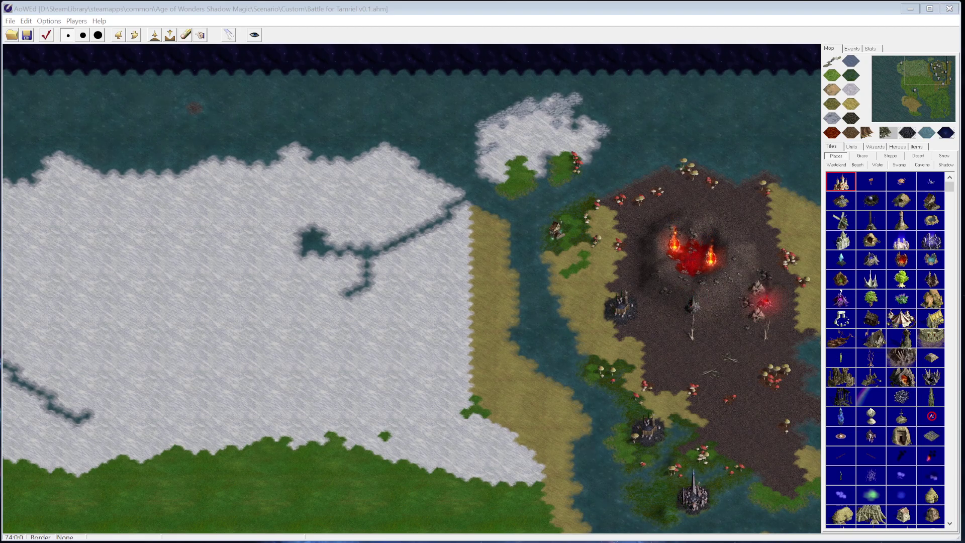
pyautogui.click(338, 303)
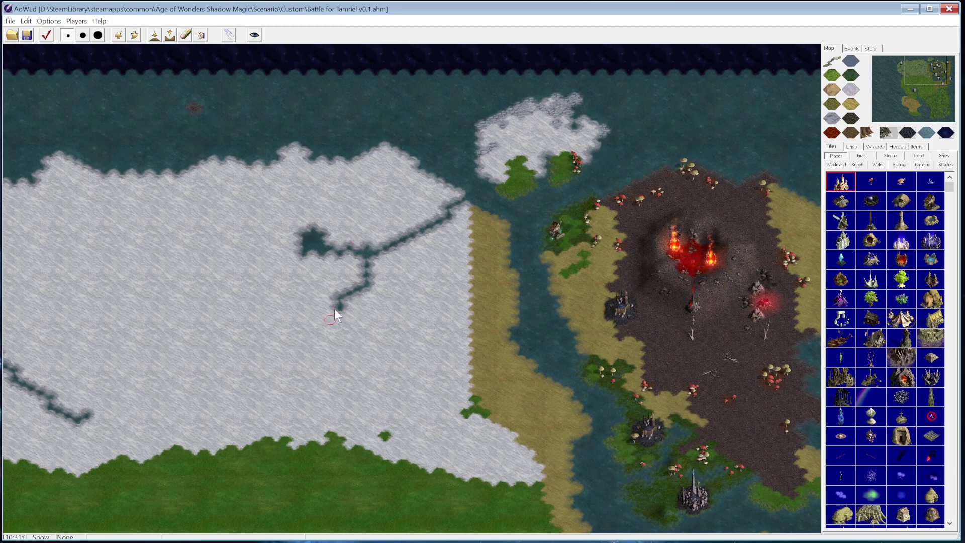
pyautogui.click(367, 291)
pyautogui.click(355, 312)
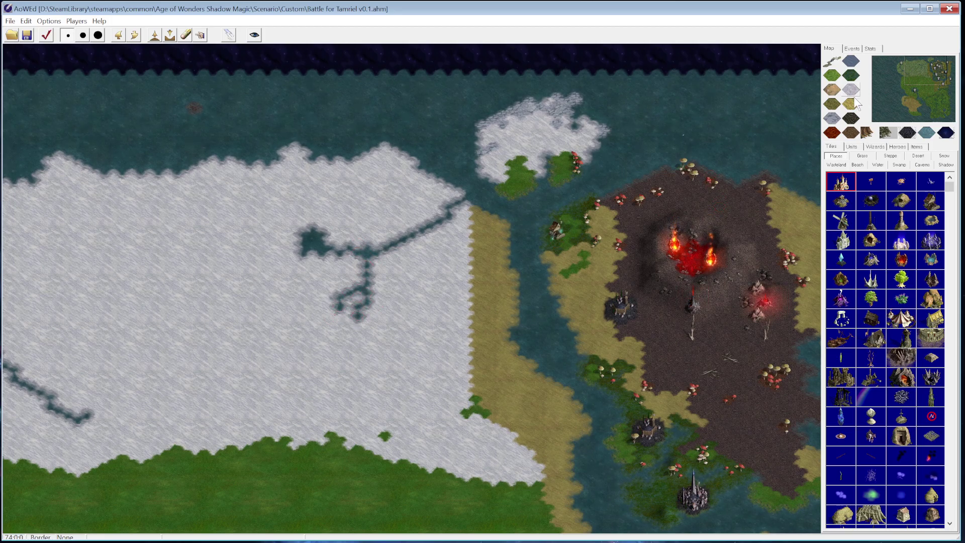
pyautogui.moveTo(342, 299); pyautogui.dragTo(337, 306)
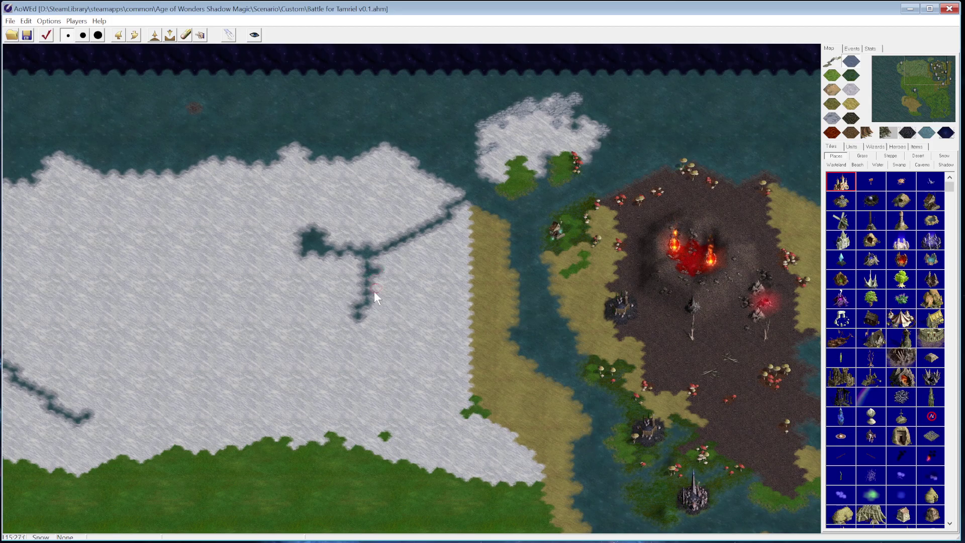
pyautogui.click(380, 269)
pyautogui.click(849, 89)
pyautogui.click(379, 270)
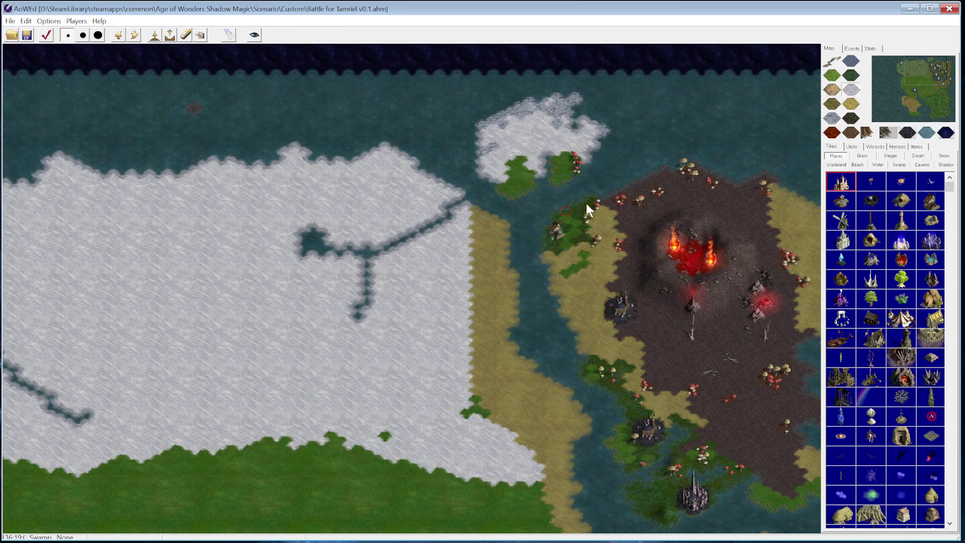
# Continue the branch south to a small lake, with a further arm southeast to a second lake near the snow's southeastern corner
pyautogui.click(831, 75)
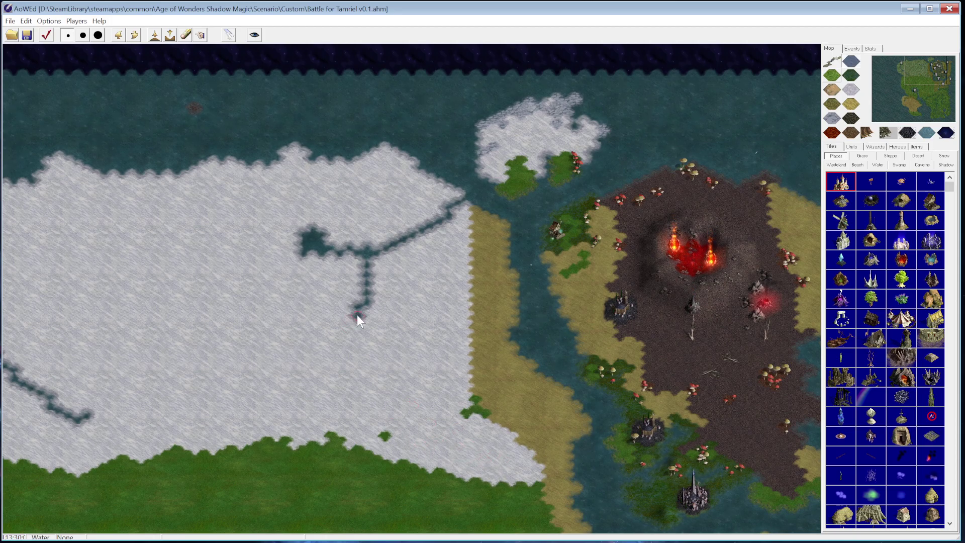
pyautogui.moveTo(356, 318); pyautogui.dragTo(373, 362)
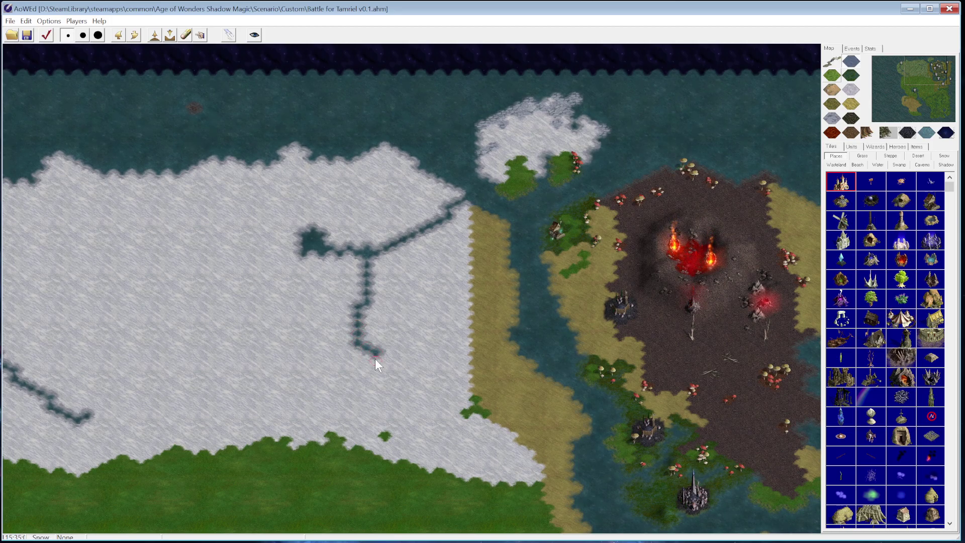
pyautogui.click(374, 374)
pyautogui.click(357, 391)
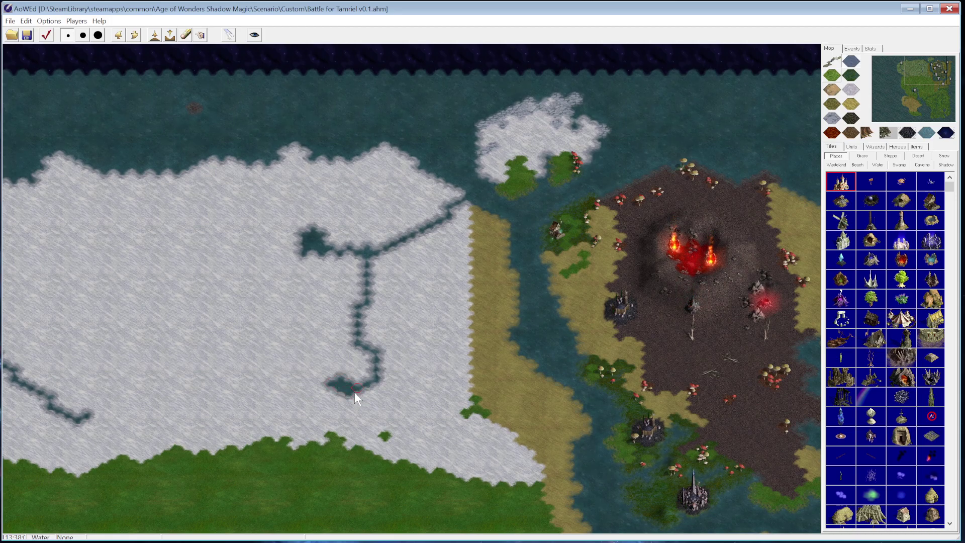
pyautogui.moveTo(368, 400)
pyautogui.mouseDown()
pyautogui.moveTo(433, 441)
pyautogui.moveTo(494, 456)
pyautogui.moveTo(467, 458)
pyautogui.moveTo(498, 451)
pyautogui.moveTo(461, 444)
pyautogui.mouseUp()
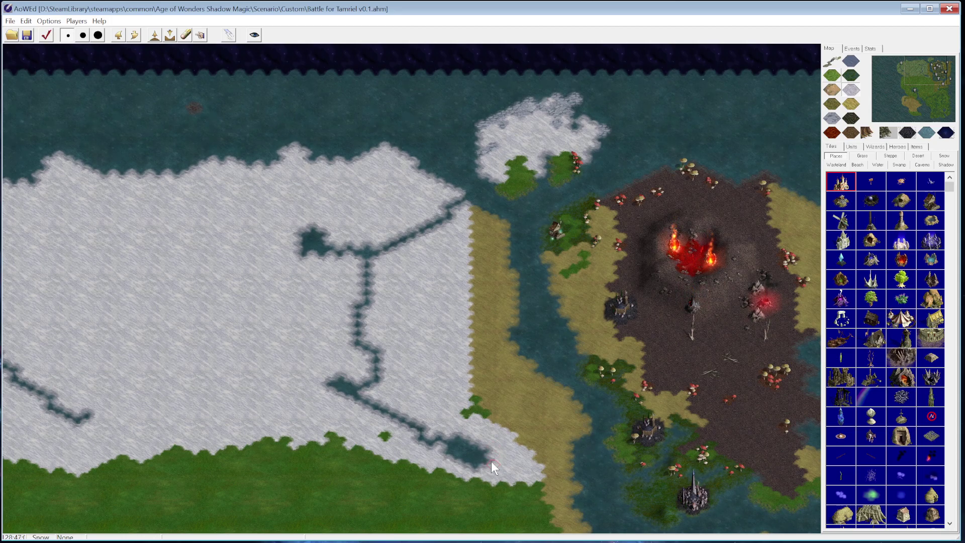
# Cover the eastern part of the southeastern lake with snow and place a city there
pyautogui.click(475, 464)
pyautogui.click(484, 451)
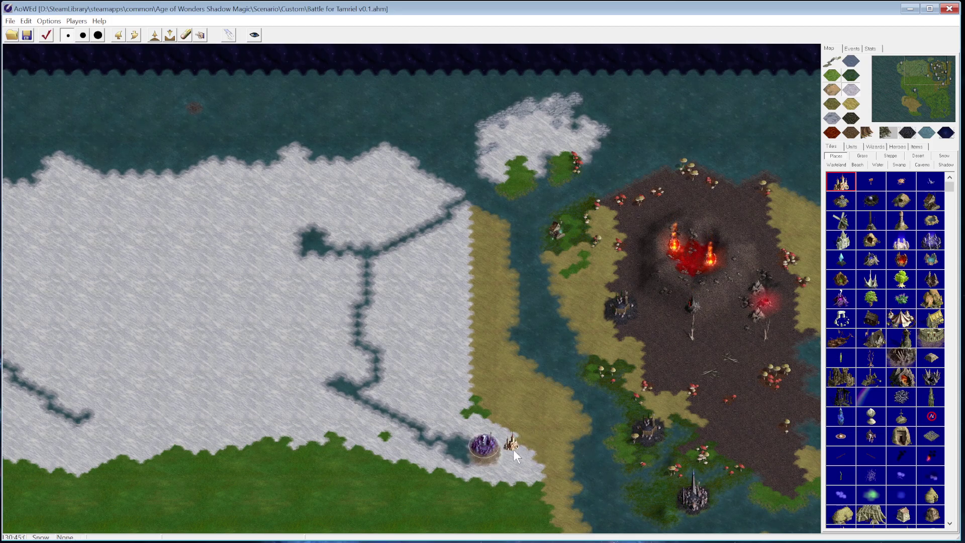
pyautogui.rightClick(484, 447)
# Set the southeastern city's race to Frostlings, keeping Independents as its player
pyautogui.click(508, 456)
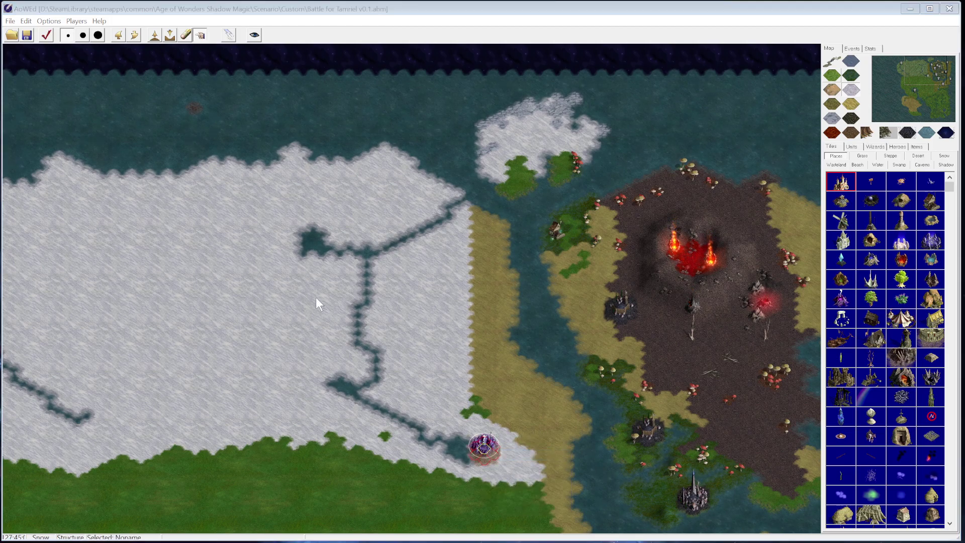
pyautogui.click(659, 207)
pyautogui.click(658, 214)
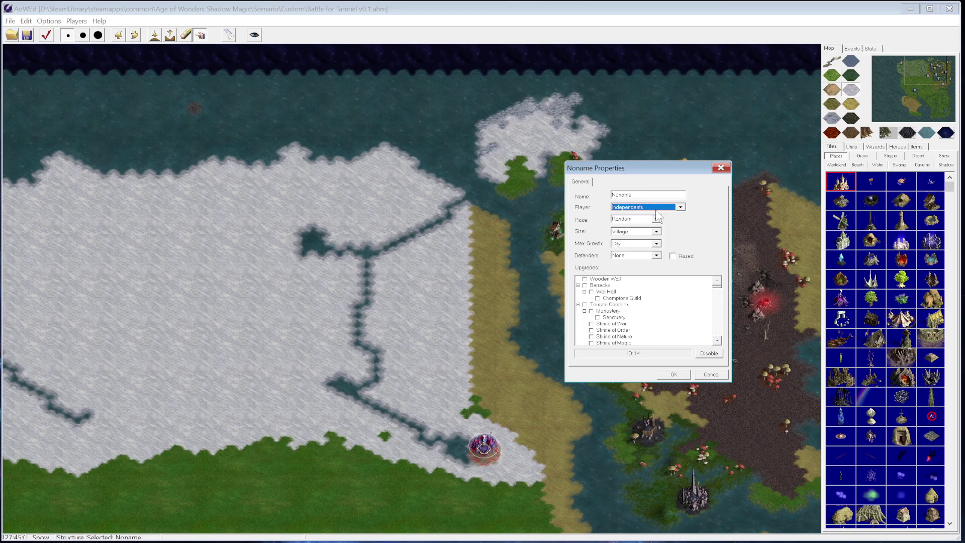
pyautogui.click(655, 220)
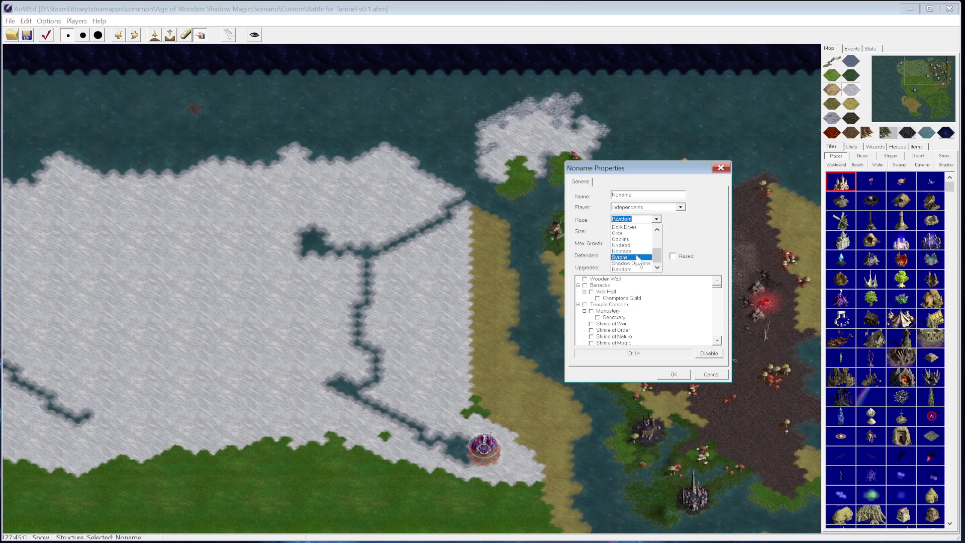
pyautogui.scroll(2, 655, 253)
pyautogui.moveTo(655, 244); pyautogui.dragTo(655, 239)
pyautogui.click(639, 241)
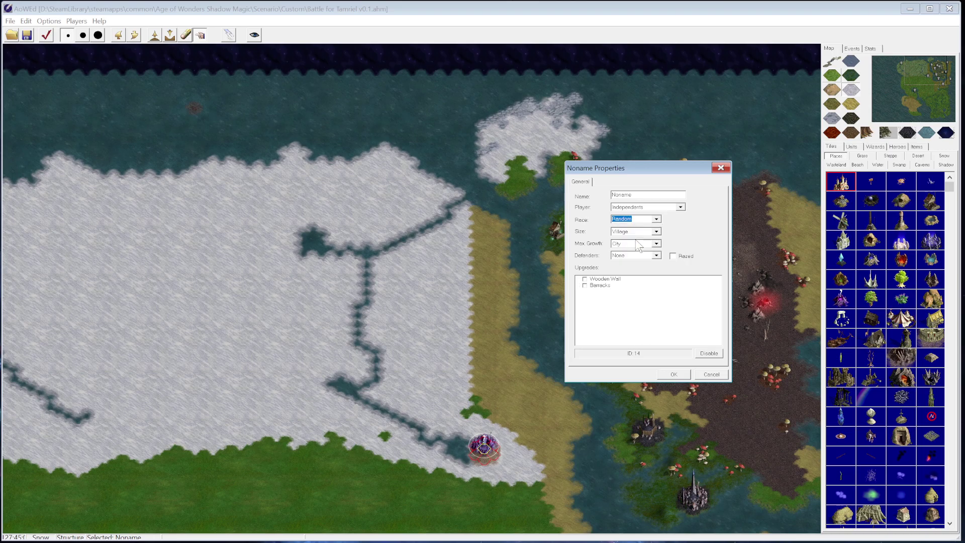
# Name the southeastern city Riften, give it a Wooden Wall and set its size to Outpost
pyautogui.doubleClick(649, 196)
pyautogui.write('Riften')
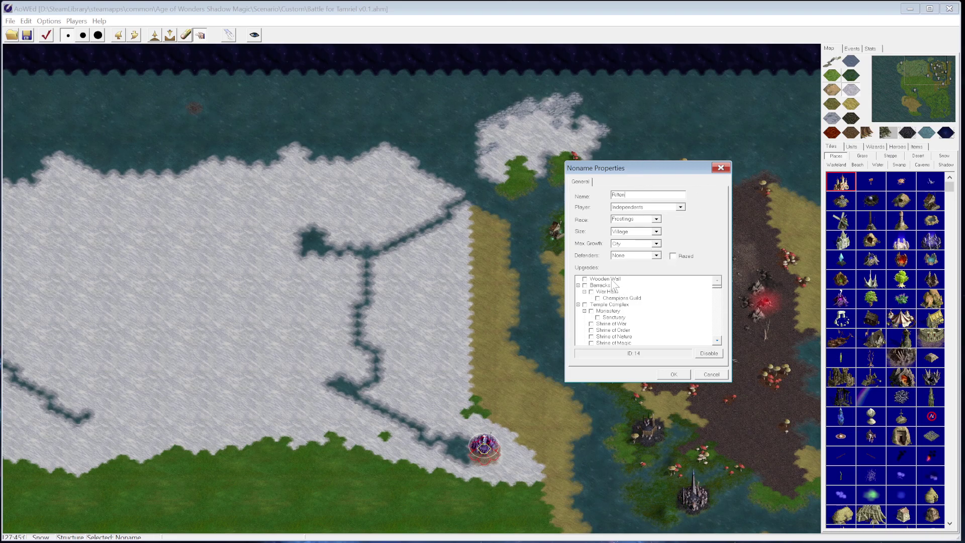
pyautogui.click(584, 279)
pyautogui.click(656, 232)
pyautogui.click(632, 238)
pyautogui.click(671, 376)
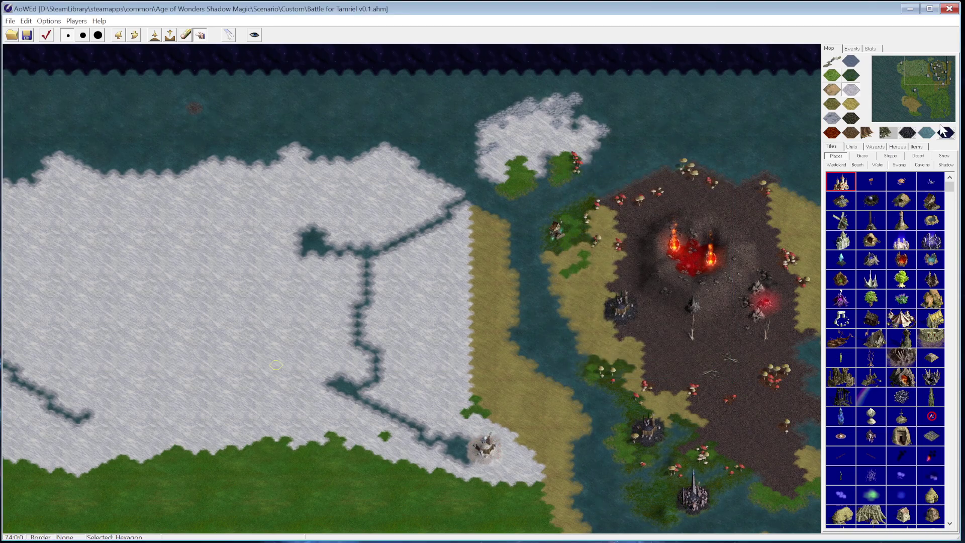
# Paint a river southwest from the southern branch, ending in a westward-widened lake, and restore snow along the lake's southeastern edge
pyautogui.moveTo(921, 67); pyautogui.dragTo(911, 61)
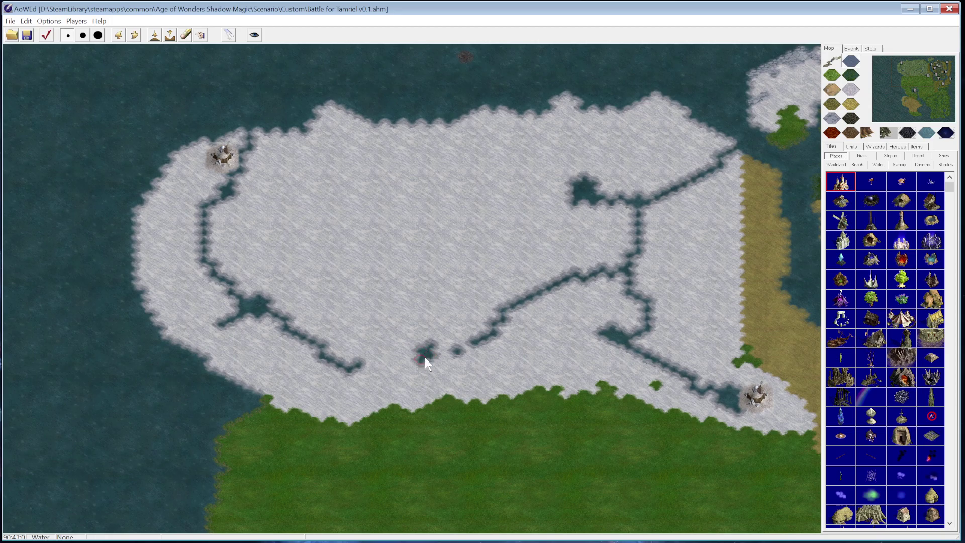
pyautogui.click(83, 34)
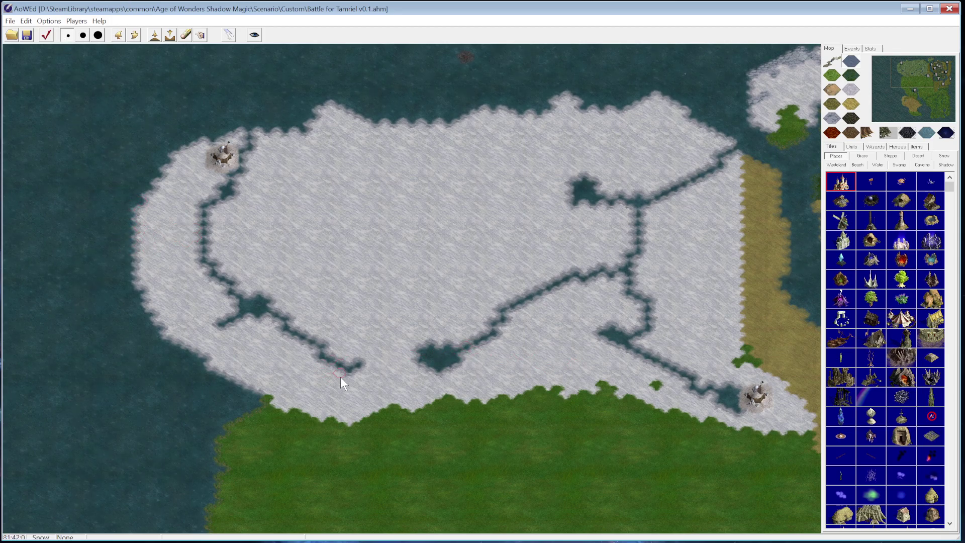
pyautogui.click(400, 357)
pyautogui.click(850, 90)
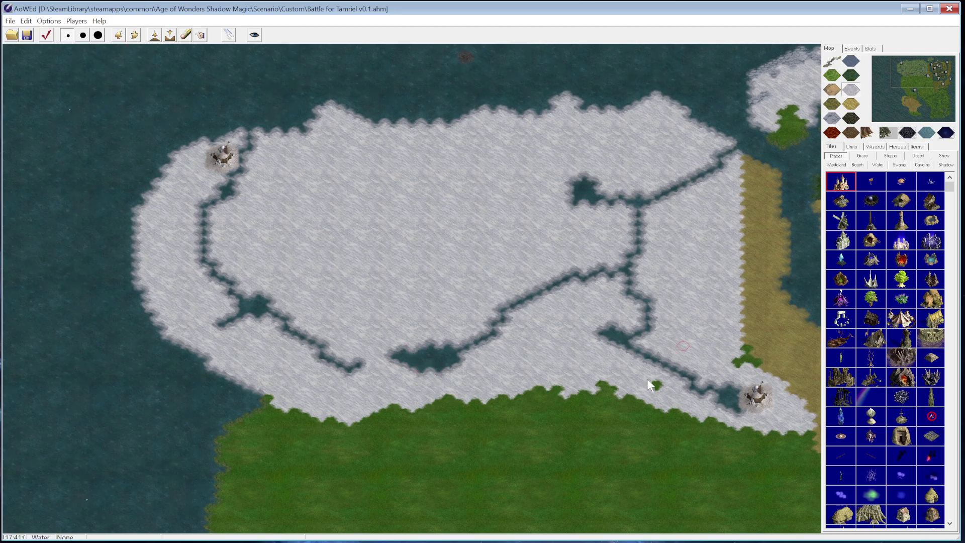
pyautogui.click(459, 361)
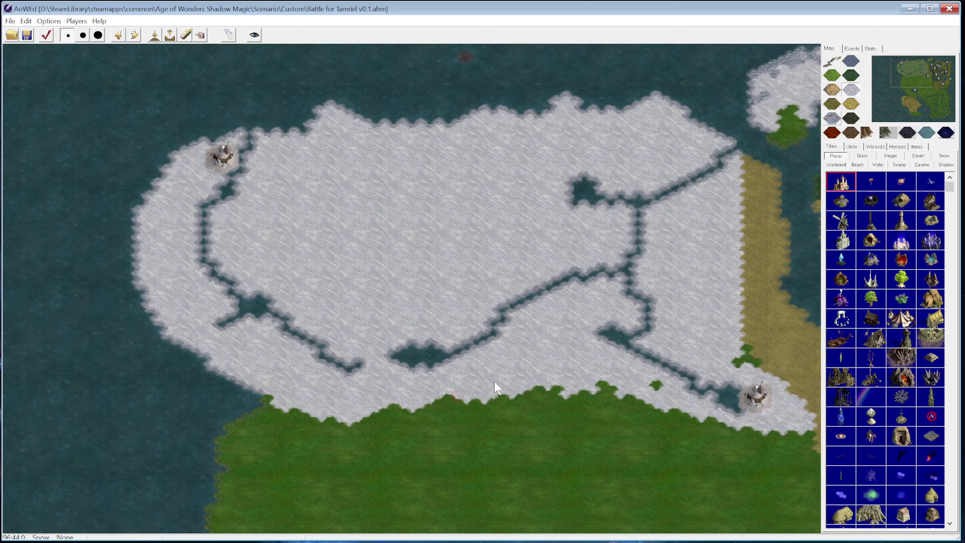
# Raise the snow south of the southwest-running river into a steep mountain slope beside the small central lake
pyautogui.click(914, 76)
pyautogui.moveTo(912, 76); pyautogui.dragTo(910, 62)
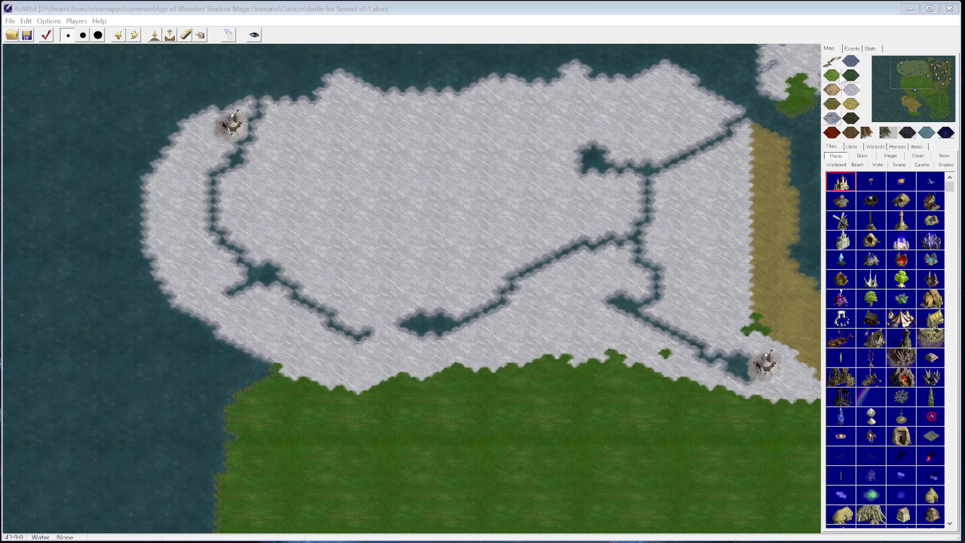
pyautogui.click(155, 35)
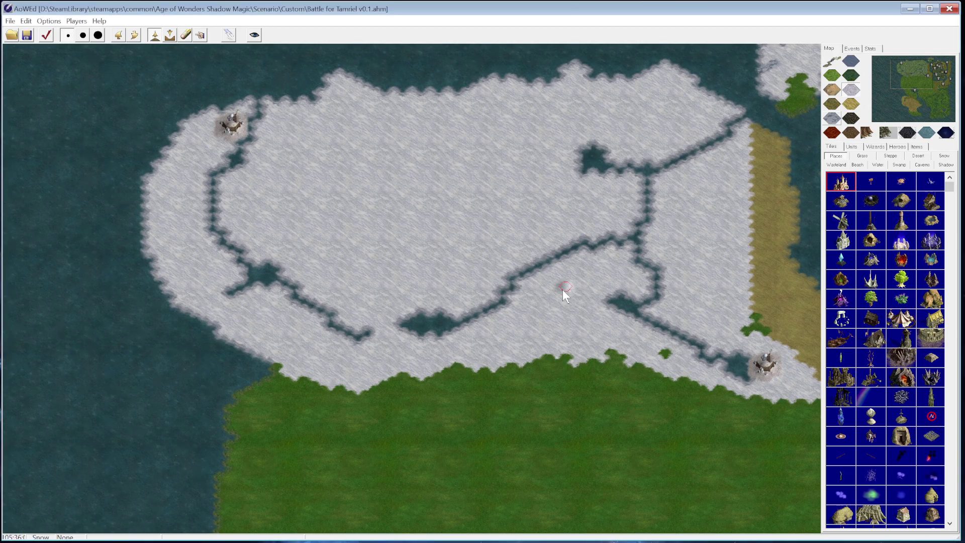
pyautogui.moveTo(566, 287)
pyautogui.mouseDown()
pyautogui.moveTo(546, 289)
pyautogui.moveTo(578, 280)
pyautogui.moveTo(581, 296)
pyautogui.moveTo(560, 286)
pyautogui.moveTo(584, 284)
pyautogui.mouseUp()
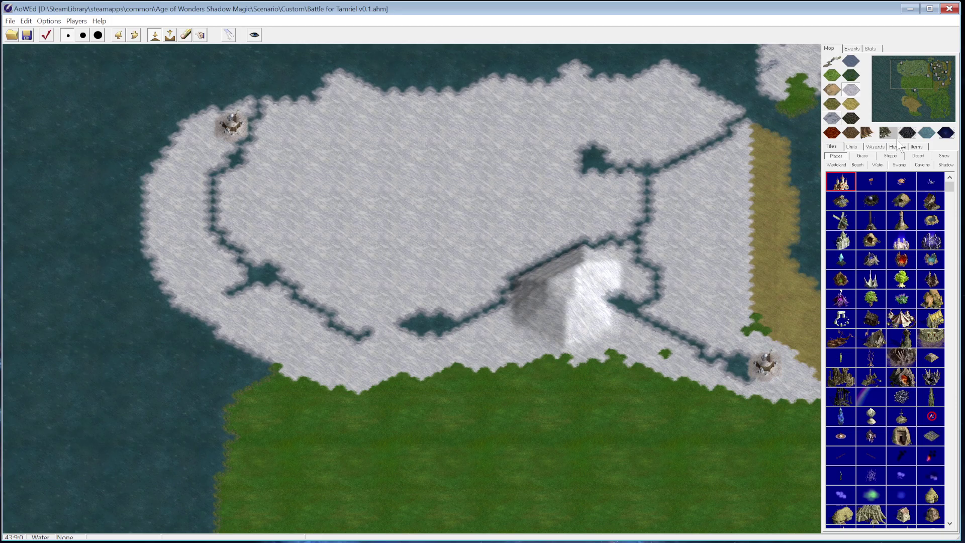
# Place a large snowy mountain on the raised peak and a small one on its western slope
pyautogui.click(943, 156)
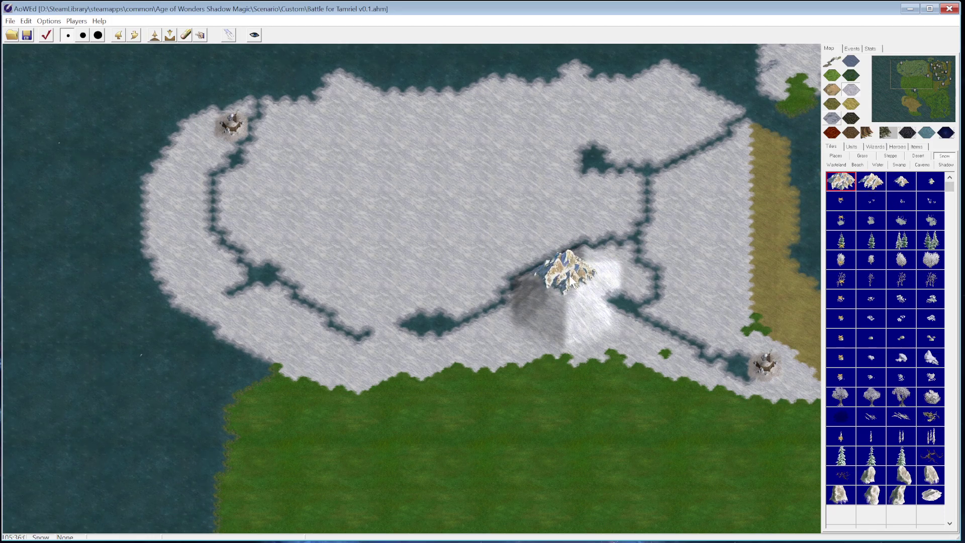
pyautogui.click(571, 277)
pyautogui.rightClick(716, 301)
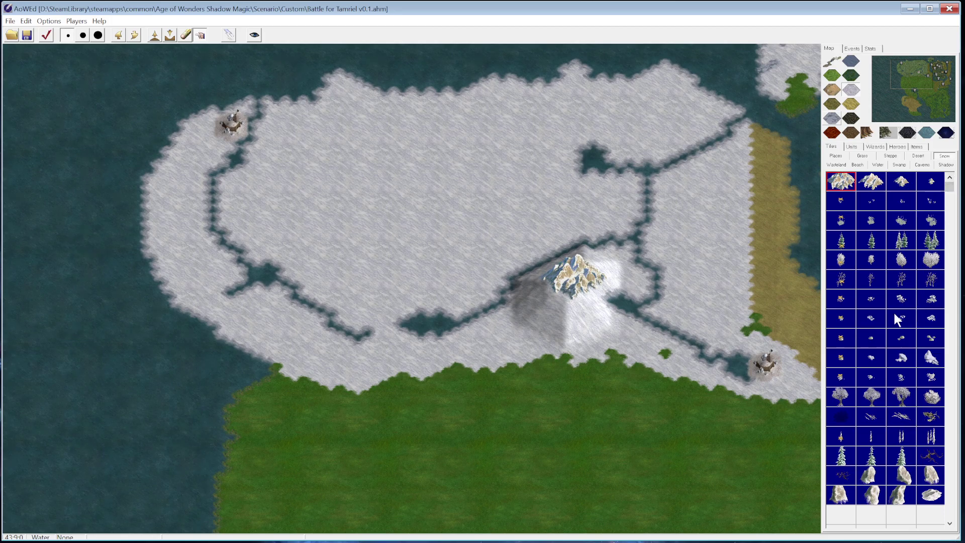
pyautogui.click(929, 185)
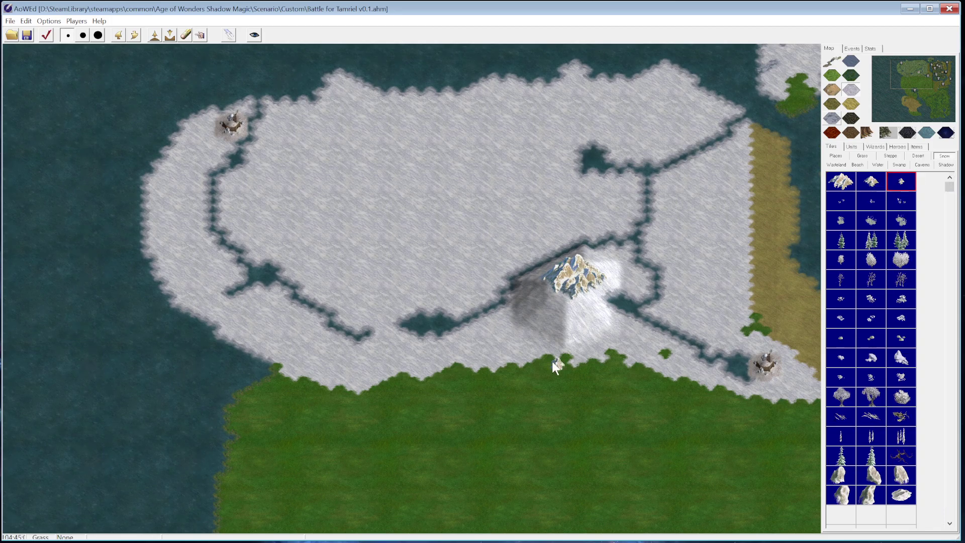
pyautogui.click(541, 309)
pyautogui.click(907, 178)
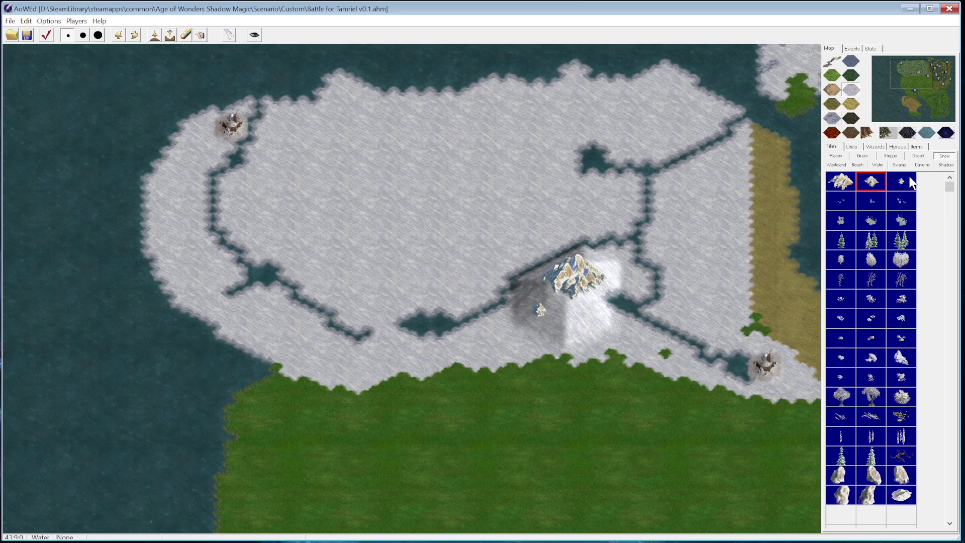
pyautogui.click(583, 284)
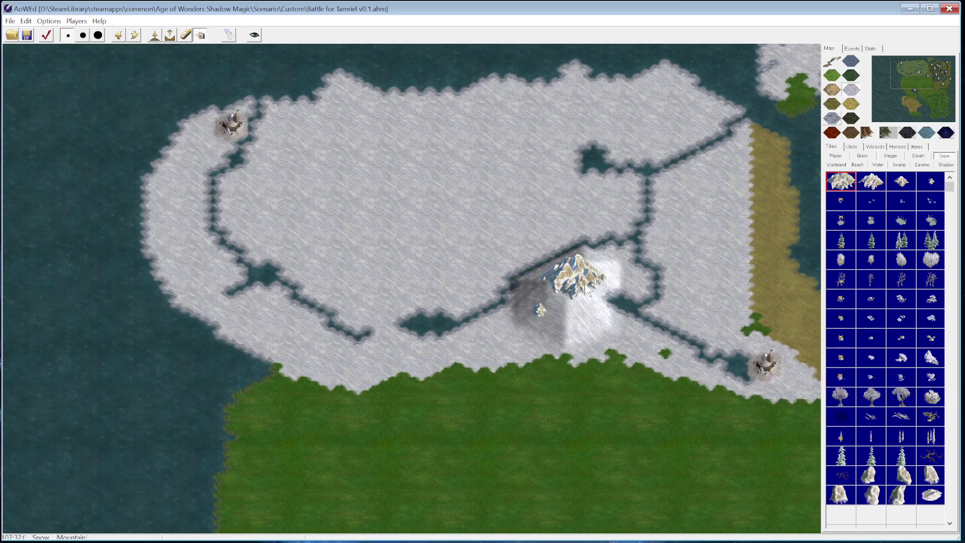
pyautogui.press('Delete')
pyautogui.click(846, 183)
# Save the scenario map
pyautogui.moveTo(918, 74); pyautogui.dragTo(912, 63)
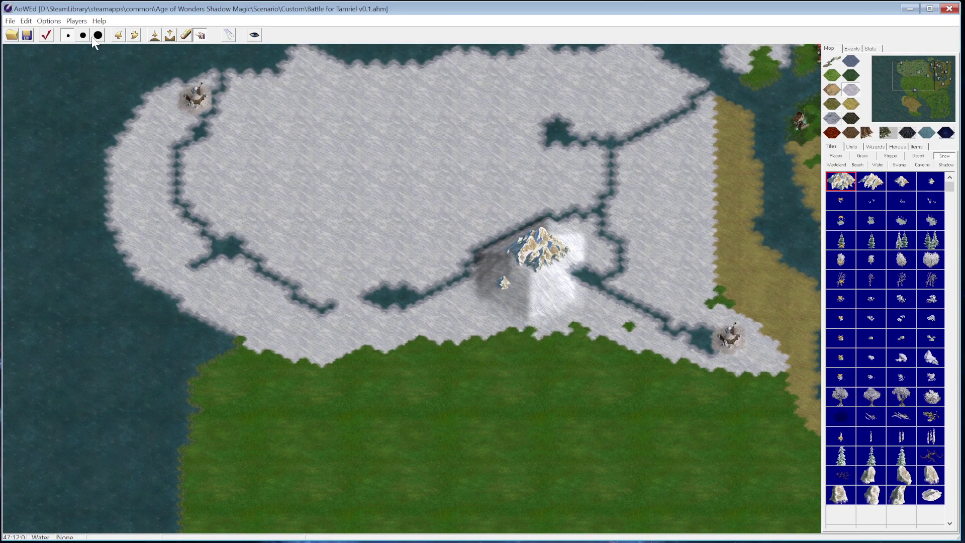
pyautogui.click(26, 35)
pyautogui.moveTo(920, 80); pyautogui.dragTo(910, 59)
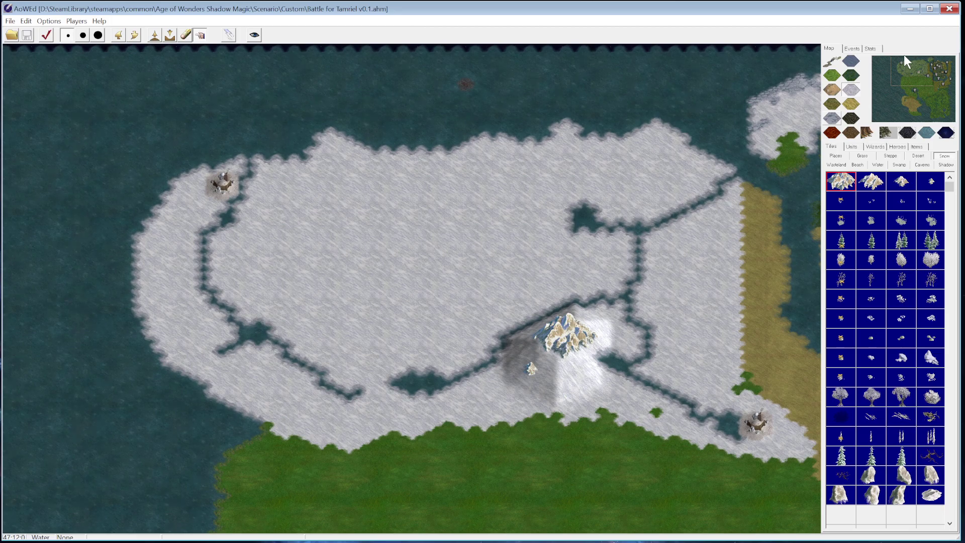
pyautogui.moveTo(914, 70); pyautogui.dragTo(905, 61)
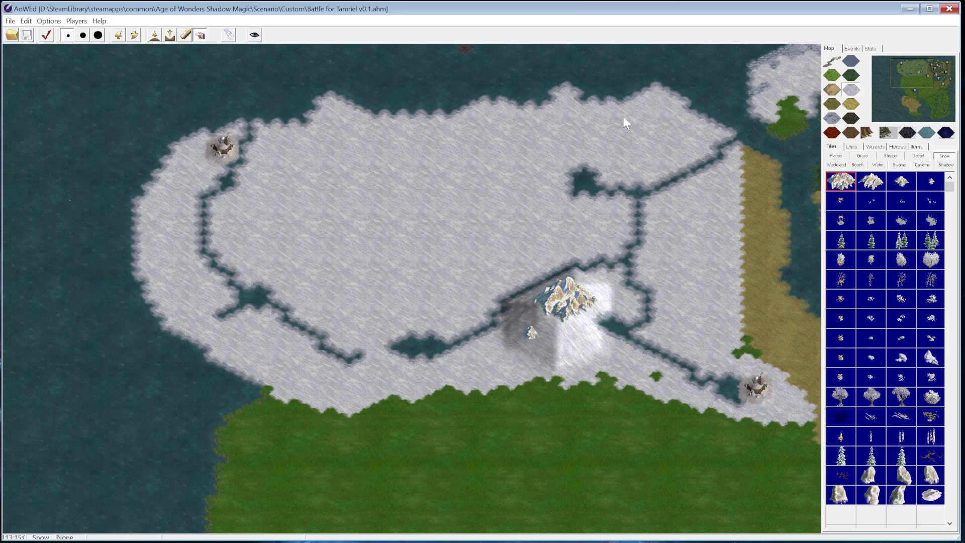
# Place a city on the snow near Skyrim's southwestern coast, just west of the river's small lake
pyautogui.moveTo(922, 58)
pyautogui.mouseDown()
pyautogui.moveTo(912, 68)
pyautogui.moveTo(915, 59)
pyautogui.moveTo(906, 60)
pyautogui.mouseUp()
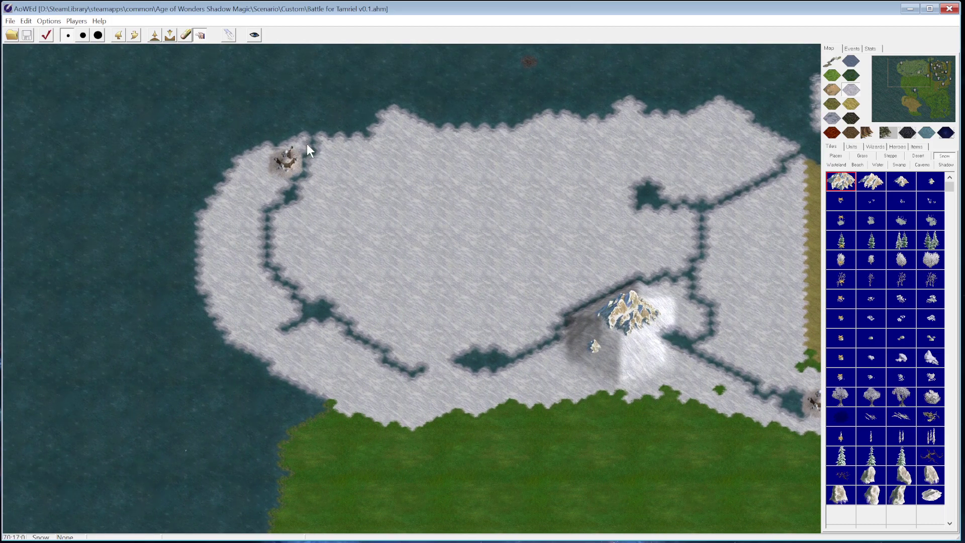
pyautogui.moveTo(911, 71); pyautogui.dragTo(912, 79)
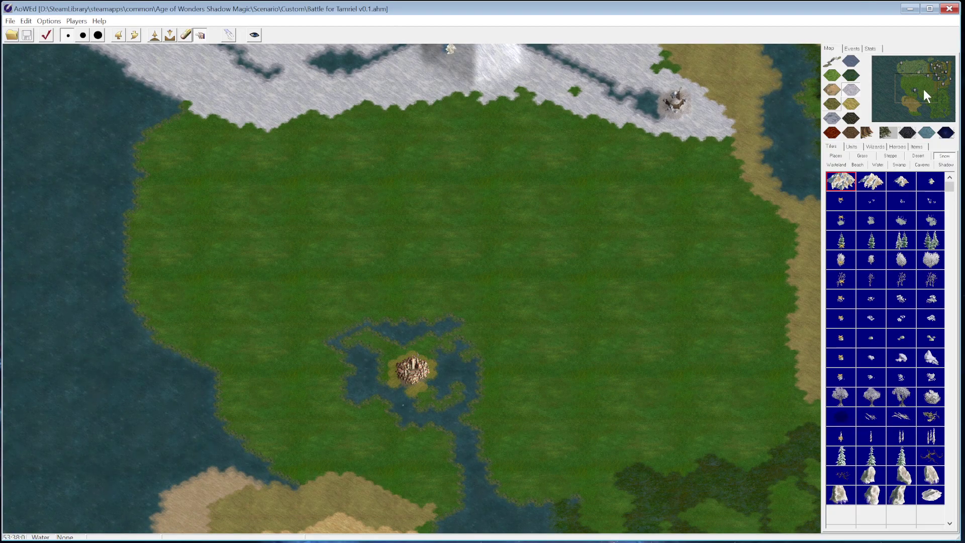
pyautogui.moveTo(927, 87); pyautogui.dragTo(911, 67)
pyautogui.moveTo(905, 61); pyautogui.dragTo(888, 63)
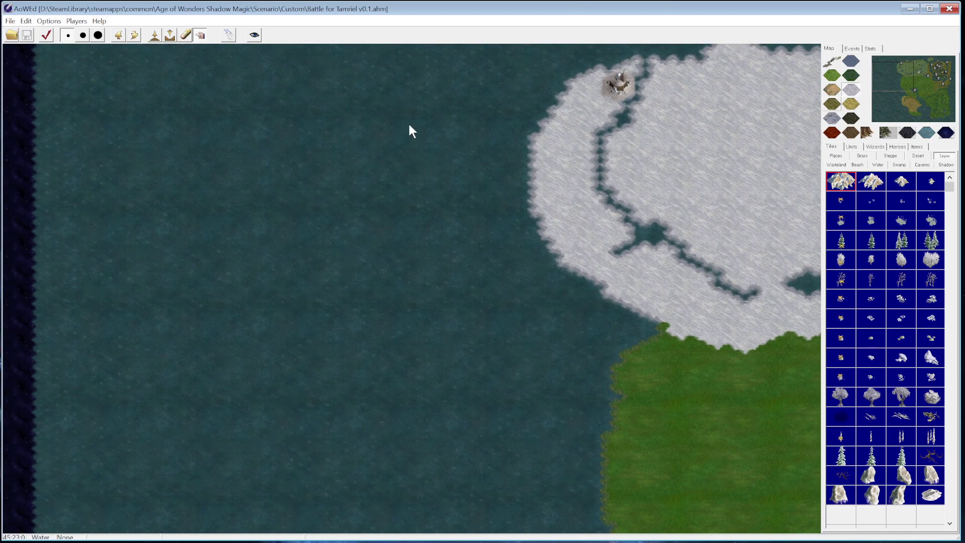
pyautogui.moveTo(920, 68); pyautogui.dragTo(894, 59)
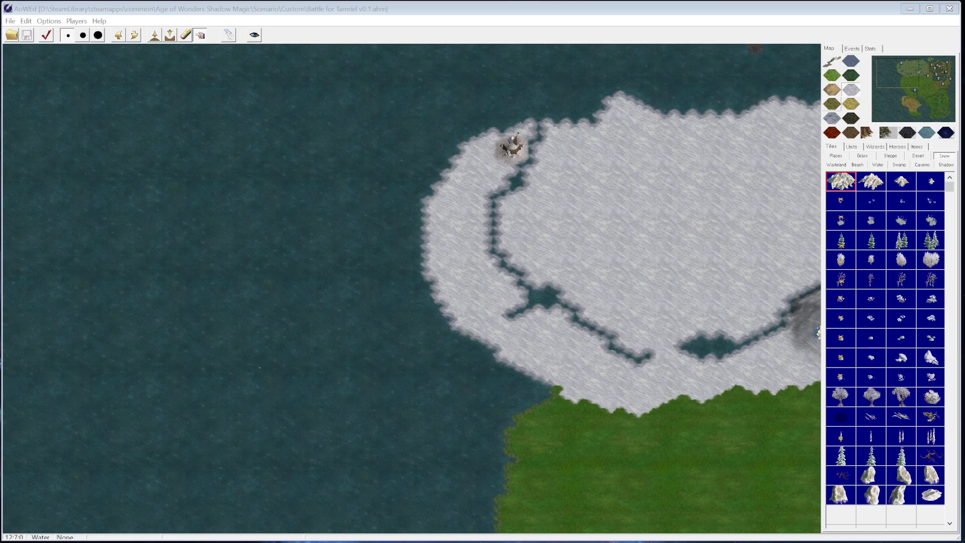
pyautogui.click(836, 156)
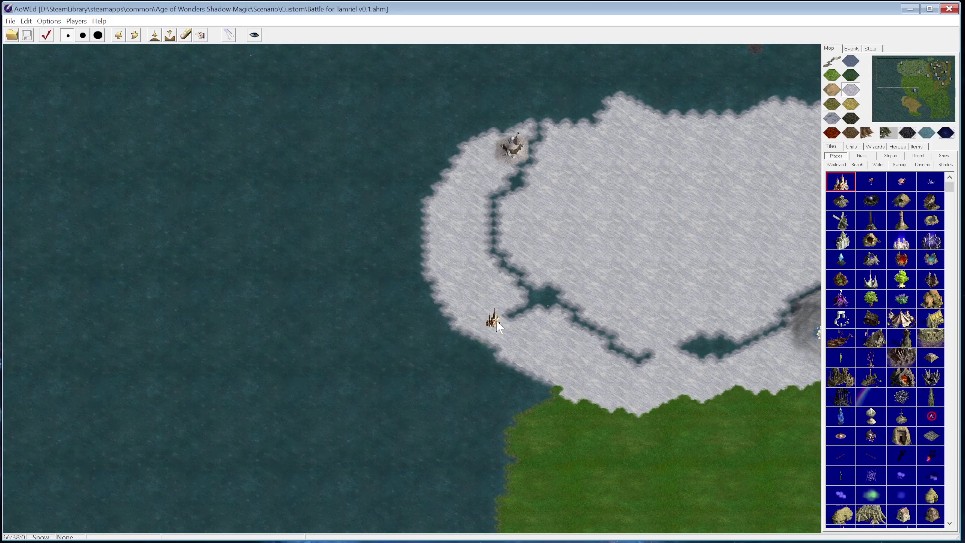
pyautogui.click(496, 321)
# Name the new western city Markarth, with race Frostlings, size Outpost and a Wooden Wall
pyautogui.rightClick(496, 320)
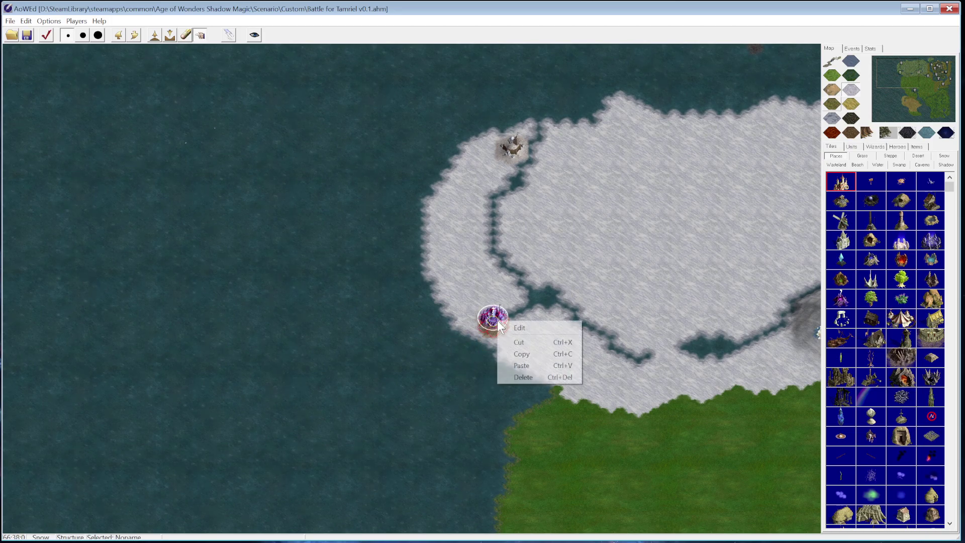
pyautogui.click(523, 328)
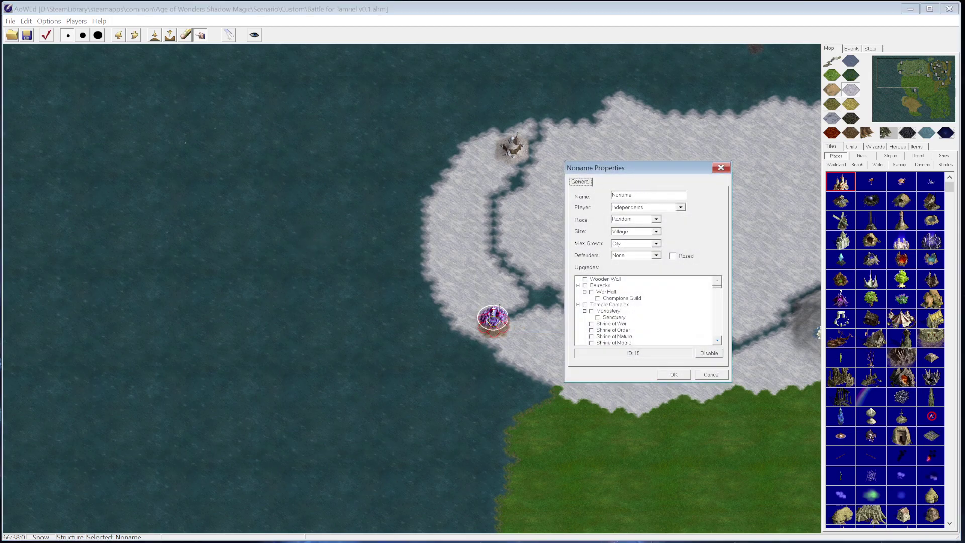
pyautogui.write('MA')
pyautogui.write('\\')
pyautogui.press('BackSpace')
pyautogui.press('BackSpace')
pyautogui.write('a')
pyautogui.click(655, 219)
pyautogui.scroll(3, 648, 239)
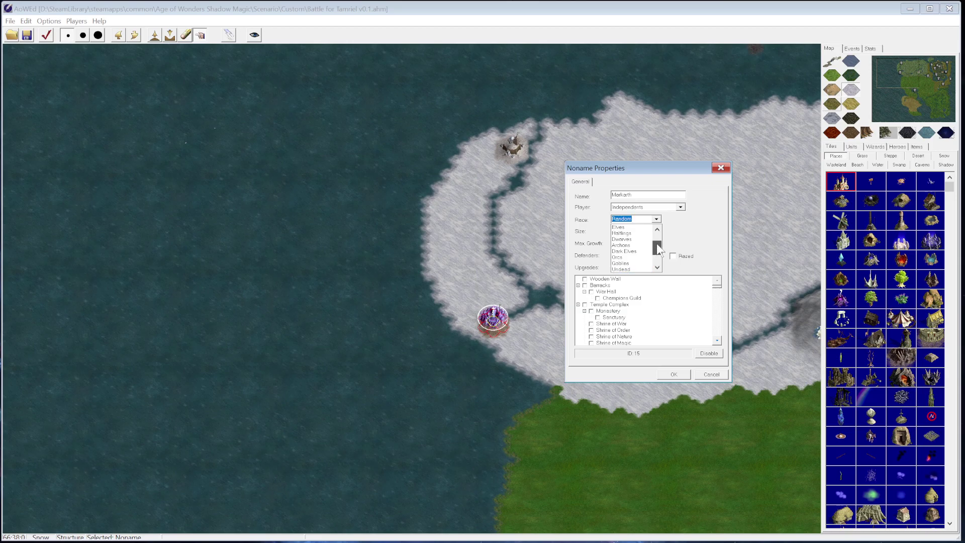
pyautogui.click(631, 245)
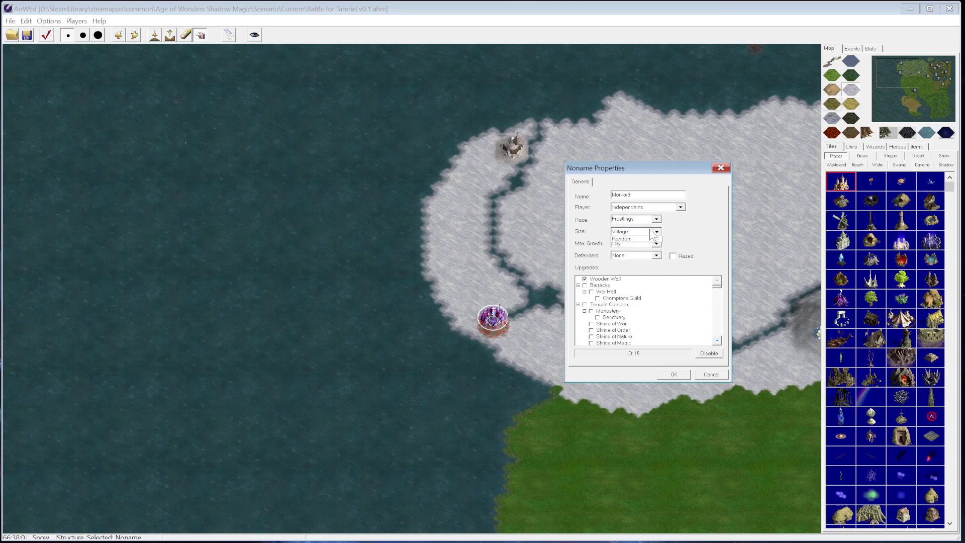
pyautogui.click(644, 245)
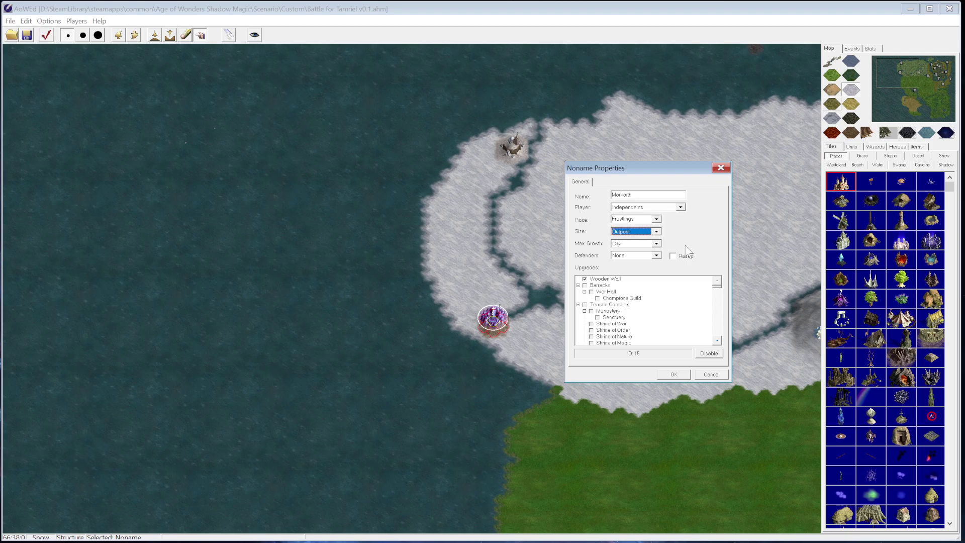
pyautogui.click(679, 372)
# Widen the mouth of Skyrim's northeastern river with water tiles
pyautogui.click(903, 75)
pyautogui.moveTo(903, 74); pyautogui.dragTo(911, 61)
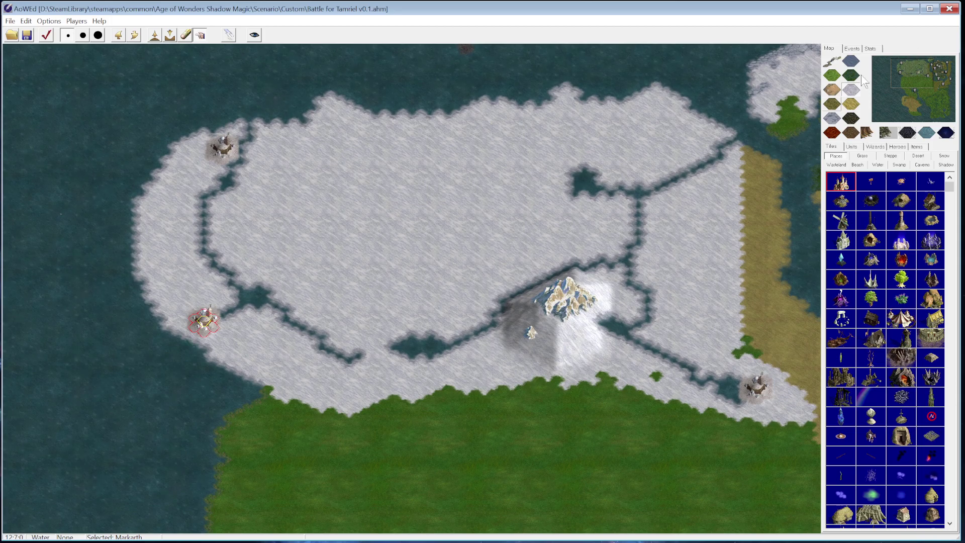
pyautogui.click(922, 67)
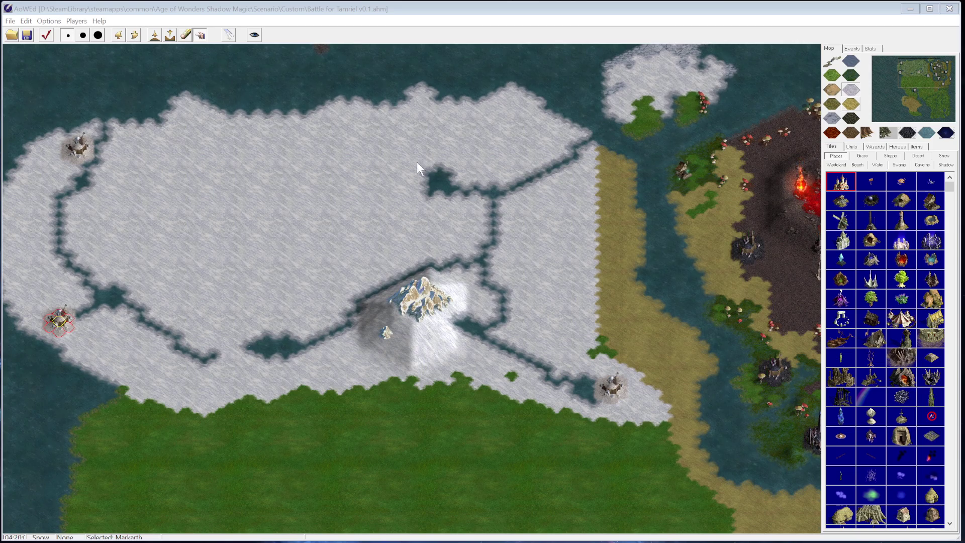
pyautogui.click(849, 61)
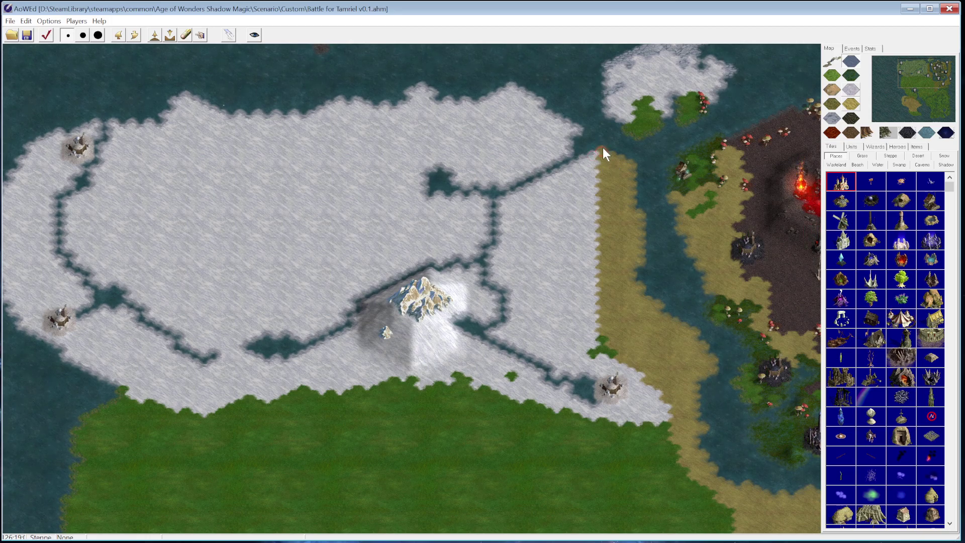
pyautogui.click(569, 140)
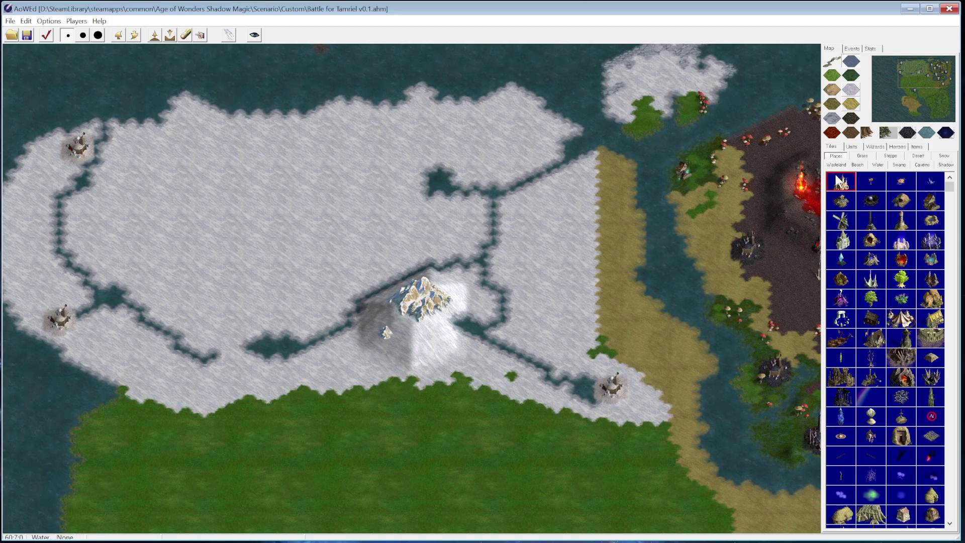
# Place a city on the north bank near the northeastern river mouth, naming it Windhelm with race Frostlings
pyautogui.click(541, 159)
pyautogui.click(533, 161)
pyautogui.rightClick(531, 155)
pyautogui.click(569, 164)
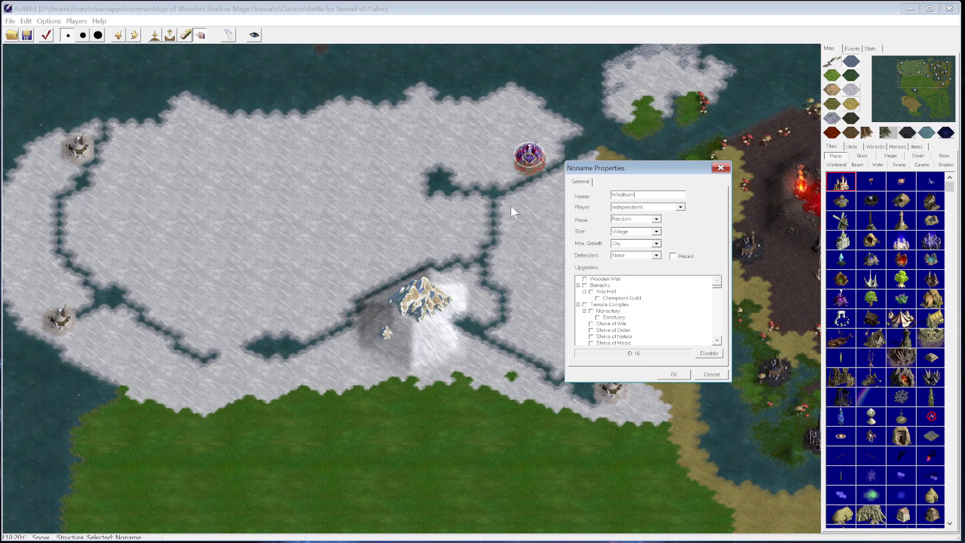
pyautogui.click(666, 206)
pyautogui.click(667, 207)
pyautogui.click(657, 218)
pyautogui.click(656, 219)
pyautogui.moveTo(657, 259); pyautogui.dragTo(659, 244)
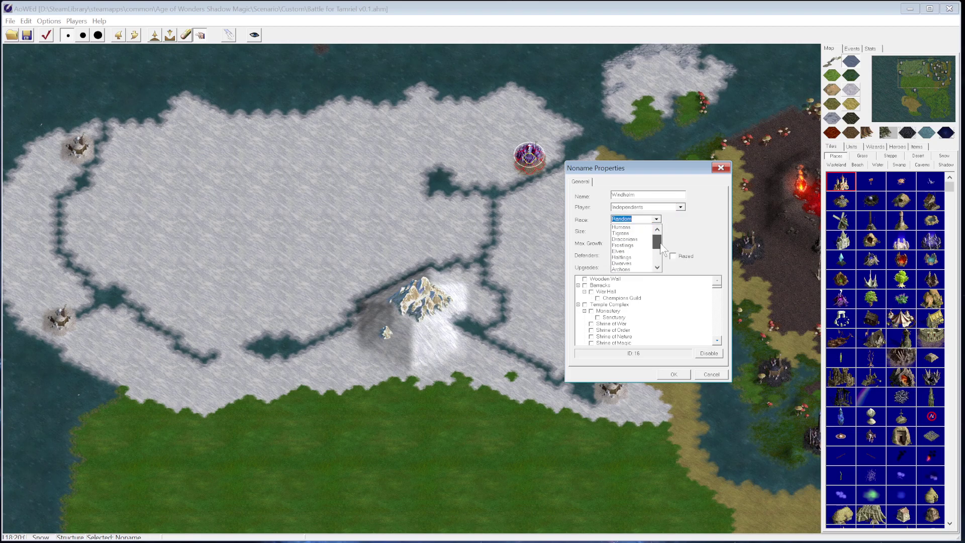
pyautogui.click(638, 244)
# Set Windhelm's size to City and enable the Wooden Wall, Builder's Hall and Wizards Tower upgrades
pyautogui.click(656, 231)
pyautogui.click(656, 231)
pyautogui.click(656, 232)
pyautogui.click(645, 257)
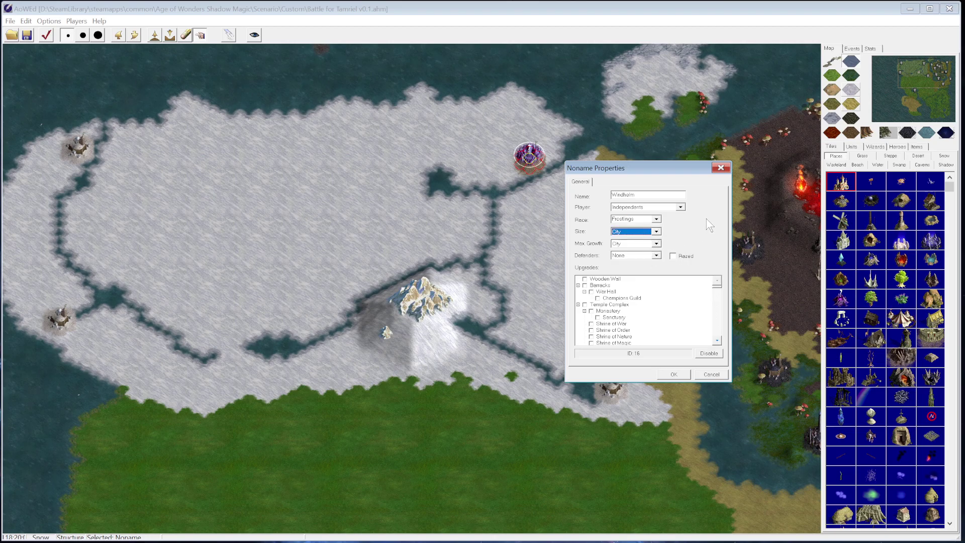
pyautogui.click(584, 279)
pyautogui.scroll(-3, 717, 342)
pyautogui.click(585, 298)
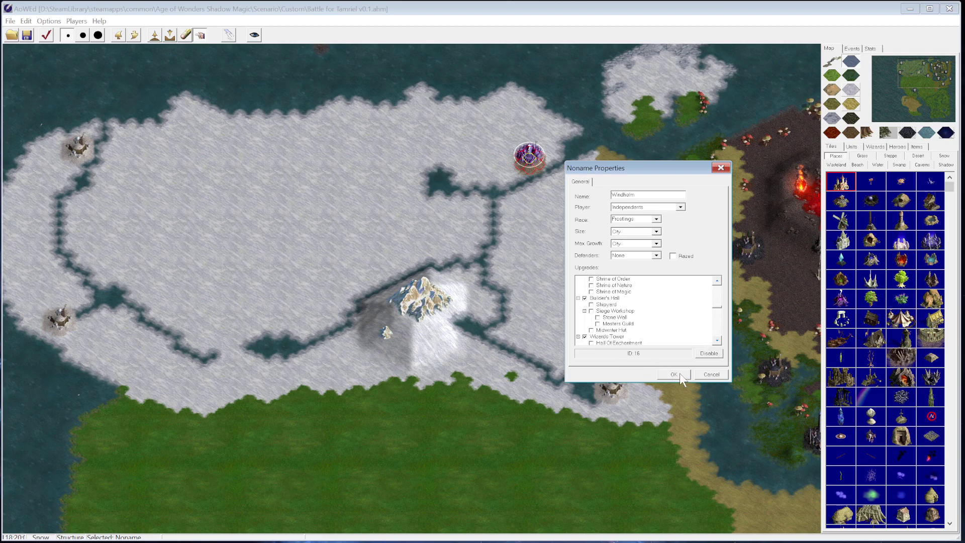
pyautogui.click(674, 374)
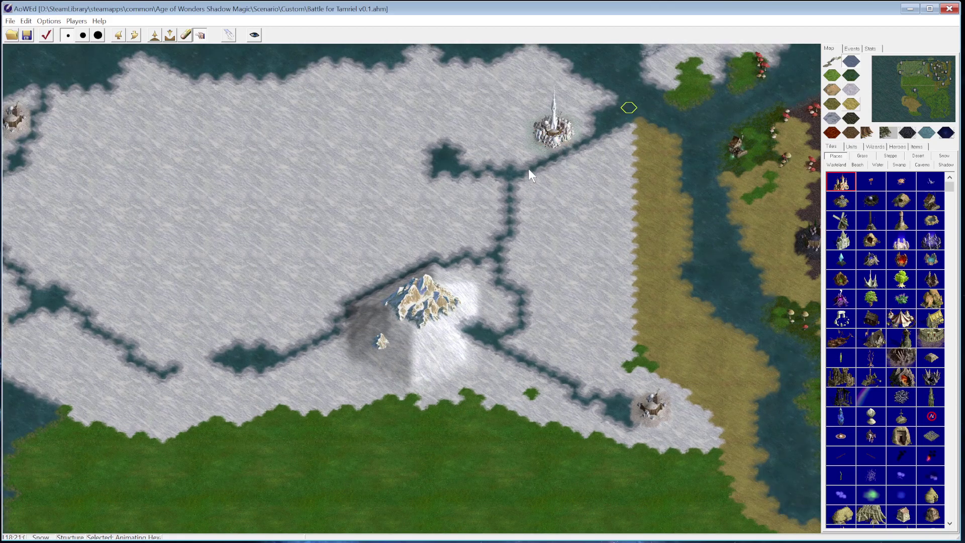
# Save the scenario map
pyautogui.scroll(2, 525, 168)
pyautogui.moveTo(917, 72); pyautogui.dragTo(918, 63)
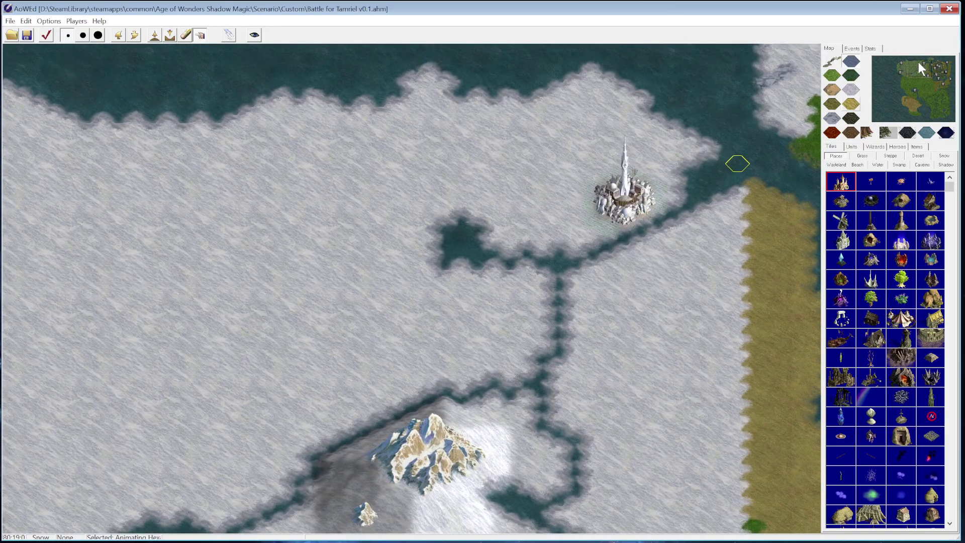
pyautogui.moveTo(918, 61)
pyautogui.mouseDown()
pyautogui.moveTo(902, 63)
pyautogui.moveTo(914, 65)
pyautogui.moveTo(912, 49)
pyautogui.moveTo(916, 60)
pyautogui.mouseUp()
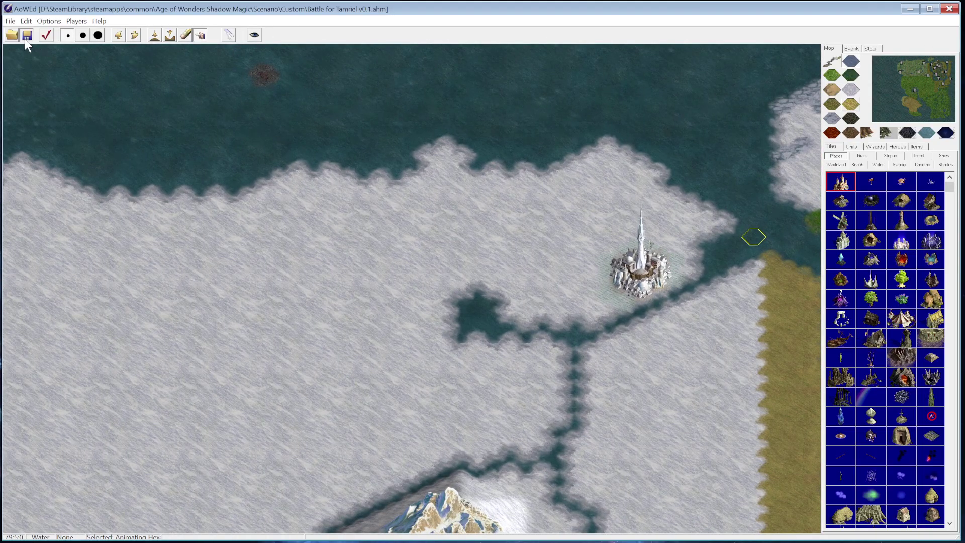
# Examine Skyrim's cities, rivers and coastline along with the volcanic region to the east
pyautogui.scroll(-2, 383, 211)
pyautogui.moveTo(911, 67); pyautogui.dragTo(911, 62)
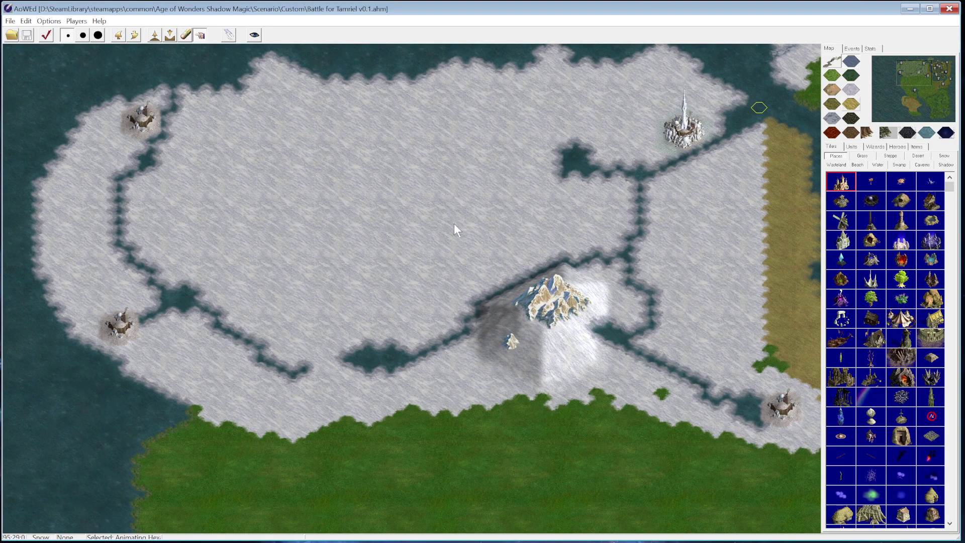
pyautogui.moveTo(912, 68); pyautogui.dragTo(943, 75)
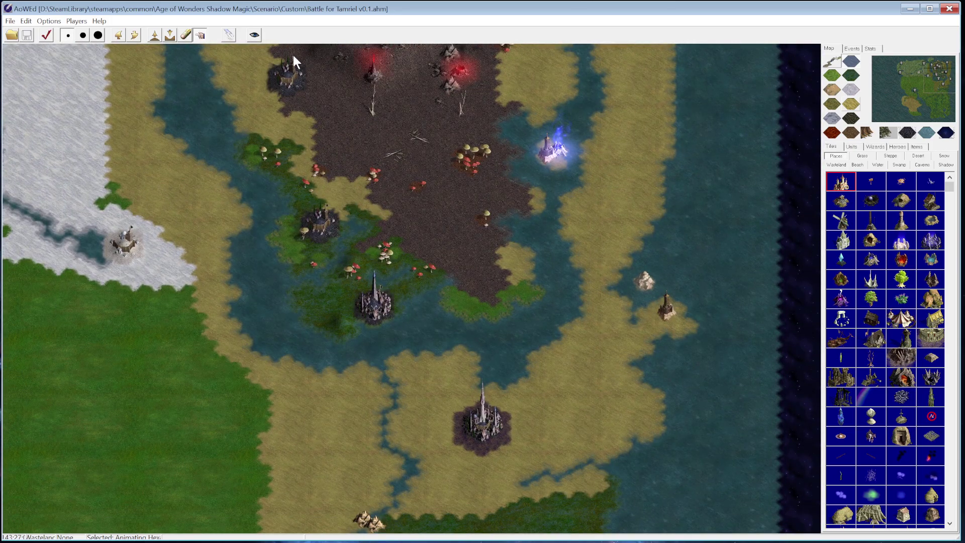
pyautogui.moveTo(909, 61); pyautogui.dragTo(913, 63)
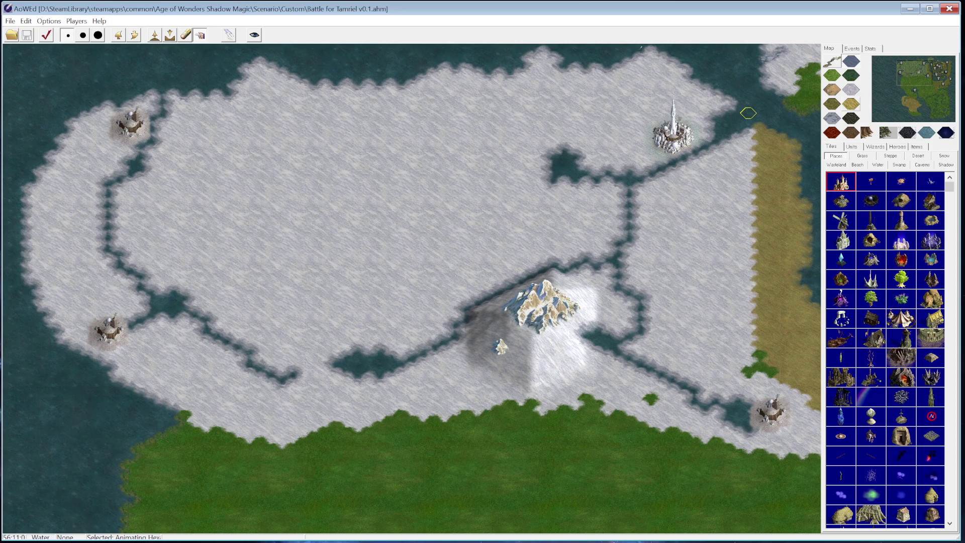
pyautogui.click(111, 330)
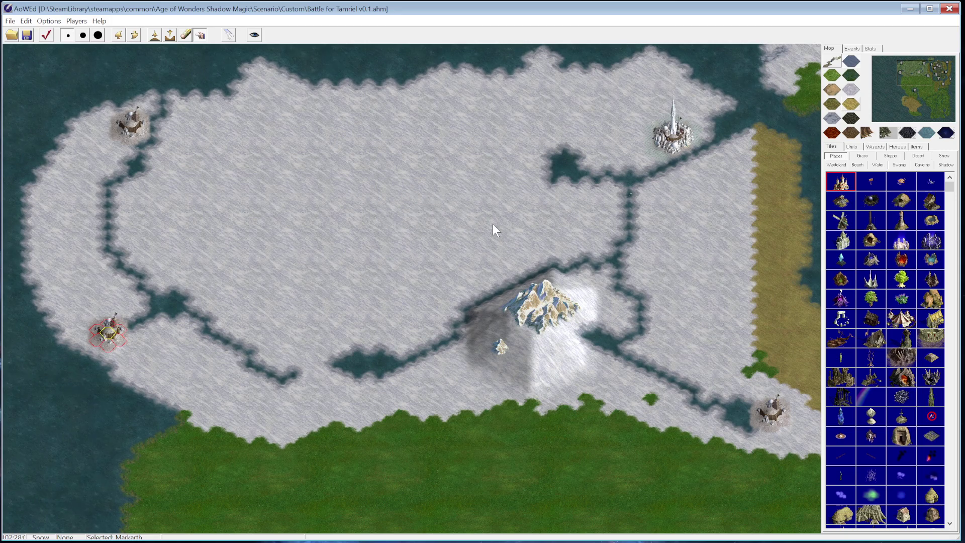
pyautogui.click(904, 71)
pyautogui.moveTo(899, 59)
pyautogui.mouseDown()
pyautogui.moveTo(914, 82)
pyautogui.moveTo(897, 61)
pyautogui.mouseUp()
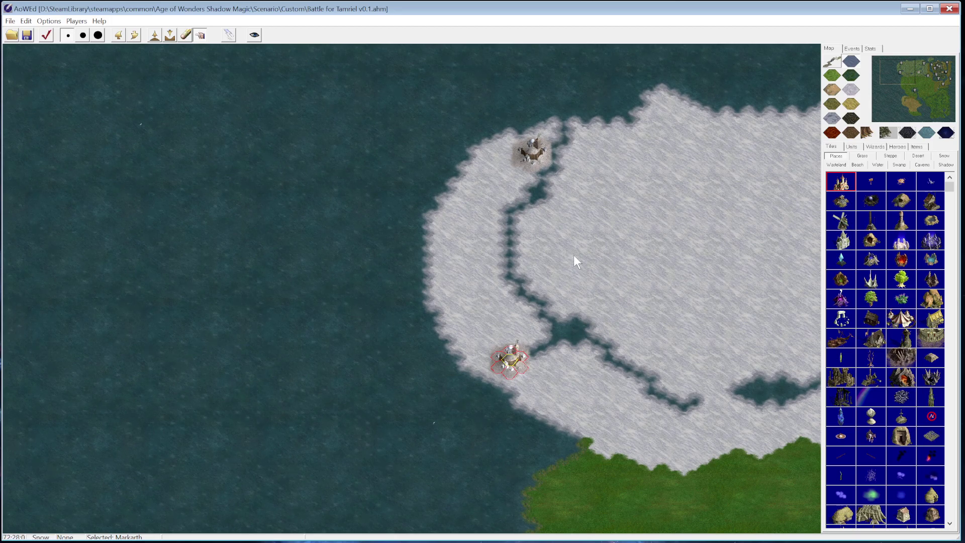
pyautogui.click(910, 62)
pyautogui.click(902, 61)
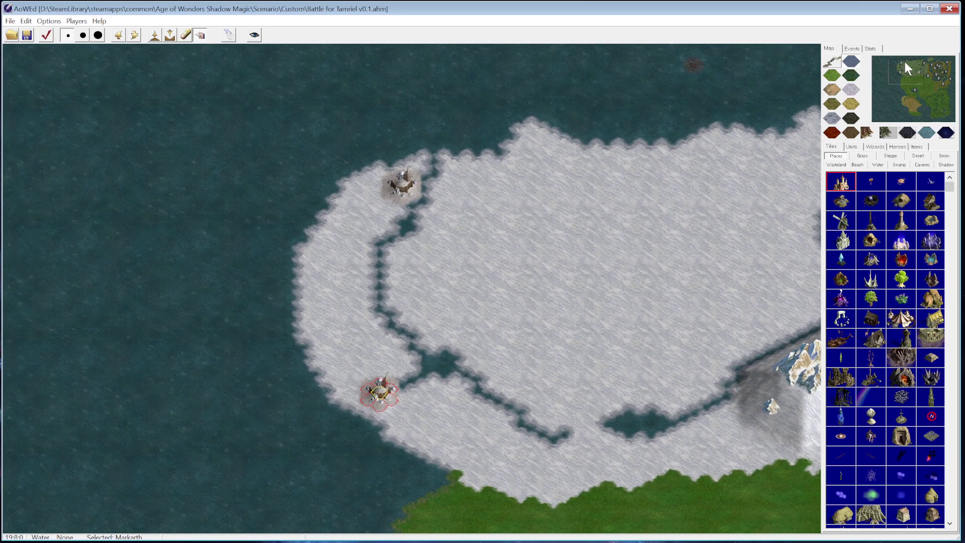
pyautogui.click(909, 57)
pyautogui.click(834, 75)
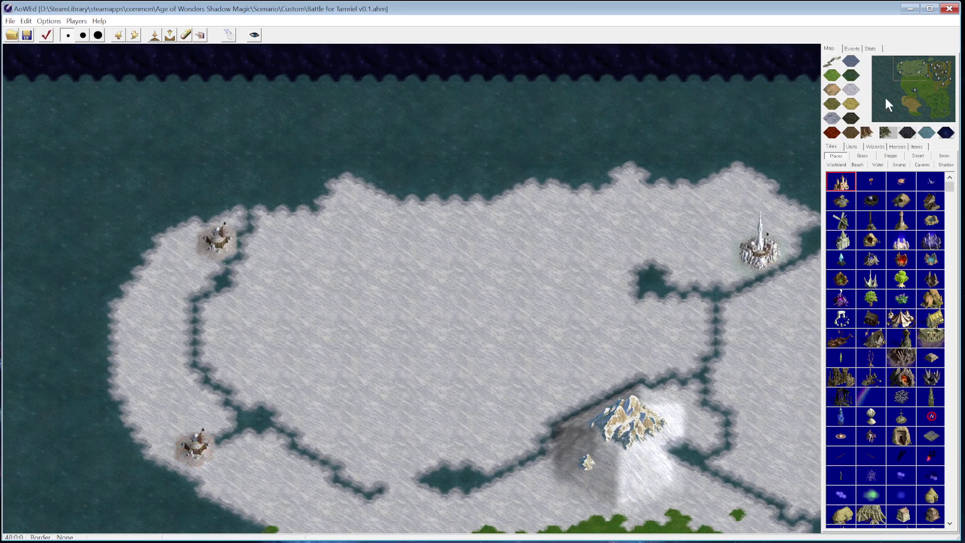
pyautogui.moveTo(920, 78)
pyautogui.mouseDown()
pyautogui.moveTo(933, 65)
pyautogui.moveTo(923, 62)
pyautogui.mouseUp()
pyautogui.moveTo(908, 65); pyautogui.dragTo(911, 62)
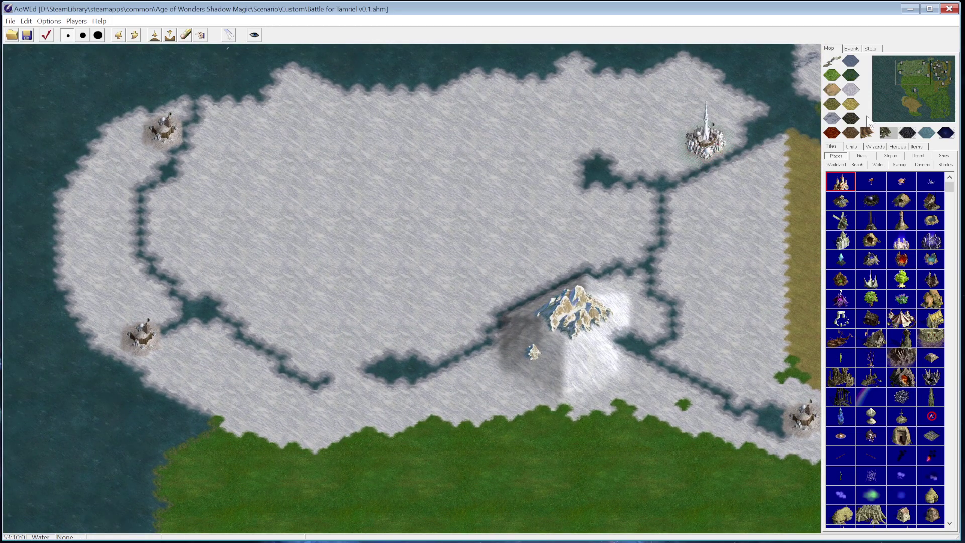
pyautogui.moveTo(907, 74)
pyautogui.mouseDown()
pyautogui.moveTo(912, 63)
pyautogui.moveTo(897, 66)
pyautogui.mouseUp()
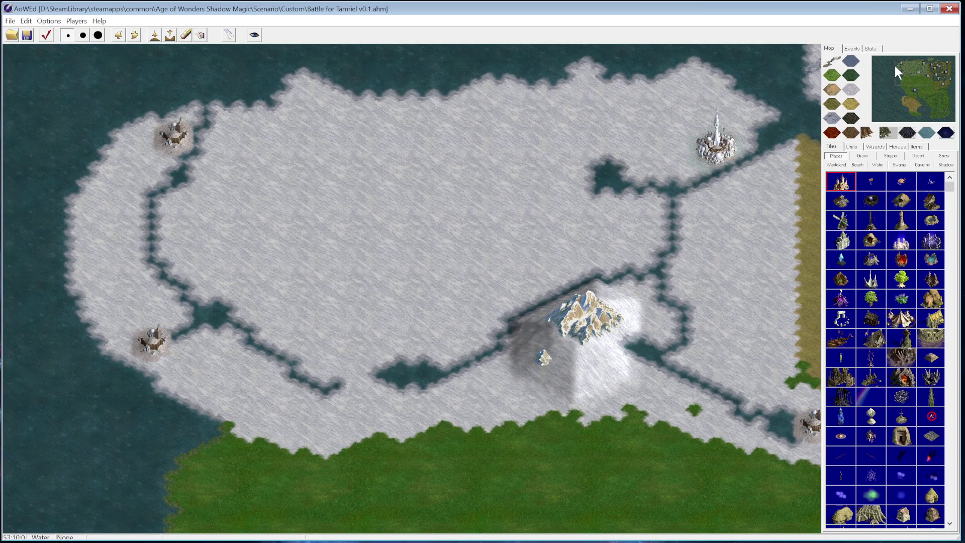
# Check the underground level, return to the surface and examine Skyrim's eastern border and the volcanic region
pyautogui.click(132, 36)
pyautogui.click(120, 37)
pyautogui.click(134, 37)
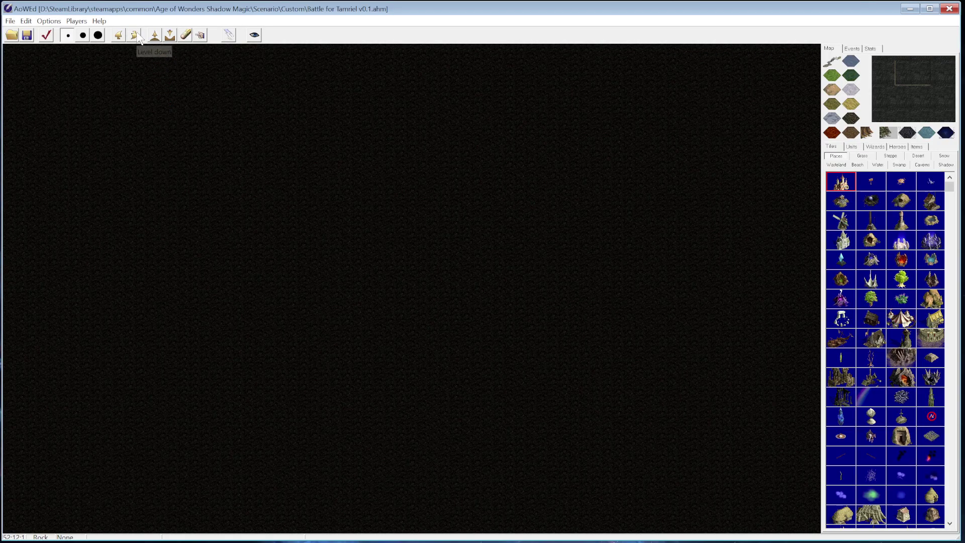
pyautogui.click(123, 39)
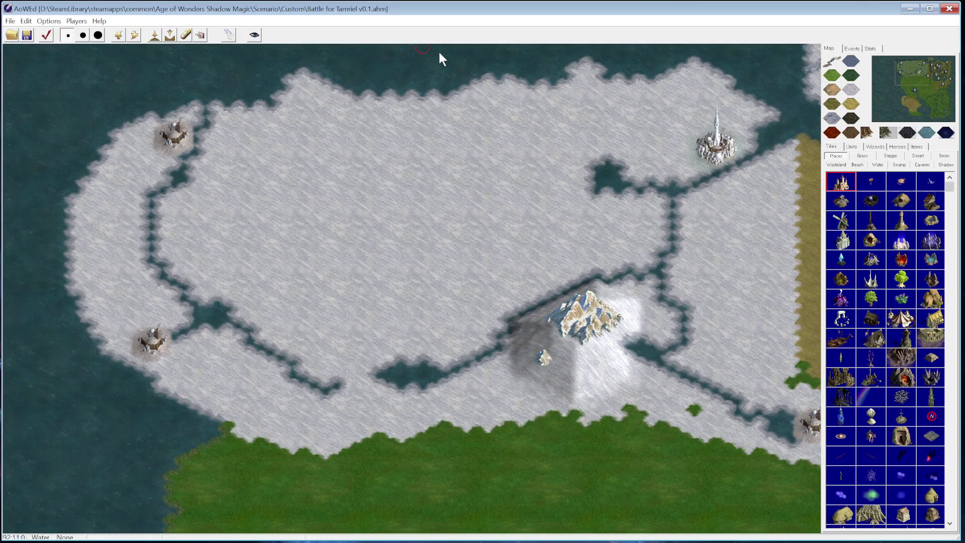
pyautogui.moveTo(915, 60)
pyautogui.mouseDown()
pyautogui.moveTo(926, 67)
pyautogui.moveTo(924, 59)
pyautogui.mouseUp()
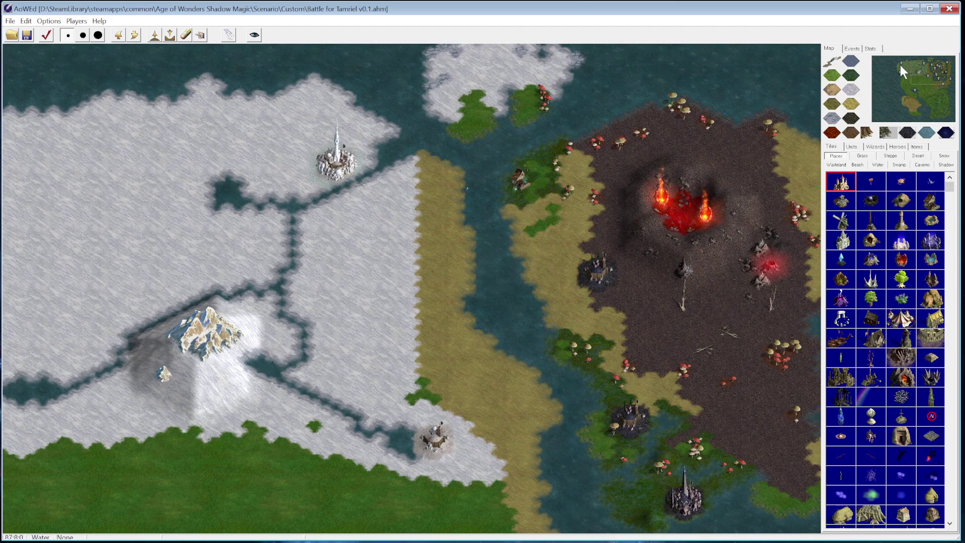
pyautogui.moveTo(921, 67); pyautogui.dragTo(928, 62)
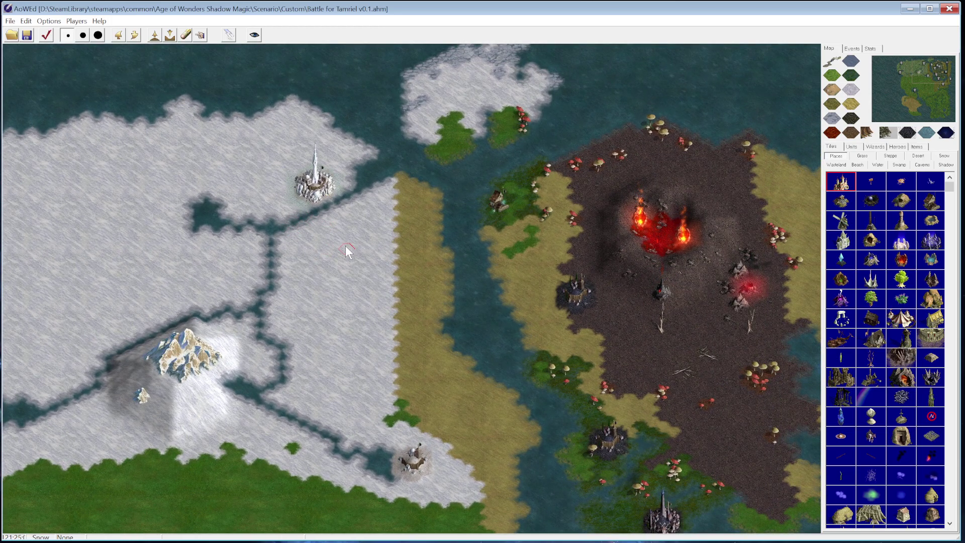
pyautogui.moveTo(933, 67)
pyautogui.mouseDown()
pyautogui.moveTo(940, 61)
pyautogui.moveTo(939, 75)
pyautogui.mouseUp()
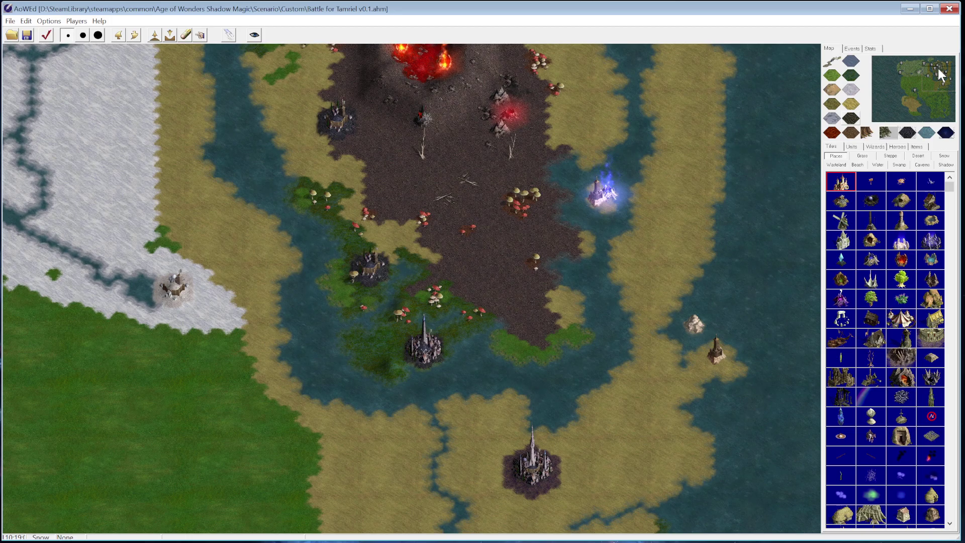
# Examine the volcanic region's terrain and structures and compare them with Skyrim's cities, rivers and mountain
pyautogui.moveTo(941, 73); pyautogui.dragTo(939, 71)
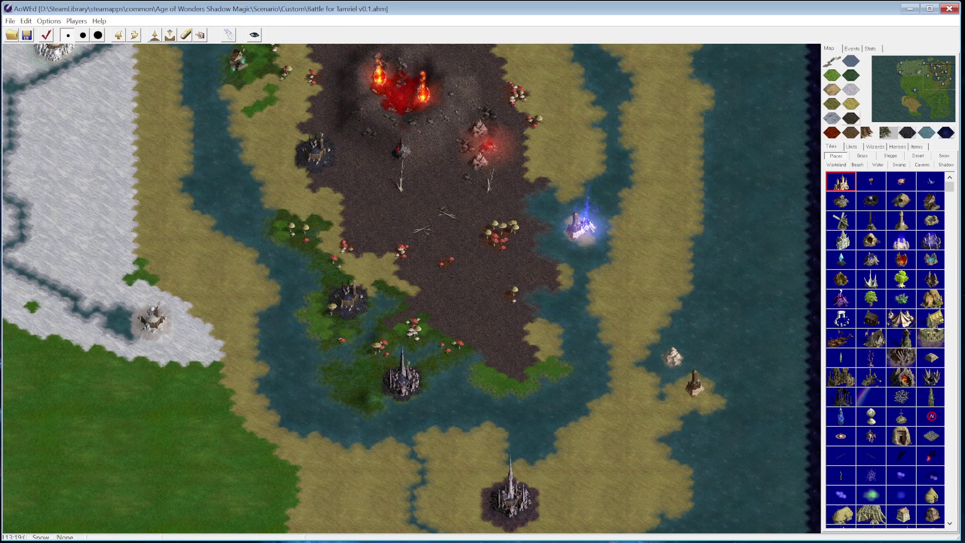
pyautogui.moveTo(930, 74); pyautogui.dragTo(938, 73)
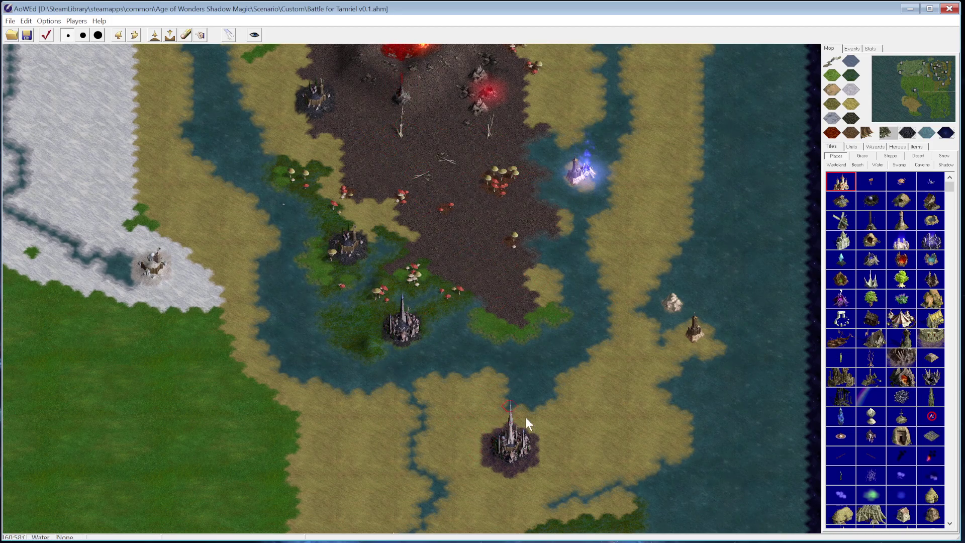
pyautogui.moveTo(942, 81); pyautogui.dragTo(937, 68)
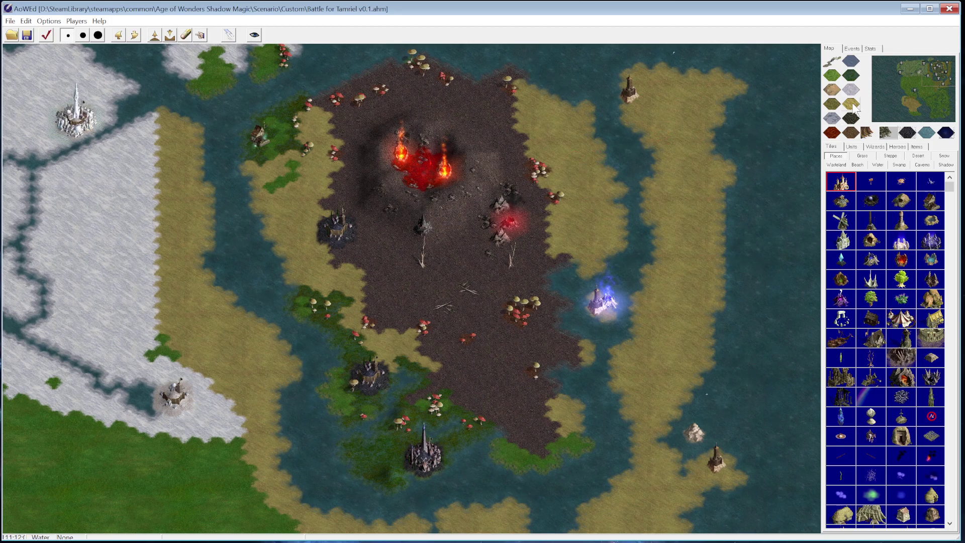
pyautogui.moveTo(932, 73); pyautogui.dragTo(904, 57)
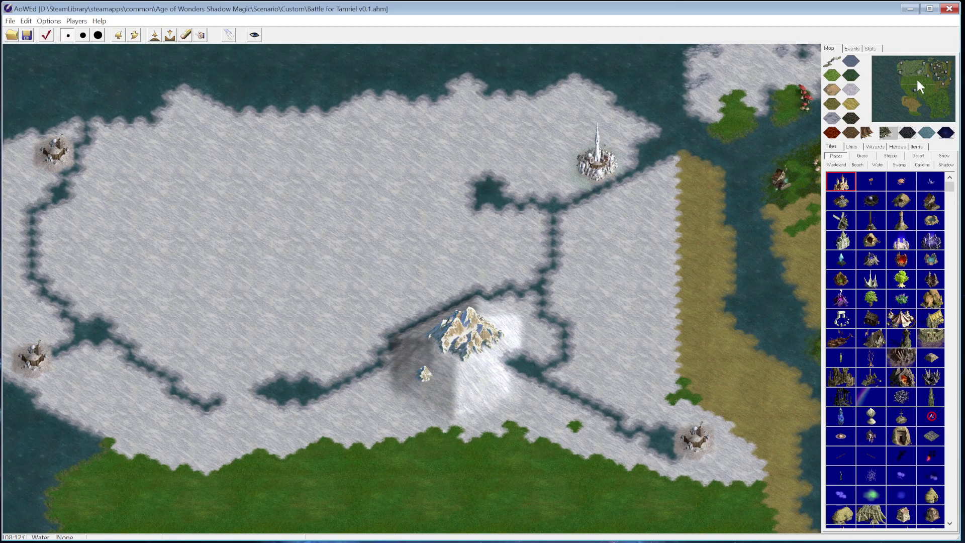
pyautogui.moveTo(932, 71); pyautogui.dragTo(937, 64)
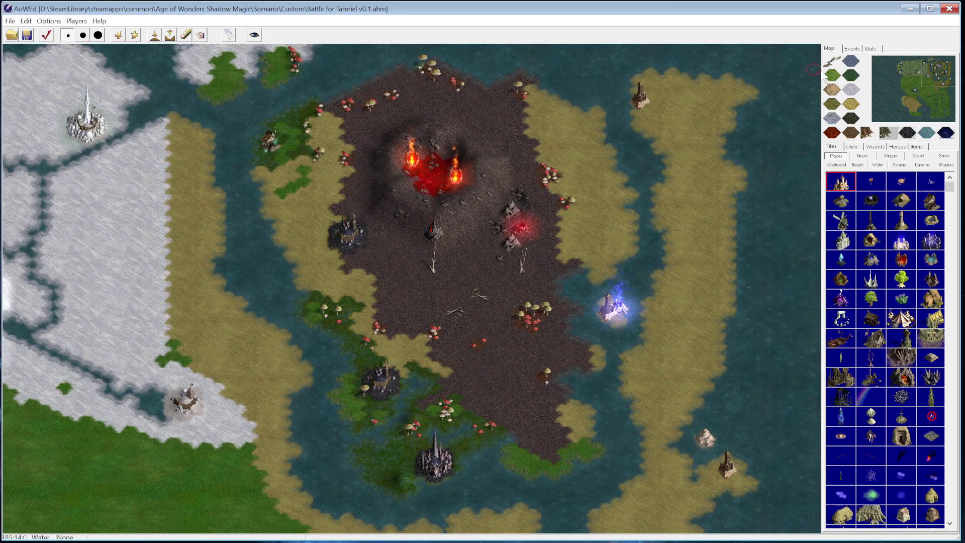
pyautogui.moveTo(897, 66); pyautogui.dragTo(912, 62)
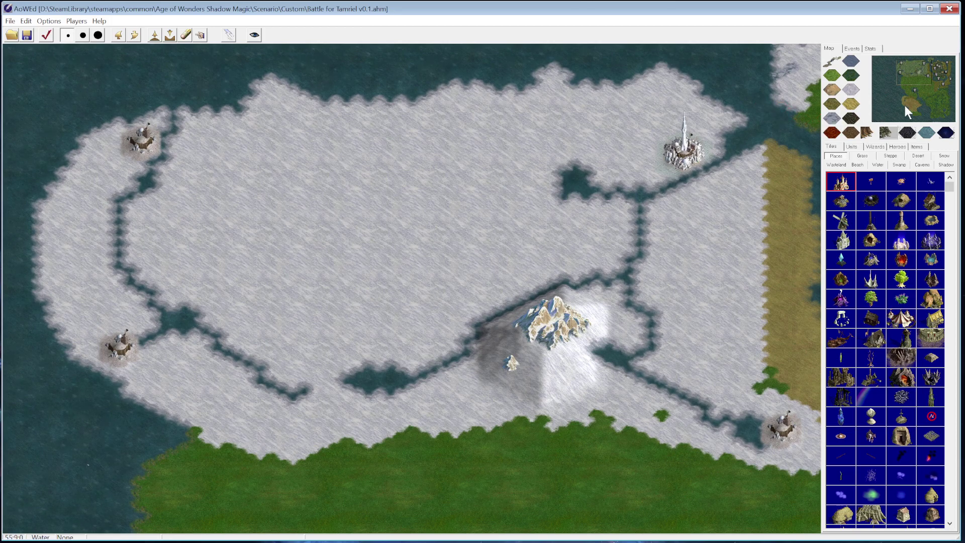
pyautogui.click(923, 64)
pyautogui.moveTo(924, 64); pyautogui.dragTo(912, 62)
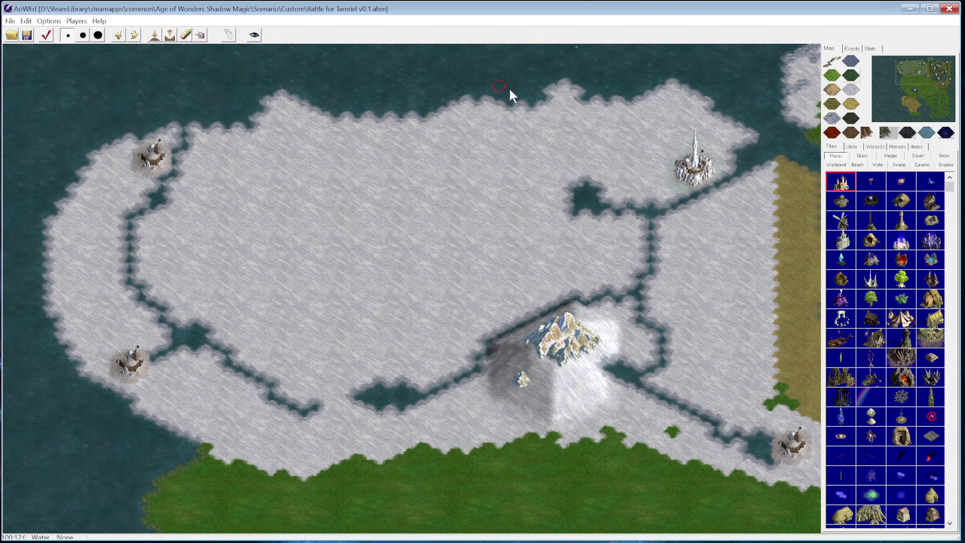
# Examine Skyrim's northern and western coastline and the desert province in the south
pyautogui.click(915, 58)
pyautogui.moveTo(914, 58); pyautogui.dragTo(909, 59)
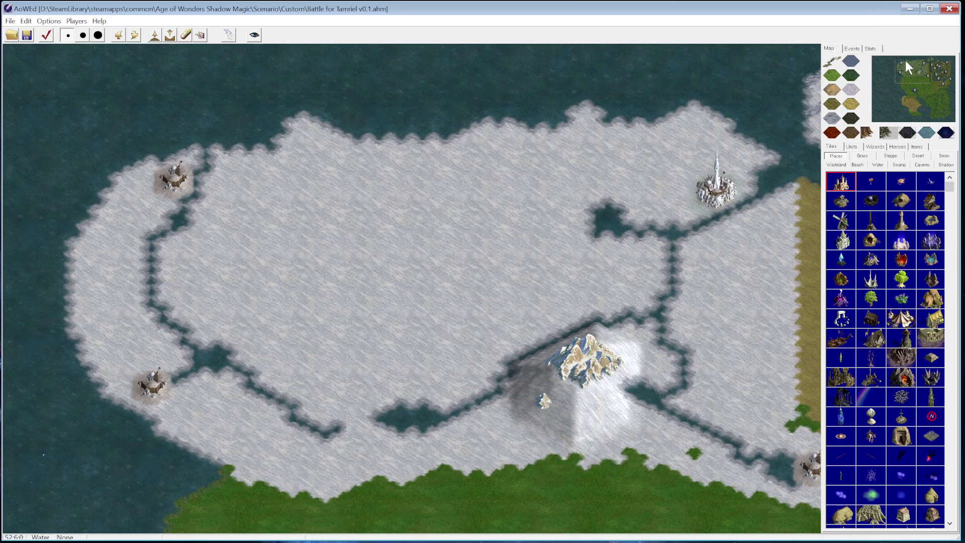
pyautogui.moveTo(910, 69); pyautogui.dragTo(893, 61)
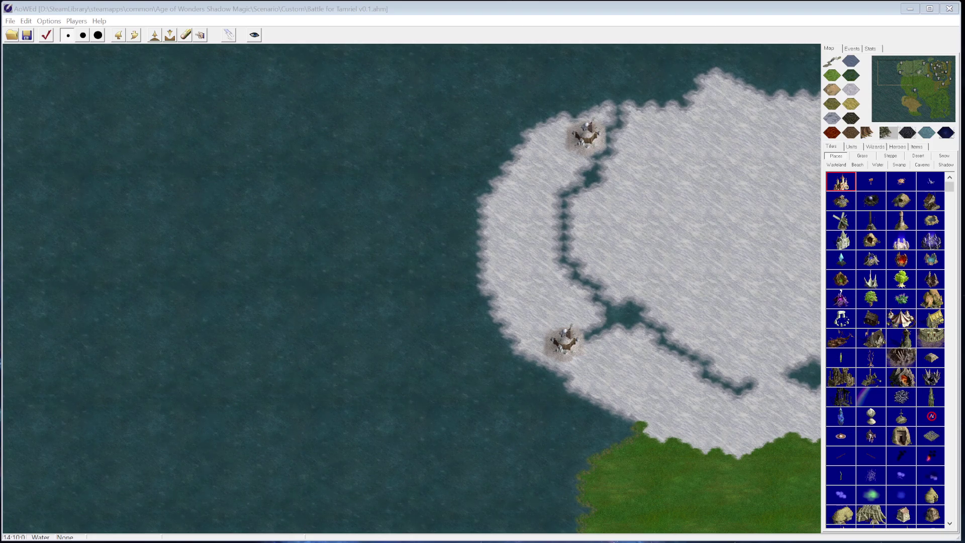
pyautogui.moveTo(903, 75); pyautogui.dragTo(914, 100)
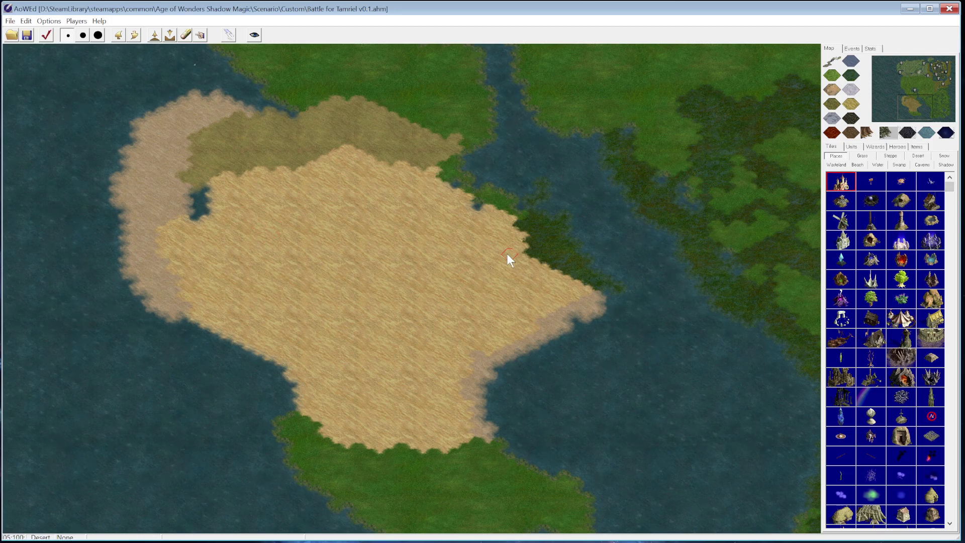
pyautogui.moveTo(921, 104); pyautogui.dragTo(885, 62)
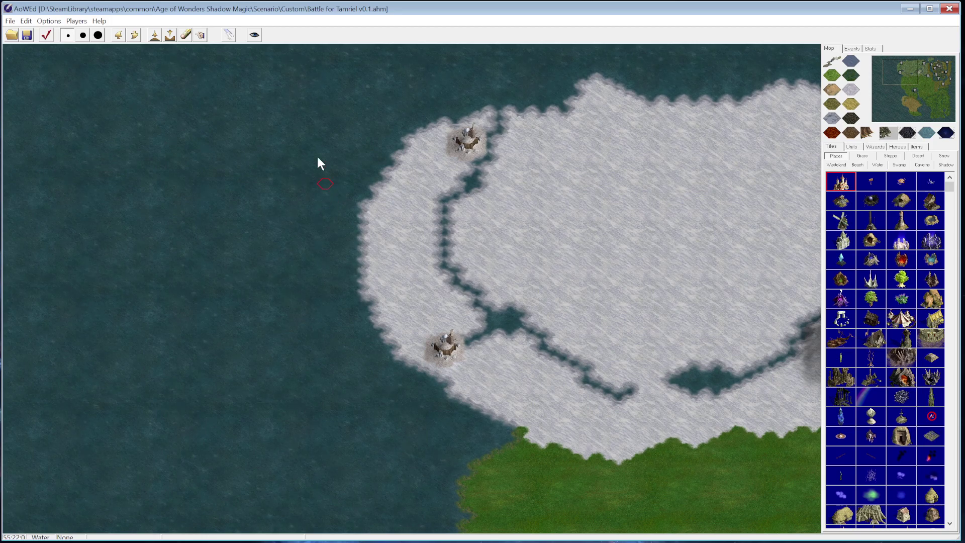
pyautogui.moveTo(899, 71); pyautogui.dragTo(891, 60)
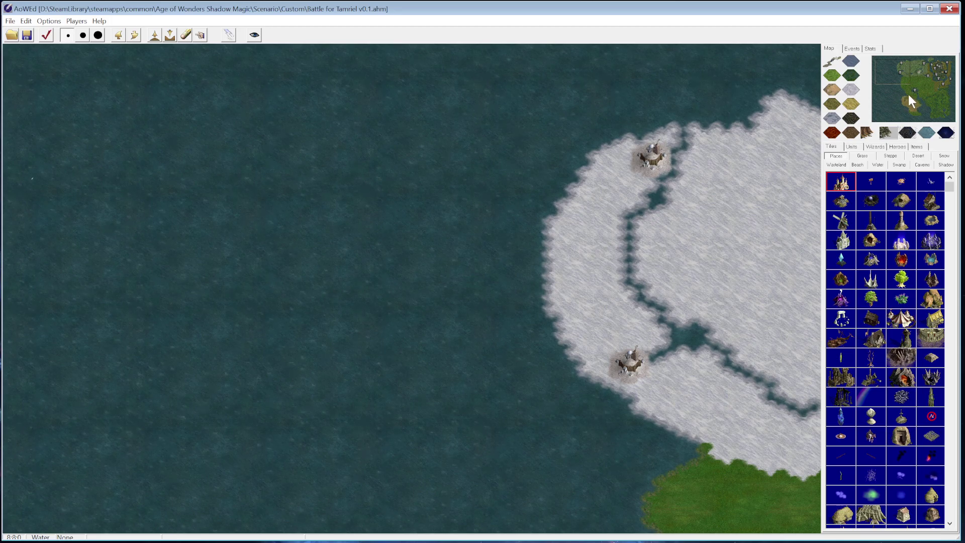
pyautogui.moveTo(894, 71); pyautogui.dragTo(909, 65)
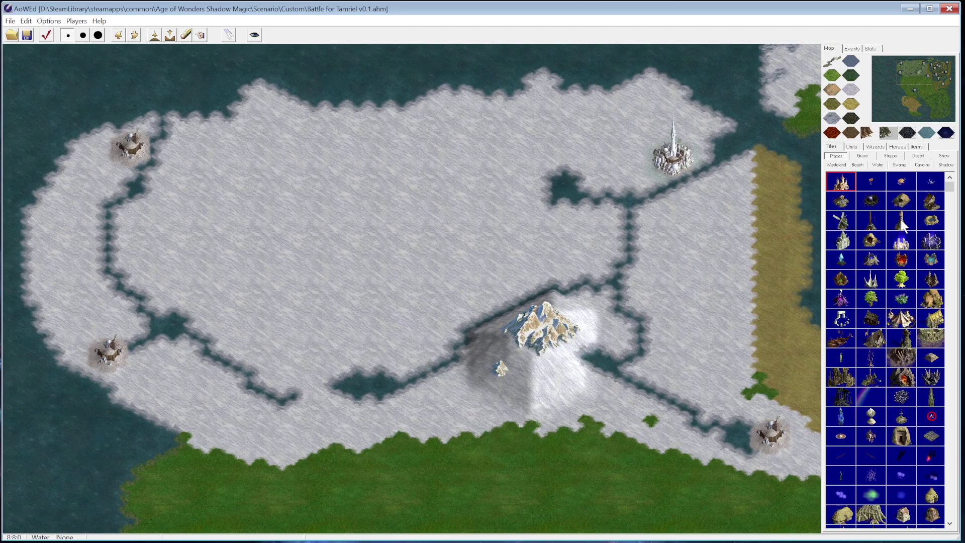
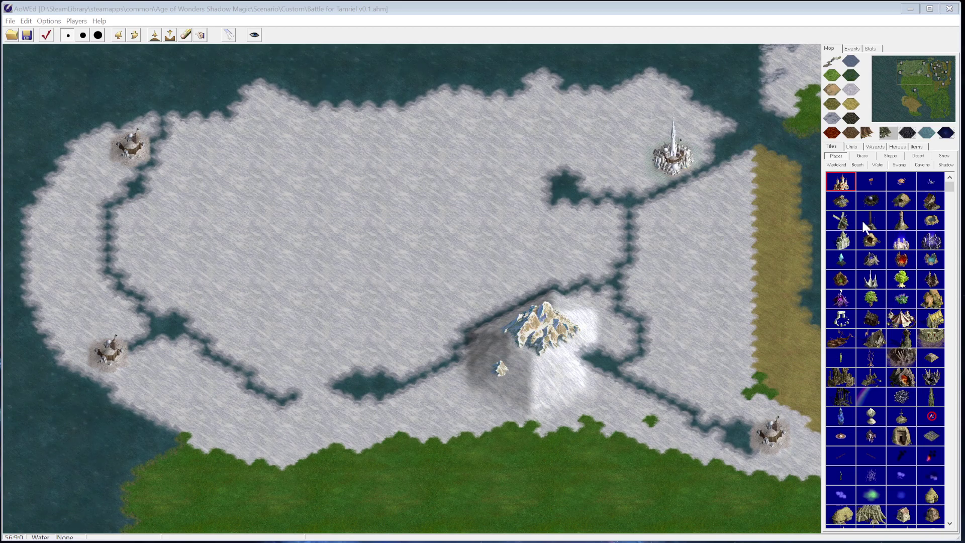
# Place the white spiked structure on the small headland of Skyrim's northern coast, northwest of Windhelm
pyautogui.click(949, 190)
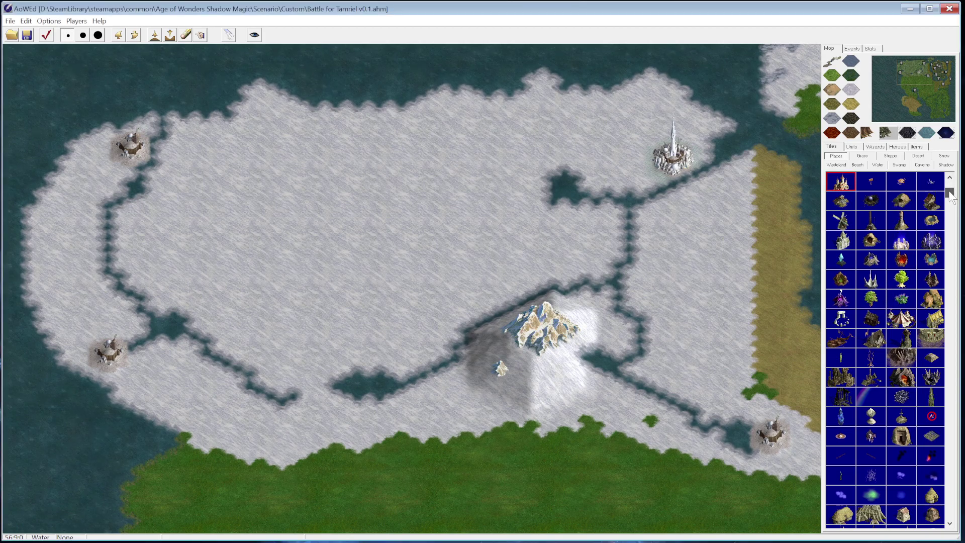
pyautogui.click(890, 234)
pyautogui.press('Left')
pyautogui.press('Left')
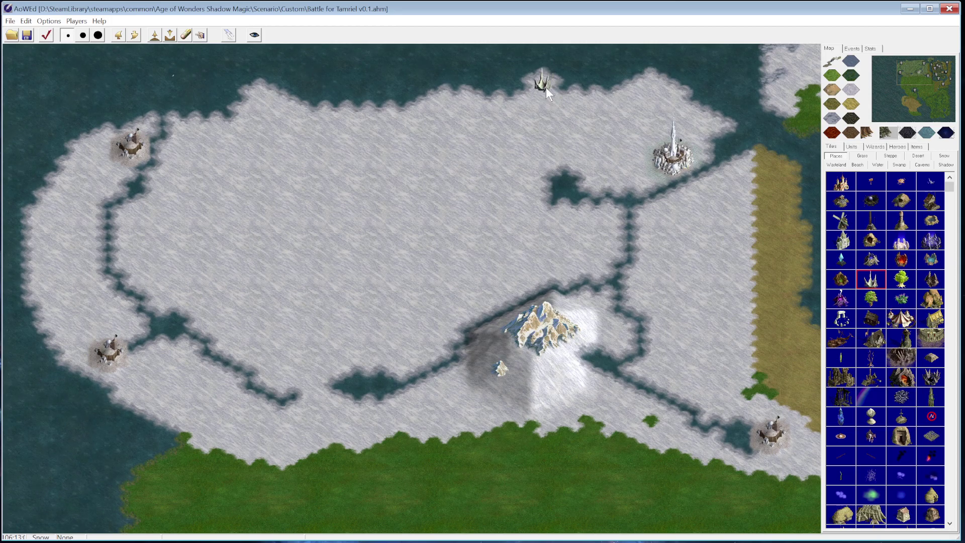
pyautogui.click(546, 87)
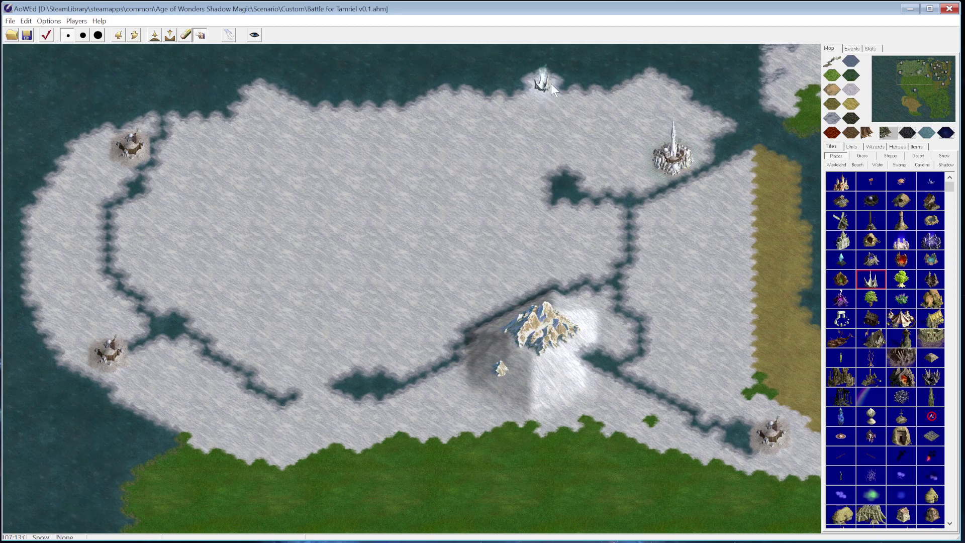
# Place a dark stone tower directly beside the spiked structure on Skyrim's northern headland
pyautogui.click(906, 220)
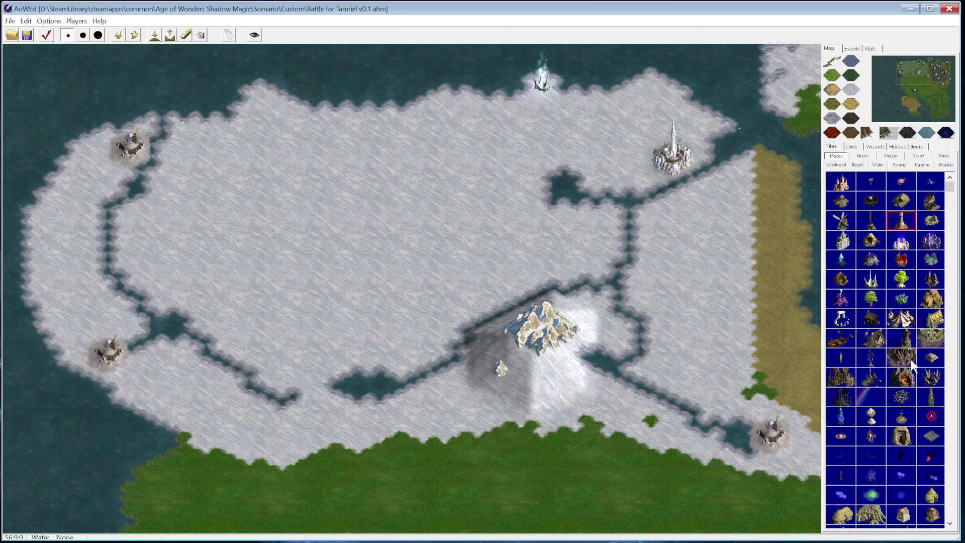
pyautogui.click(901, 279)
pyautogui.moveTo(949, 187); pyautogui.dragTo(949, 224)
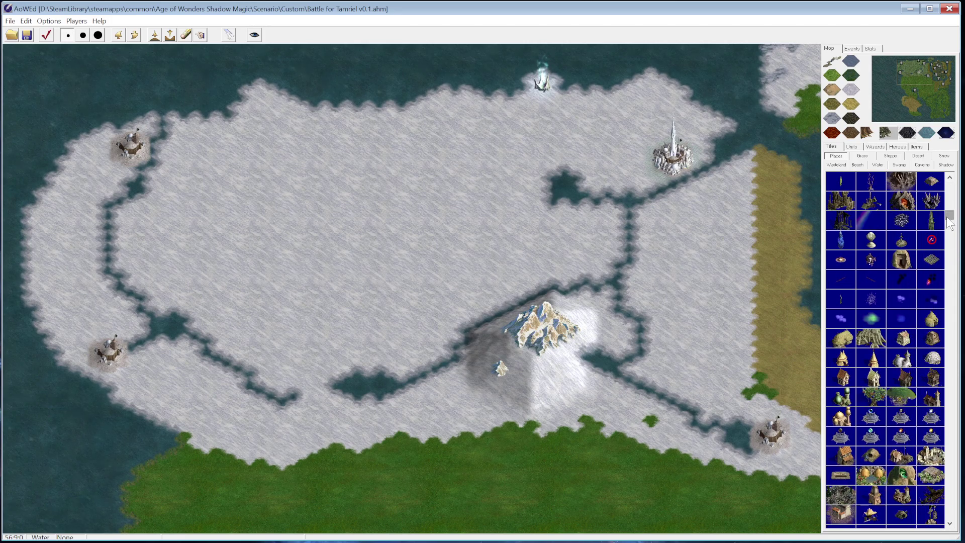
pyautogui.click(949, 524)
pyautogui.click(949, 523)
pyautogui.click(949, 523)
pyautogui.click(949, 524)
pyautogui.click(949, 524)
pyautogui.click(949, 524)
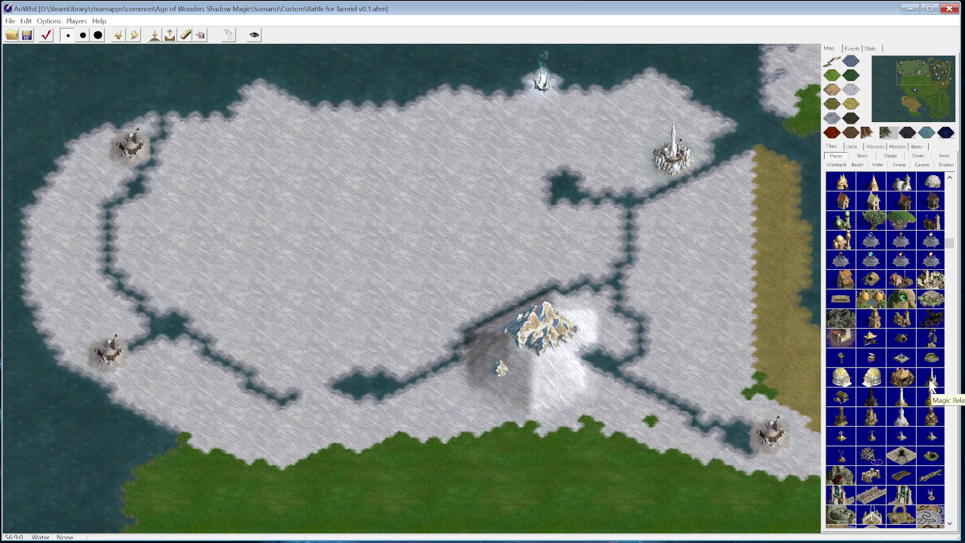
pyautogui.click(842, 415)
pyautogui.click(643, 322)
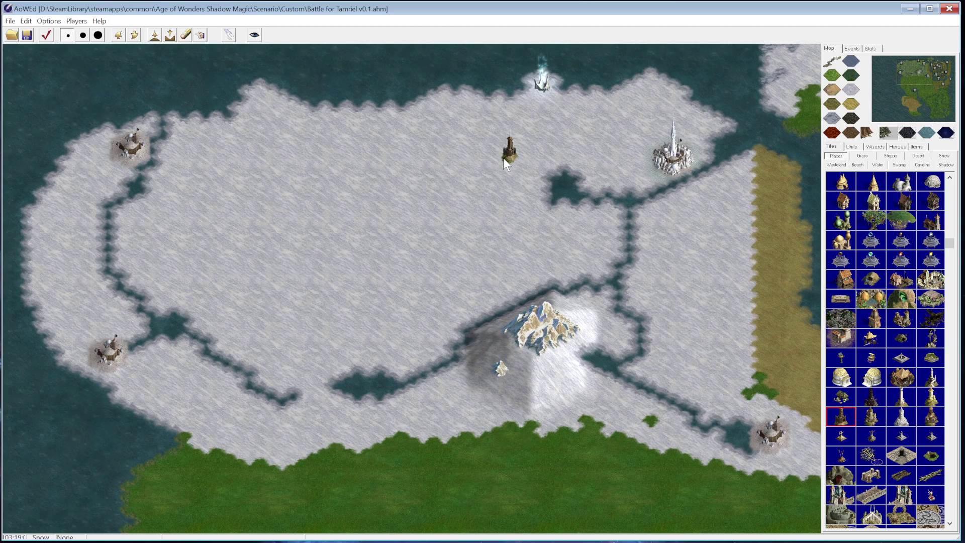
pyautogui.click(557, 95)
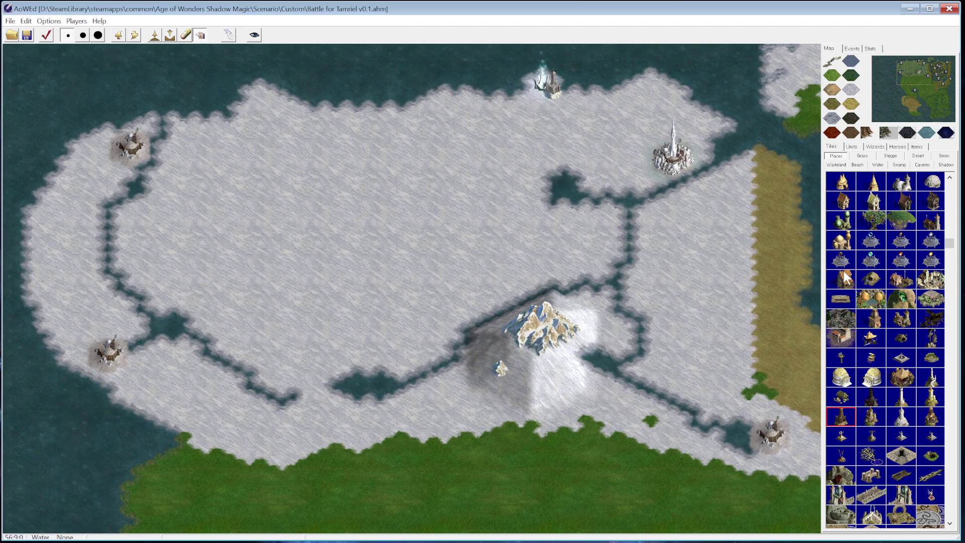
# Place a wooden waterside building on Skyrim's northern coast, west of the stone tower
pyautogui.moveTo(951, 249); pyautogui.dragTo(950, 193)
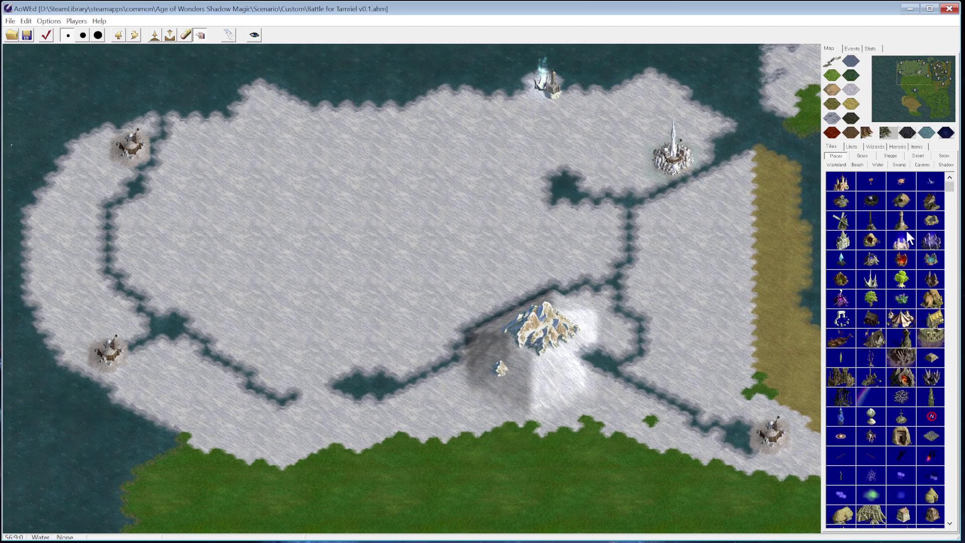
pyautogui.click(931, 201)
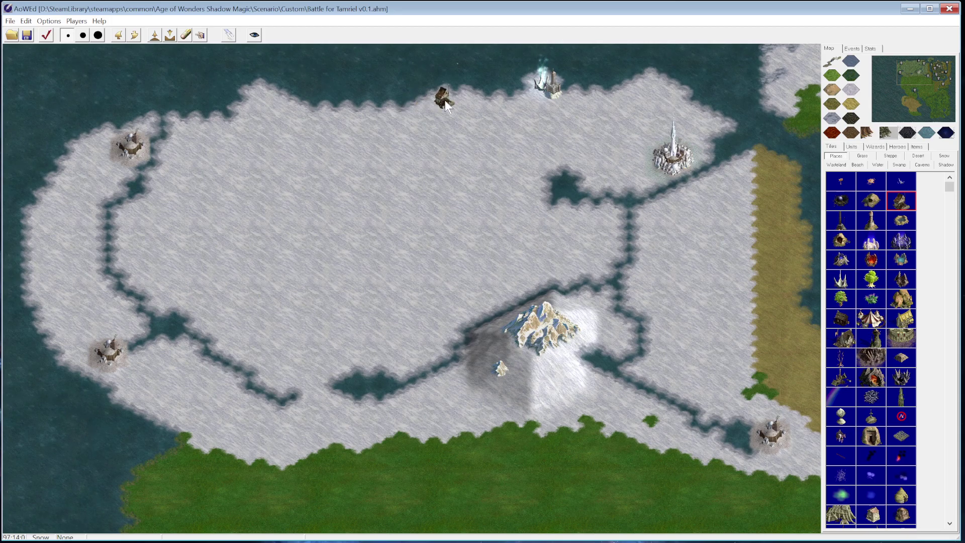
pyautogui.click(445, 102)
# Remove the wooden waterside building from Skyrim's northern coast
pyautogui.click(917, 60)
pyautogui.scroll(2, 335, 181)
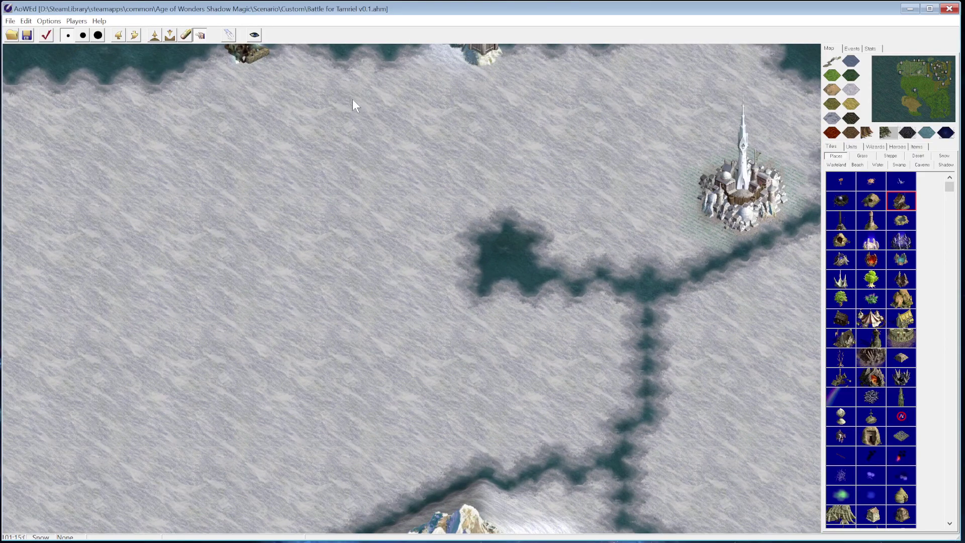
pyautogui.click(908, 62)
pyautogui.moveTo(911, 56); pyautogui.dragTo(911, 61)
pyautogui.click(851, 61)
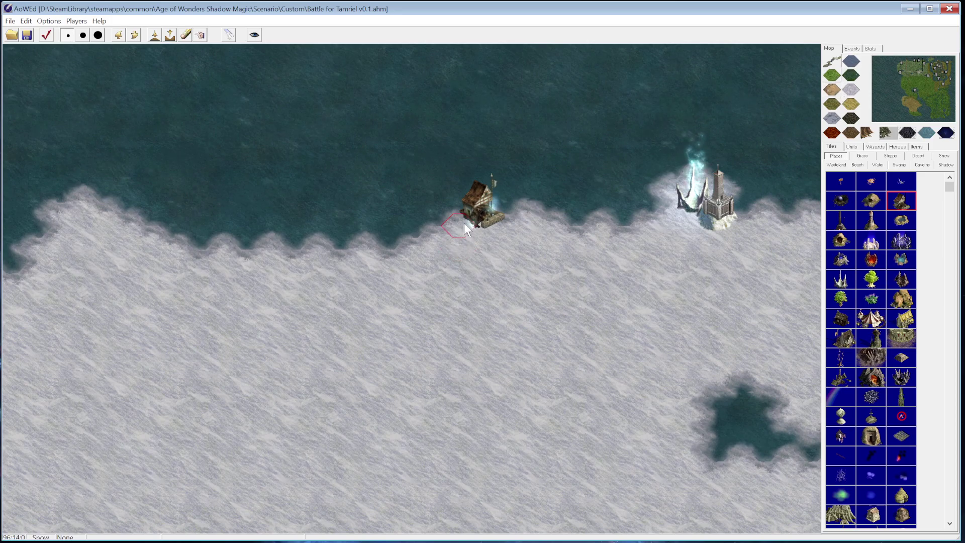
pyautogui.click(475, 219)
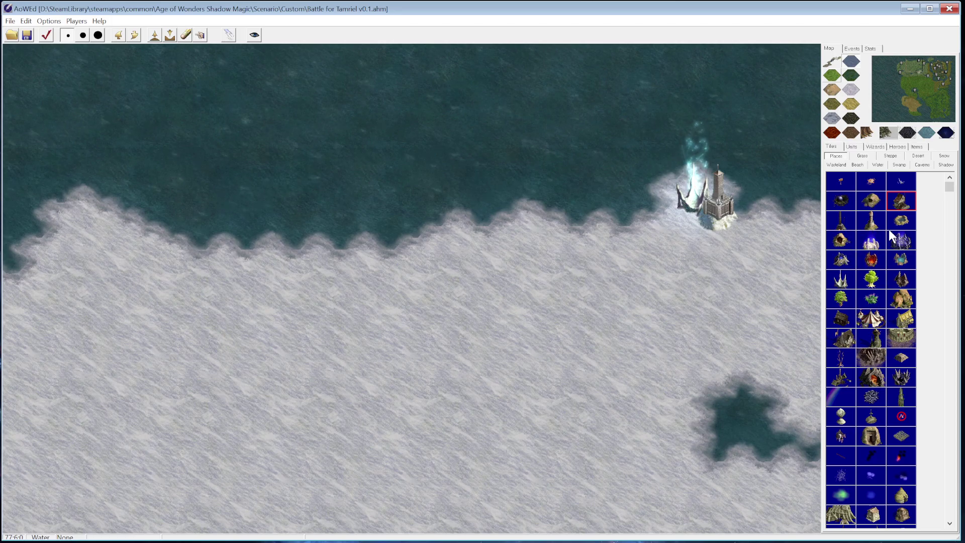
# Browse the available place structures for another building that suits Skyrim's northern coast
pyautogui.click(867, 240)
pyautogui.press('Left')
pyautogui.press('Left')
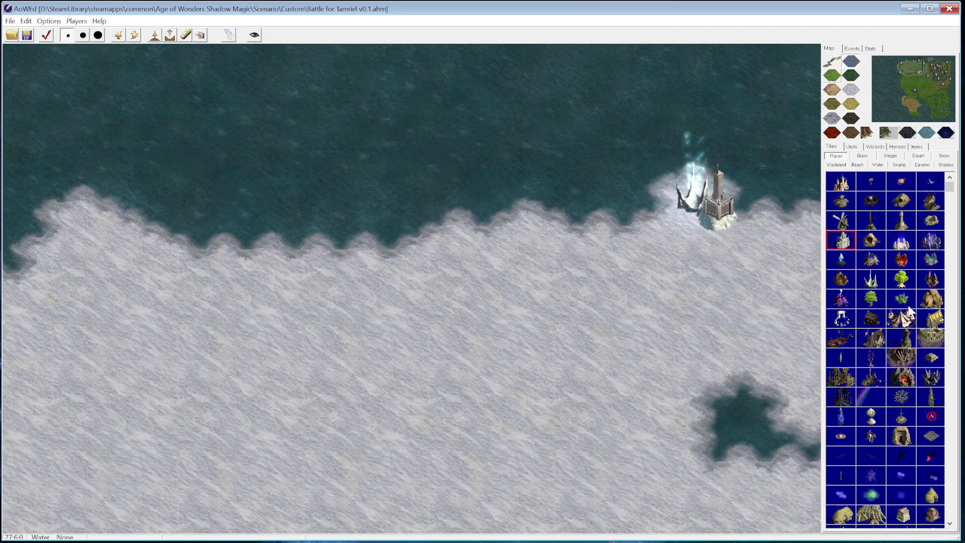
pyautogui.click(950, 523)
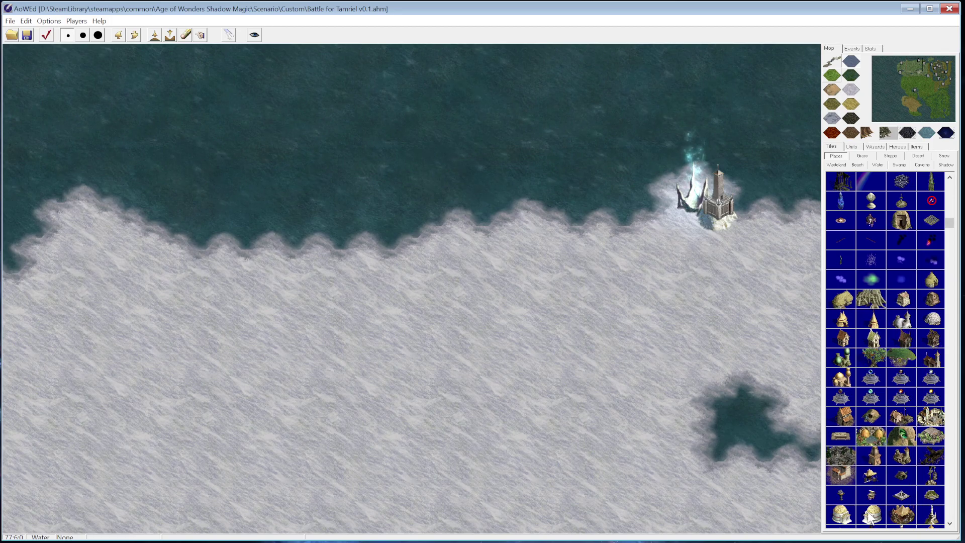
pyautogui.click(949, 524)
pyautogui.click(950, 524)
pyautogui.click(949, 524)
pyautogui.click(949, 524)
pyautogui.click(950, 524)
pyautogui.click(949, 524)
pyautogui.click(950, 524)
pyautogui.click(950, 524)
pyautogui.click(949, 524)
pyautogui.click(949, 524)
pyautogui.click(949, 524)
pyautogui.click(950, 524)
pyautogui.click(950, 524)
pyautogui.click(950, 524)
pyautogui.click(950, 524)
pyautogui.click(950, 524)
pyautogui.click(950, 524)
pyautogui.click(950, 524)
pyautogui.click(949, 524)
pyautogui.click(949, 524)
pyautogui.click(949, 524)
pyautogui.click(950, 524)
pyautogui.click(950, 524)
pyautogui.click(949, 524)
pyautogui.click(950, 524)
pyautogui.click(949, 524)
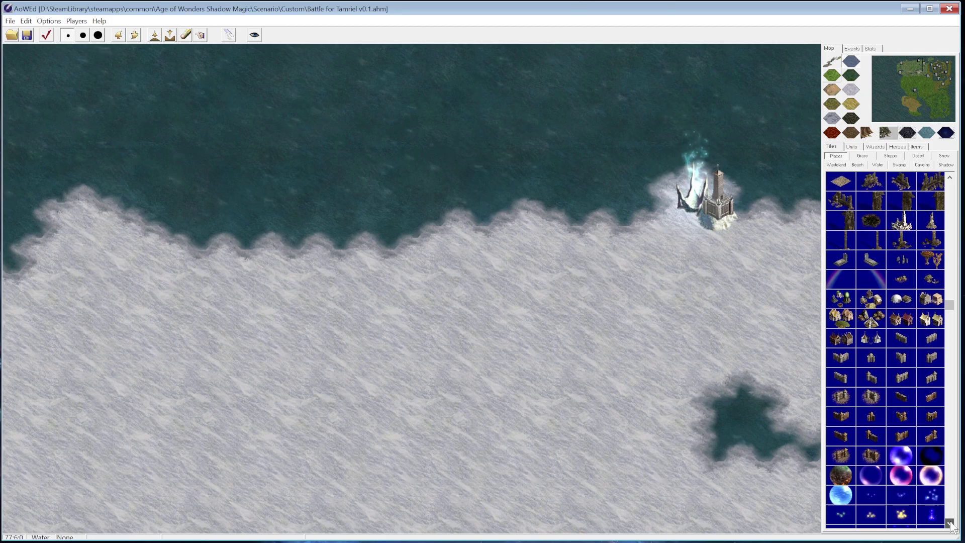
pyautogui.click(949, 177)
pyautogui.click(950, 177)
pyautogui.click(950, 177)
pyautogui.click(950, 177)
pyautogui.click(950, 177)
pyautogui.click(950, 176)
pyautogui.click(949, 177)
pyautogui.click(949, 177)
pyautogui.click(950, 177)
pyautogui.click(950, 176)
pyautogui.click(949, 177)
pyautogui.click(949, 177)
pyautogui.click(950, 177)
pyautogui.click(950, 177)
pyautogui.click(950, 176)
pyautogui.click(950, 177)
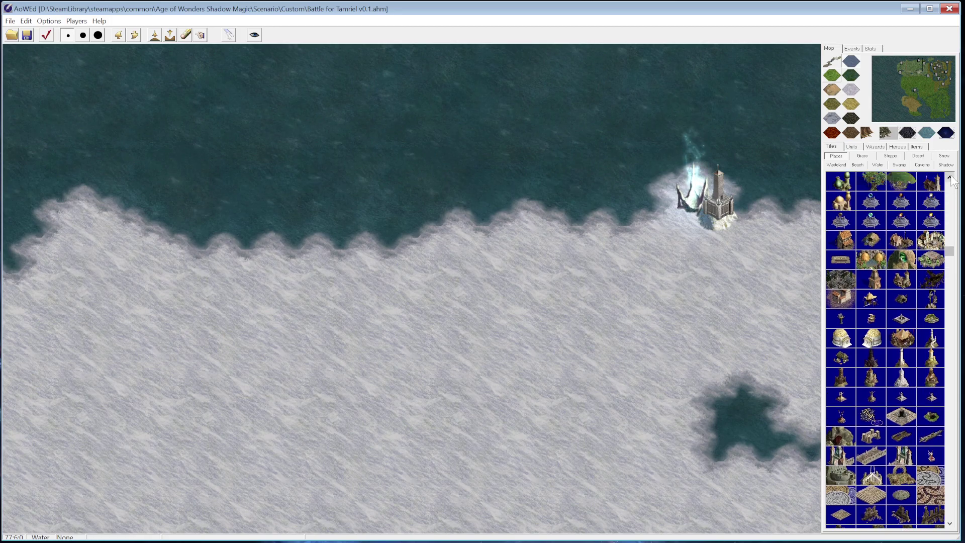
pyautogui.click(950, 177)
pyautogui.click(950, 177)
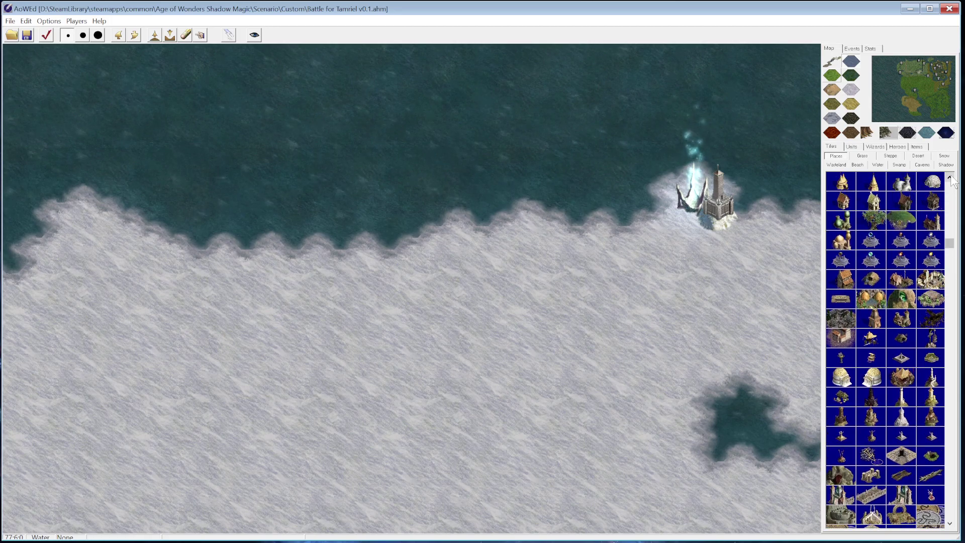
# Place the orange-roofed timber house on Skyrim's northern shoreline, west of the tower and spiked structure
pyautogui.click(843, 280)
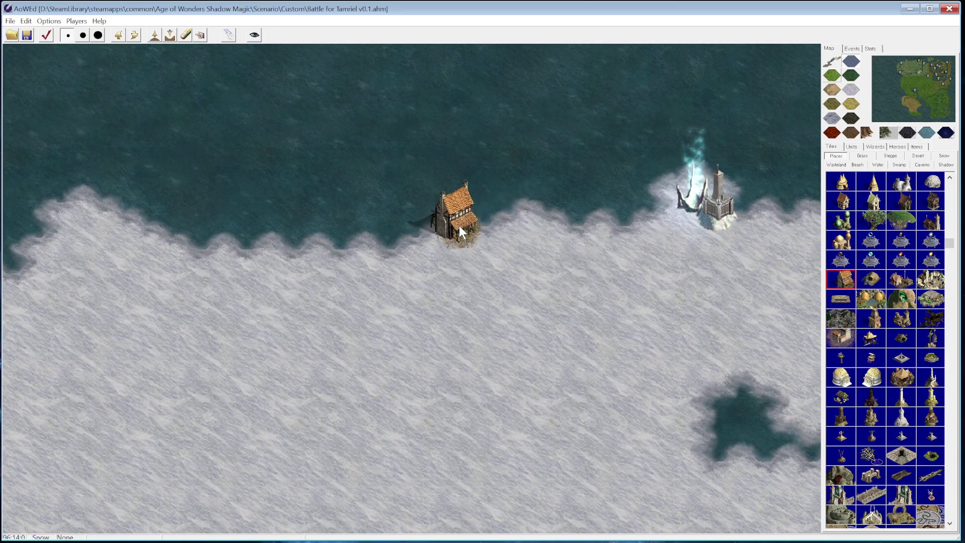
pyautogui.click(459, 225)
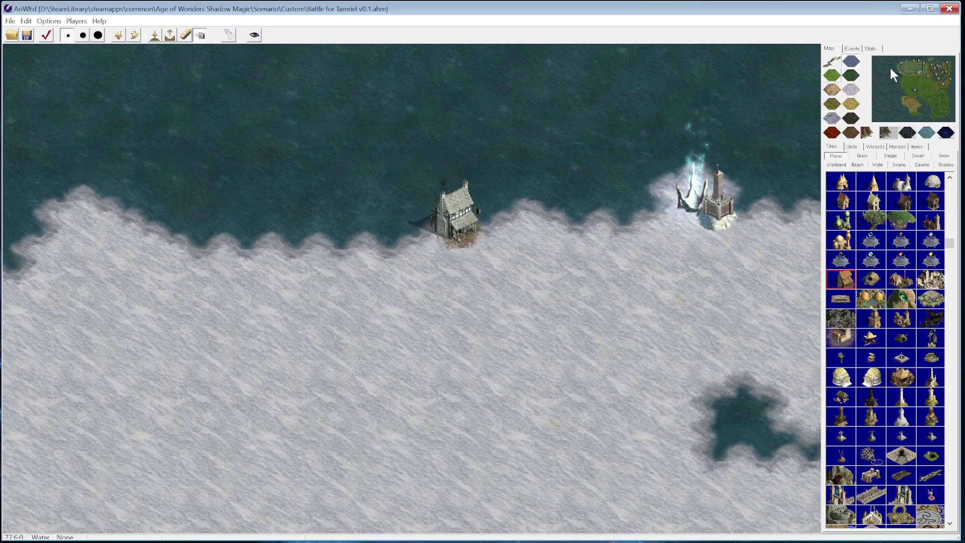
pyautogui.click(918, 61)
pyautogui.moveTo(918, 62); pyautogui.dragTo(914, 62)
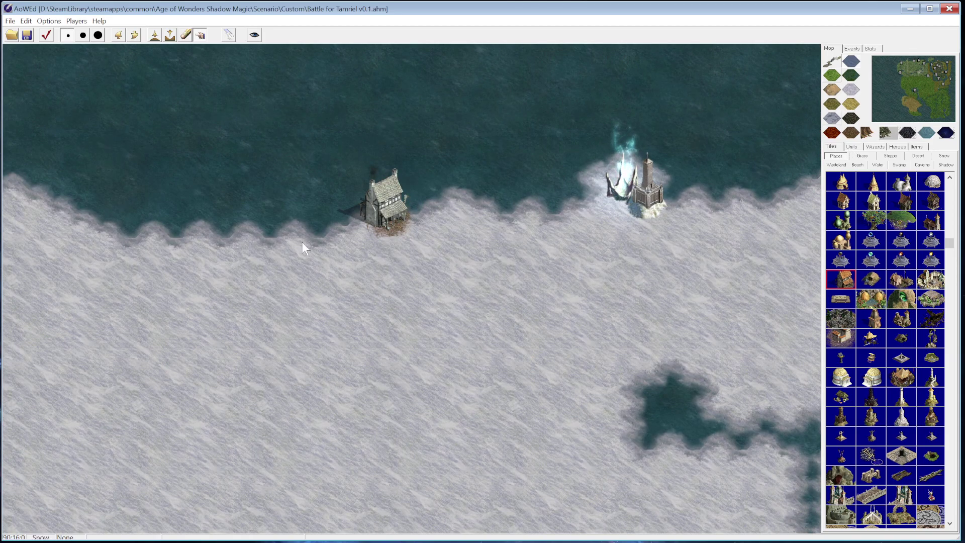
# Place an orange-roofed timber house inland in northwestern Skyrim, southeast of the northwestern walled city and east of the river
pyautogui.click(918, 64)
pyautogui.moveTo(918, 64); pyautogui.dragTo(908, 64)
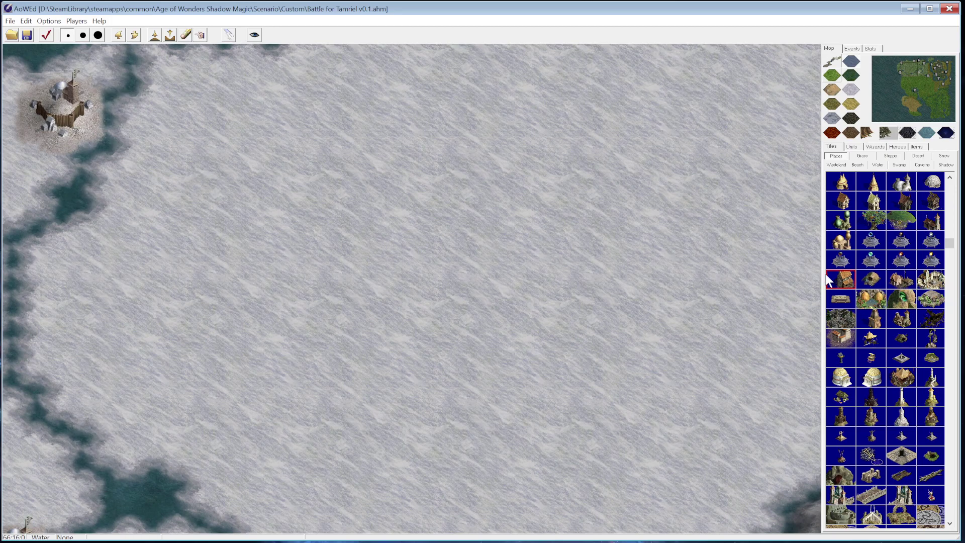
pyautogui.click(217, 178)
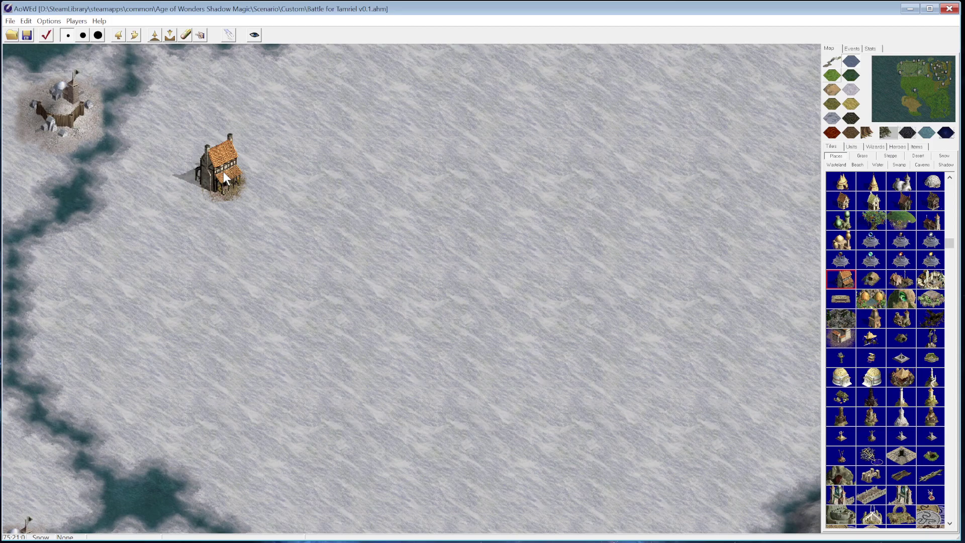
# Place another orange-roofed timber house in the snow just northwest of the large mountain, across the river, and save the map
pyautogui.click(937, 72)
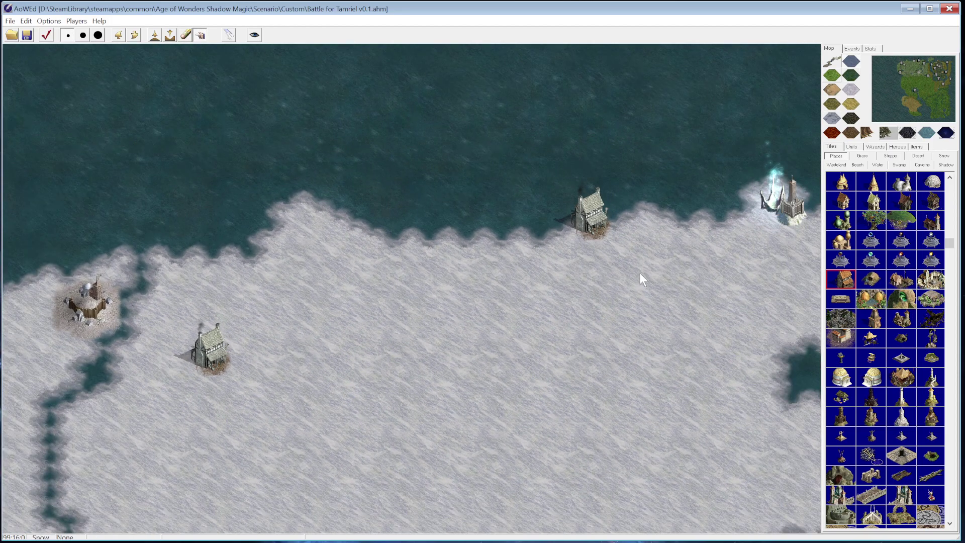
pyautogui.scroll(-2, 639, 273)
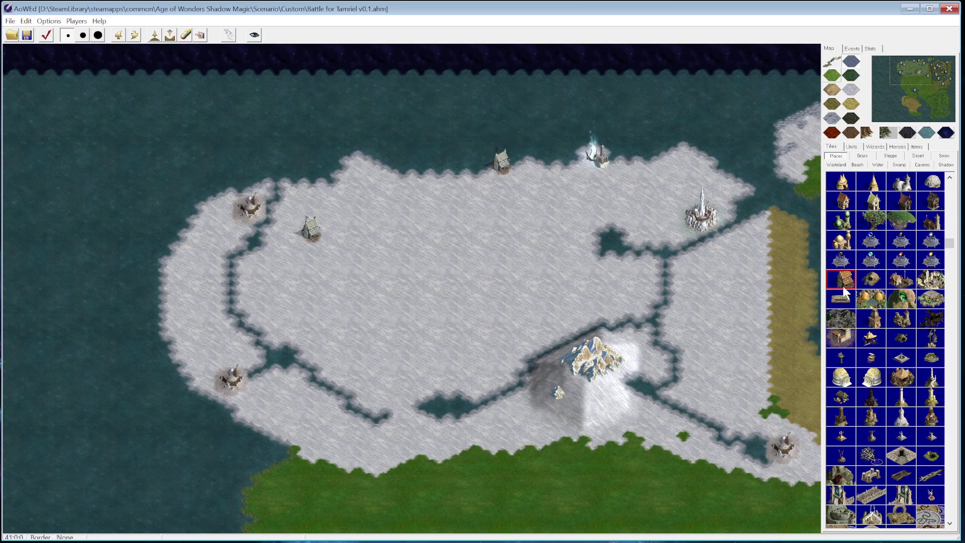
pyautogui.click(512, 368)
pyautogui.moveTo(514, 365); pyautogui.dragTo(519, 335)
pyautogui.moveTo(520, 333); pyautogui.dragTo(531, 331)
pyautogui.click(531, 331)
pyautogui.rightClick(635, 336)
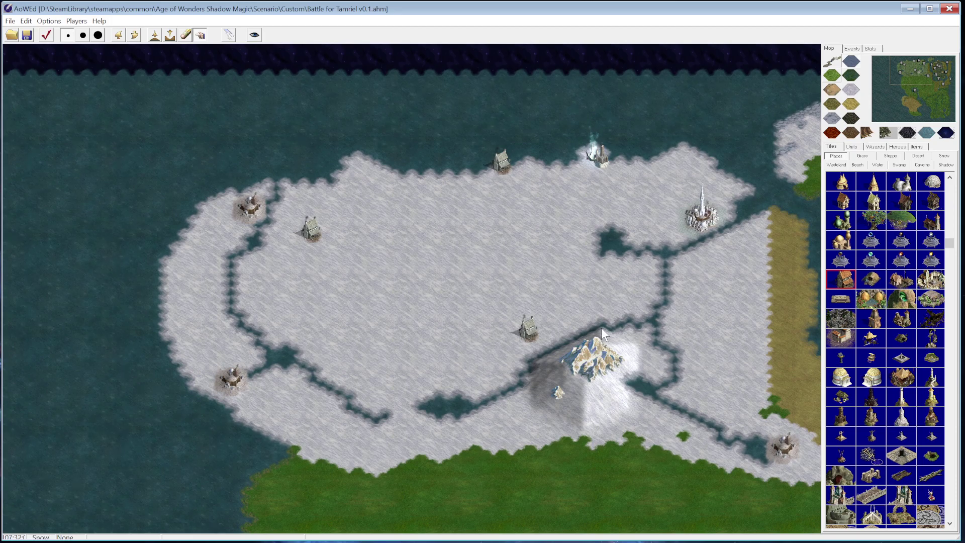
pyautogui.click(23, 37)
# Look over Skyrim's placed cities and structures, and switch away from the map editor to another open window
pyautogui.click(899, 59)
pyautogui.moveTo(899, 59)
pyautogui.mouseDown()
pyautogui.moveTo(930, 68)
pyautogui.moveTo(903, 70)
pyautogui.moveTo(929, 94)
pyautogui.moveTo(930, 73)
pyautogui.moveTo(909, 62)
pyautogui.mouseUp()
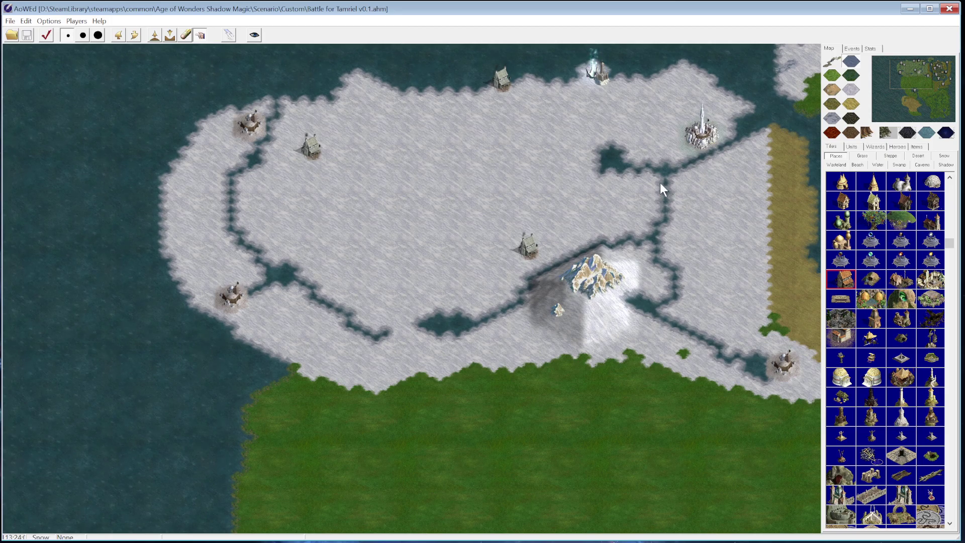
pyautogui.moveTo(919, 70); pyautogui.dragTo(912, 61)
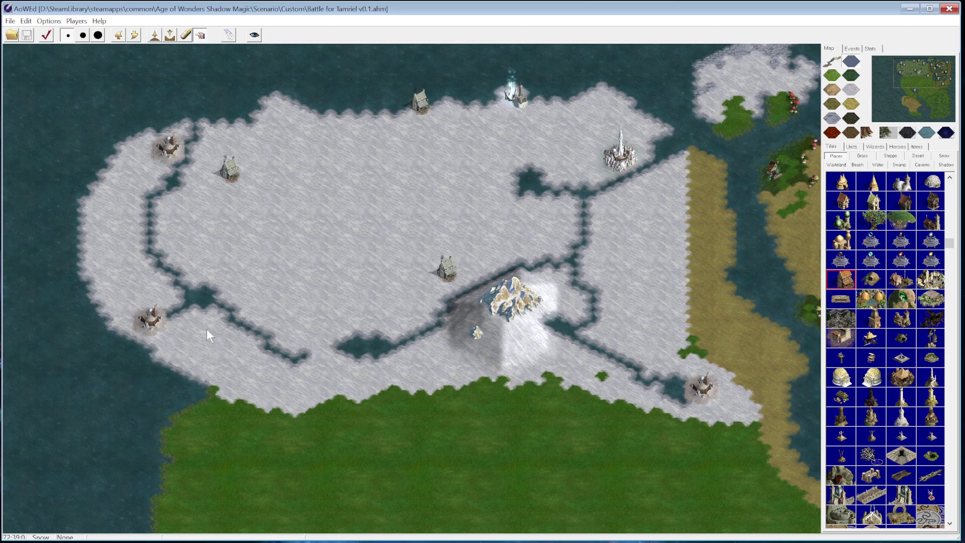
pyautogui.moveTo(909, 69); pyautogui.dragTo(911, 61)
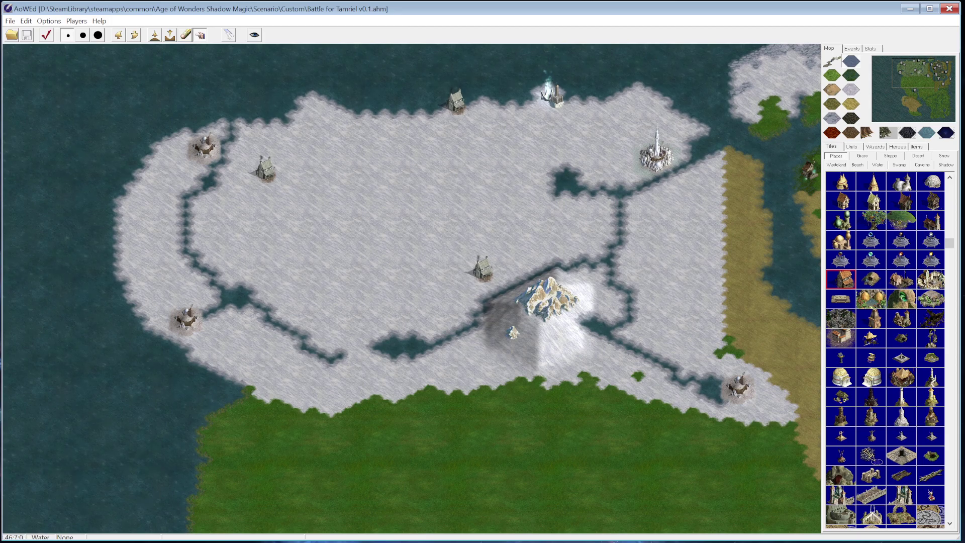
pyautogui.hotkey('alt', 'Tab')
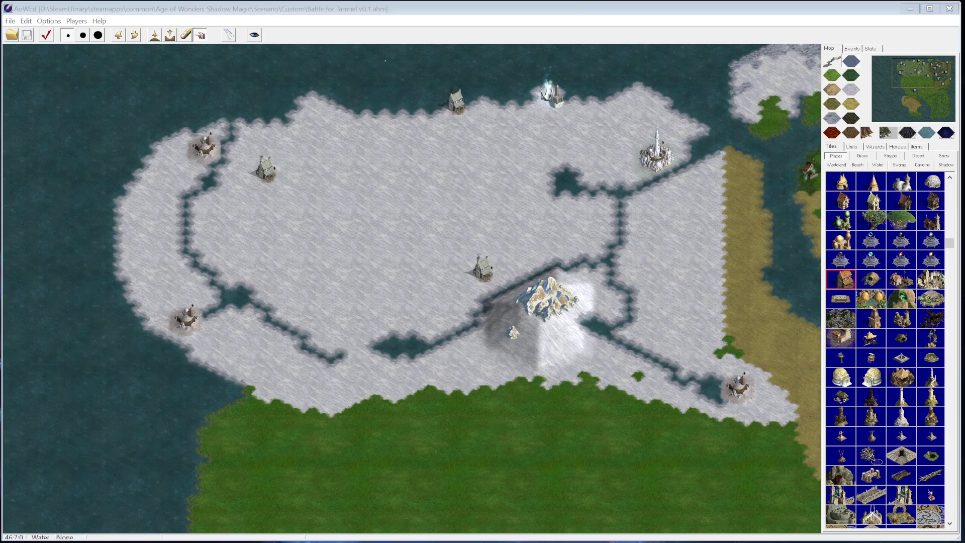